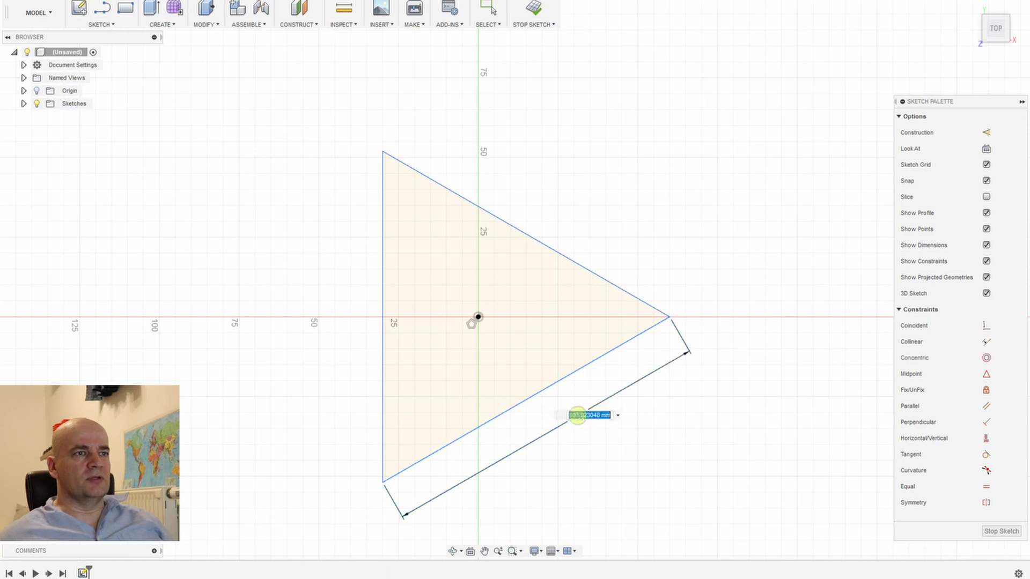
Step: Set the triangle's side length to 25 mm and apply a Horizontal/Vertical constraint to its left side
{"action": "key", "text": "Return"}
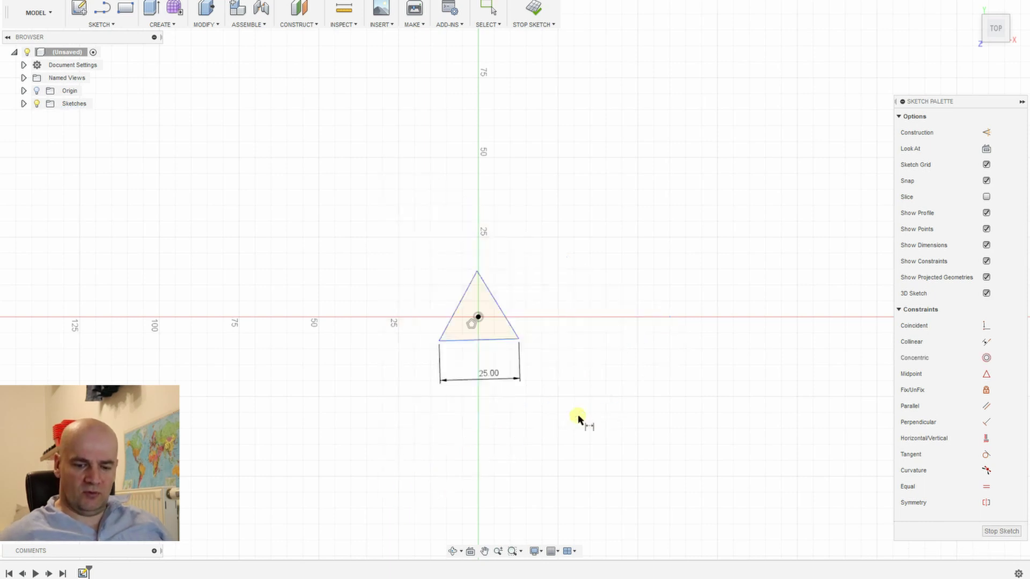
{"action": "key", "text": "Escape"}
{"action": "left_click", "coordinate": [460, 304]}
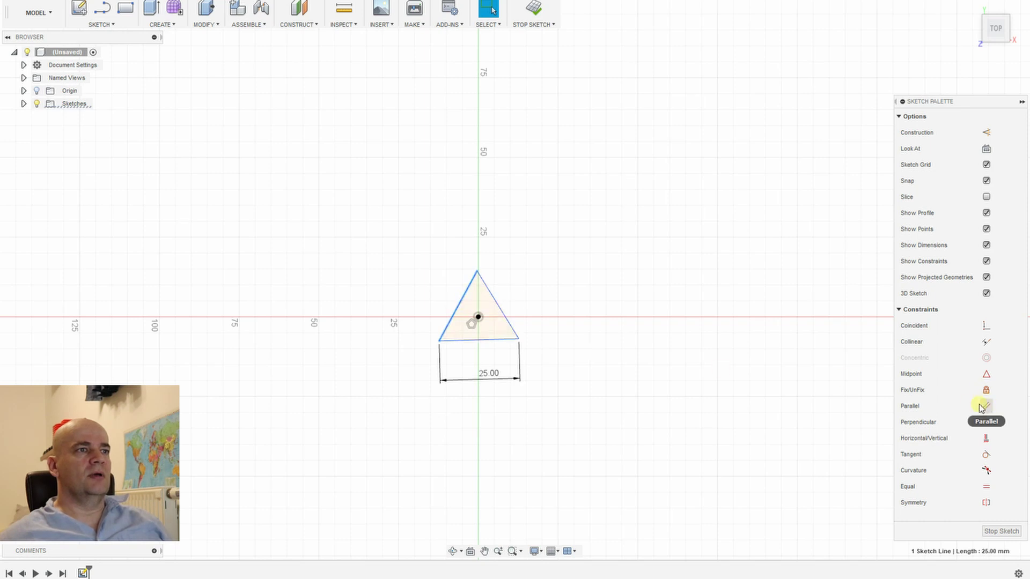
{"action": "left_click", "coordinate": [986, 439]}
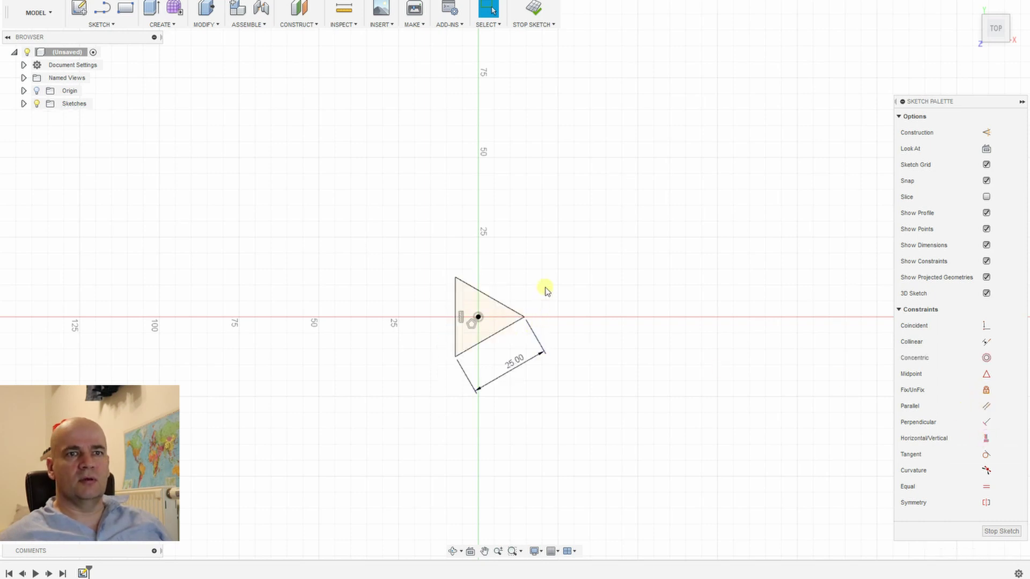
Step: Draw a line from the triangle's centre at the origin to its right corner
{"action": "left_click", "coordinate": [98, 28]}
{"action": "left_click", "coordinate": [92, 46]}
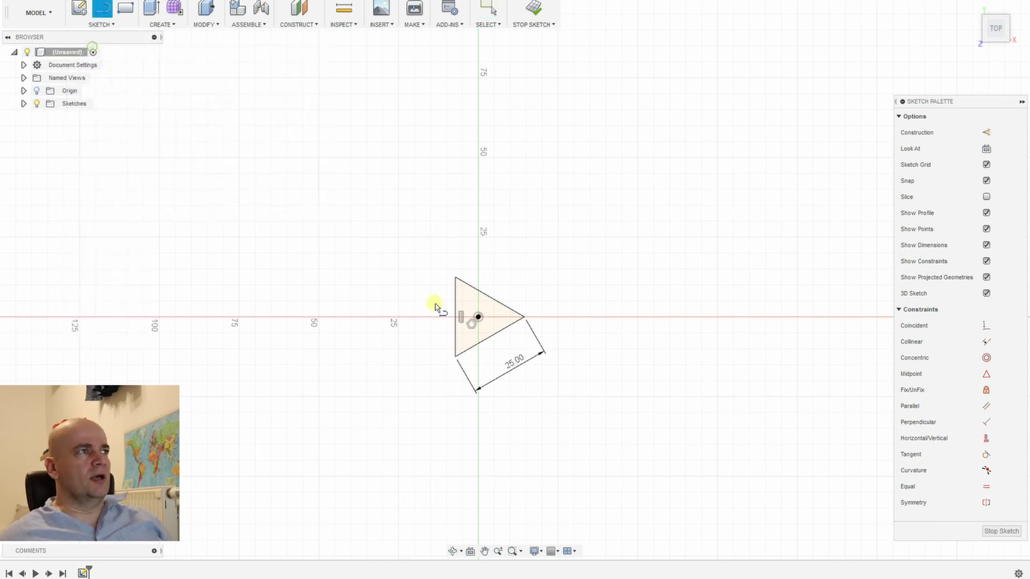
{"action": "left_click", "coordinate": [479, 317]}
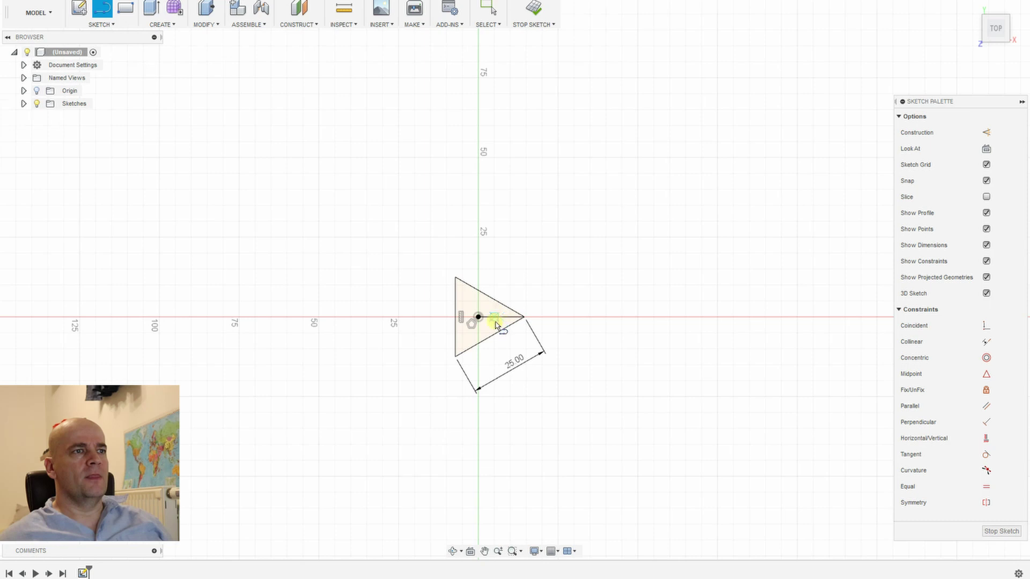
{"action": "scroll", "coordinate": [494, 325], "scroll_direction": "up", "scroll_amount": 8}
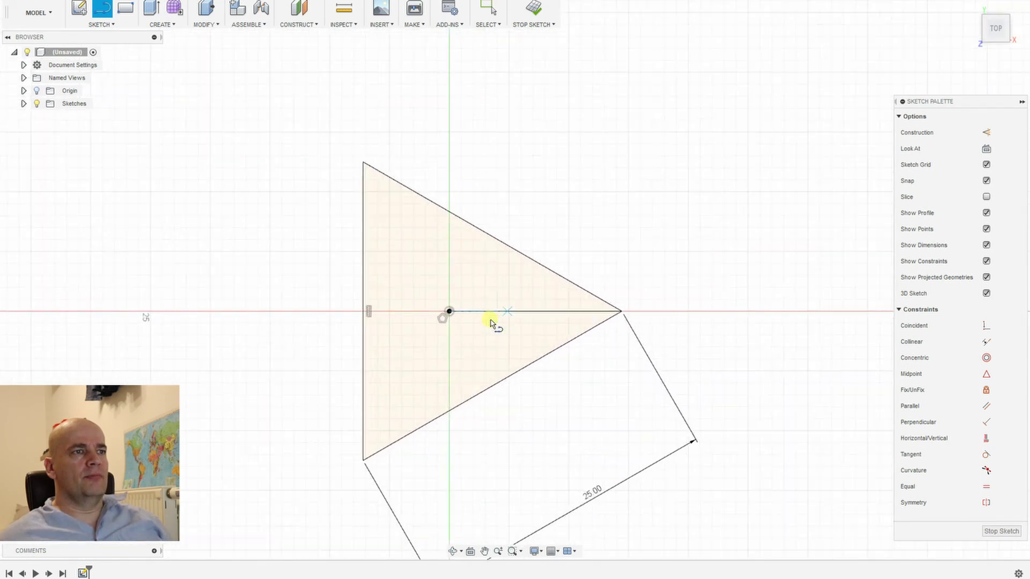
{"action": "key", "text": "Escape"}
Step: Copy the centre line point to point, from the triangle's right corner to its centre, using Move/Copy with Create Copy
{"action": "right_click", "coordinate": [490, 314]}
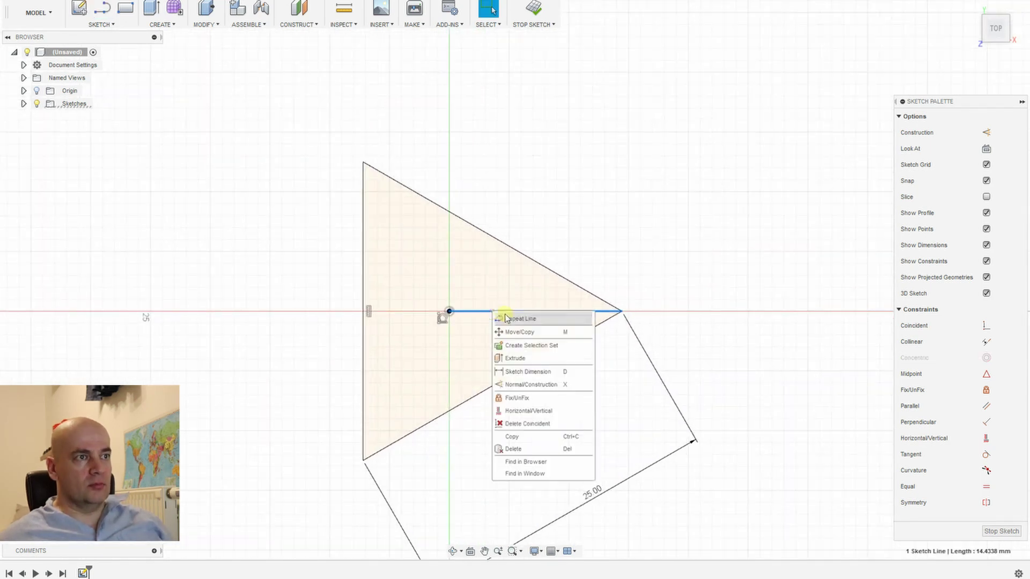
{"action": "left_click", "coordinate": [518, 332]}
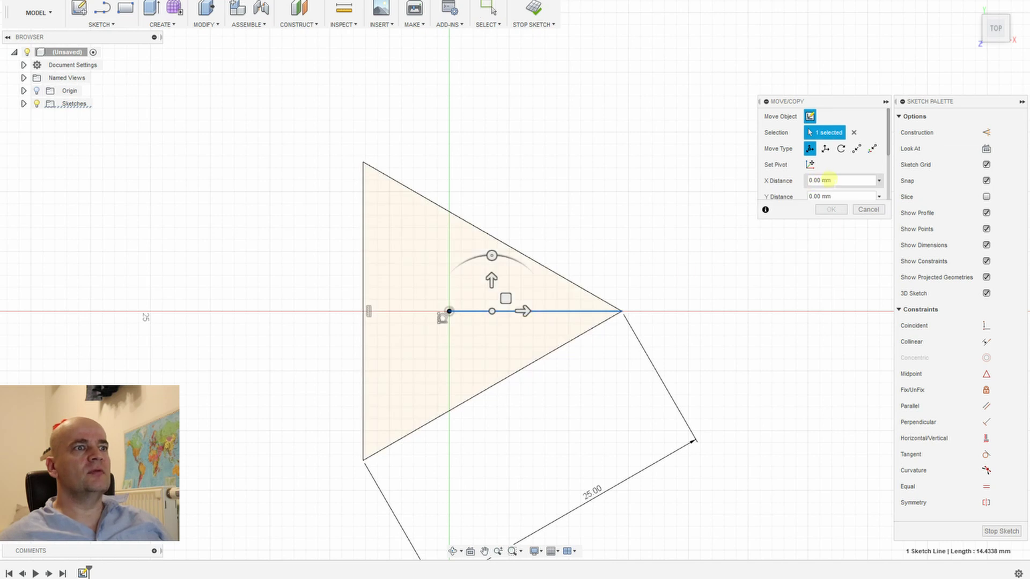
{"action": "scroll", "coordinate": [829, 176], "scroll_direction": "up", "scroll_amount": 4}
{"action": "scroll", "coordinate": [828, 177], "scroll_direction": "down", "scroll_amount": 2}
{"action": "left_click_drag", "start_coordinate": [887, 142], "coordinate": [882, 120]}
{"action": "left_click", "coordinate": [810, 191]}
{"action": "left_click", "coordinate": [856, 149]}
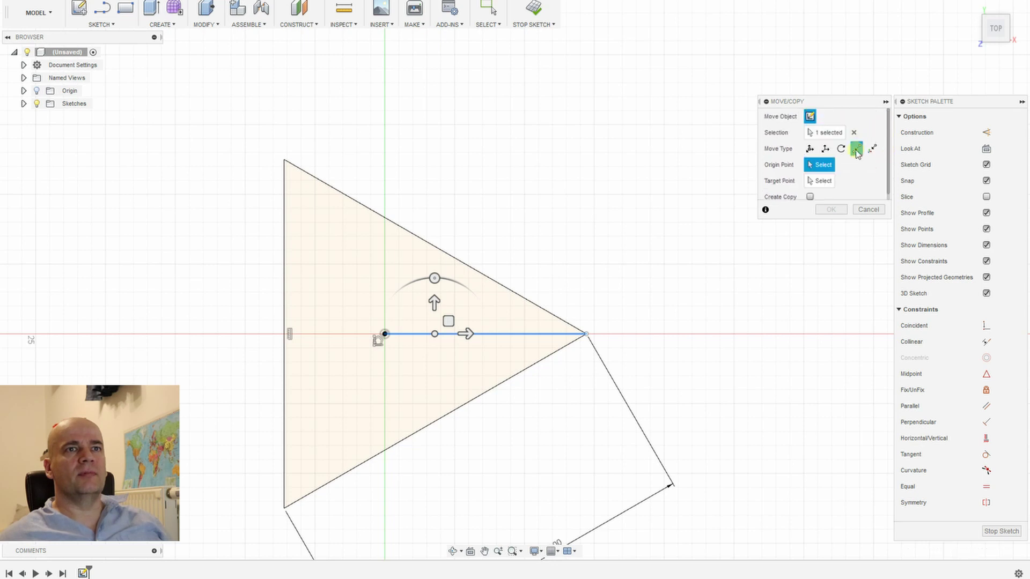
{"action": "left_click", "coordinate": [585, 335]}
{"action": "left_click", "coordinate": [385, 335]}
Step: Place a sketch point on the triangle's right corner and finish the sketch
{"action": "left_click", "coordinate": [106, 25]}
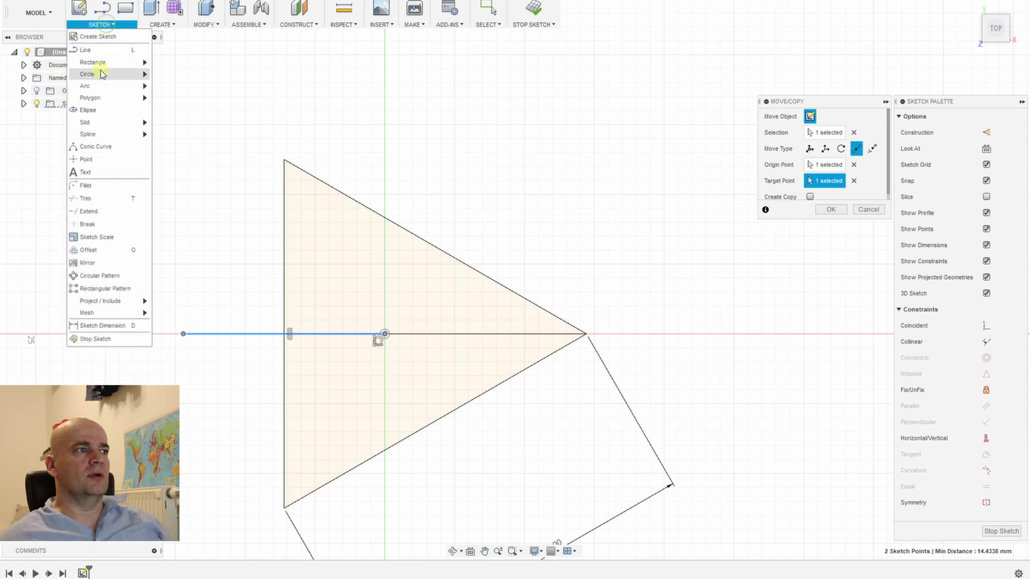
{"action": "left_click", "coordinate": [88, 160]}
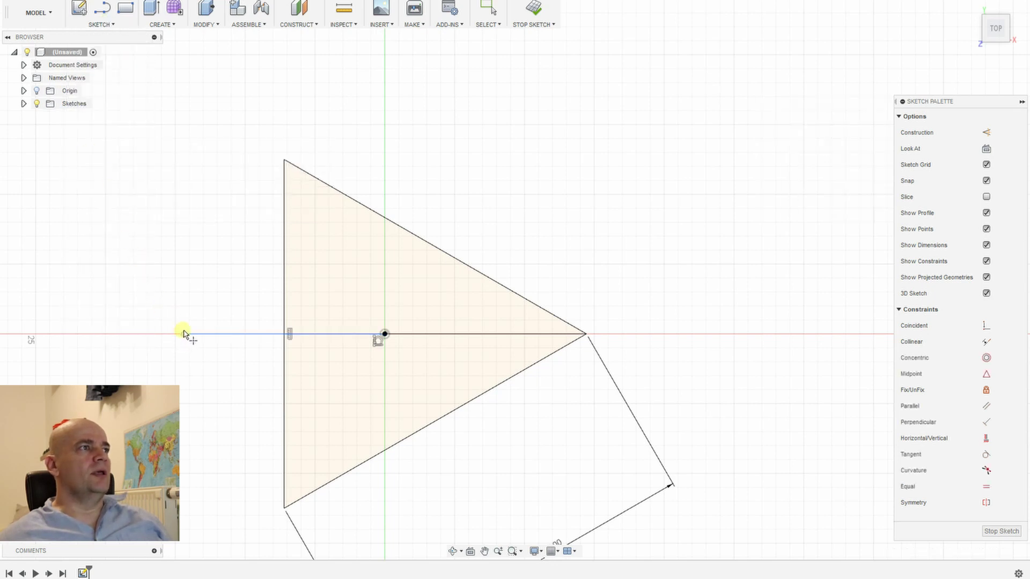
{"action": "left_click", "coordinate": [586, 334]}
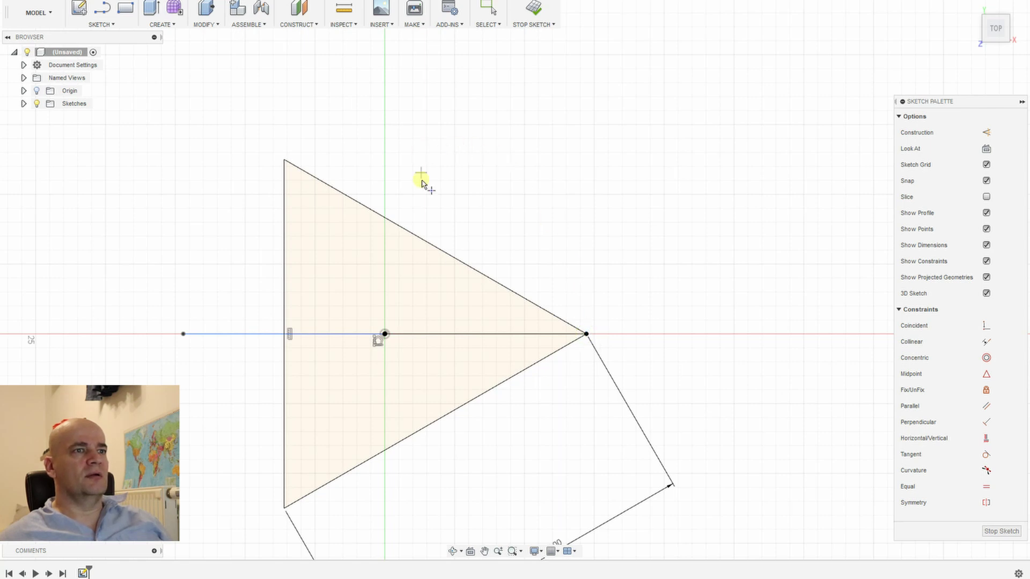
{"action": "left_click", "coordinate": [535, 16]}
Step: Start a sketch on the front plane and draw an upright line from the origin
{"action": "scroll", "coordinate": [428, 285], "scroll_direction": "up", "scroll_amount": 3}
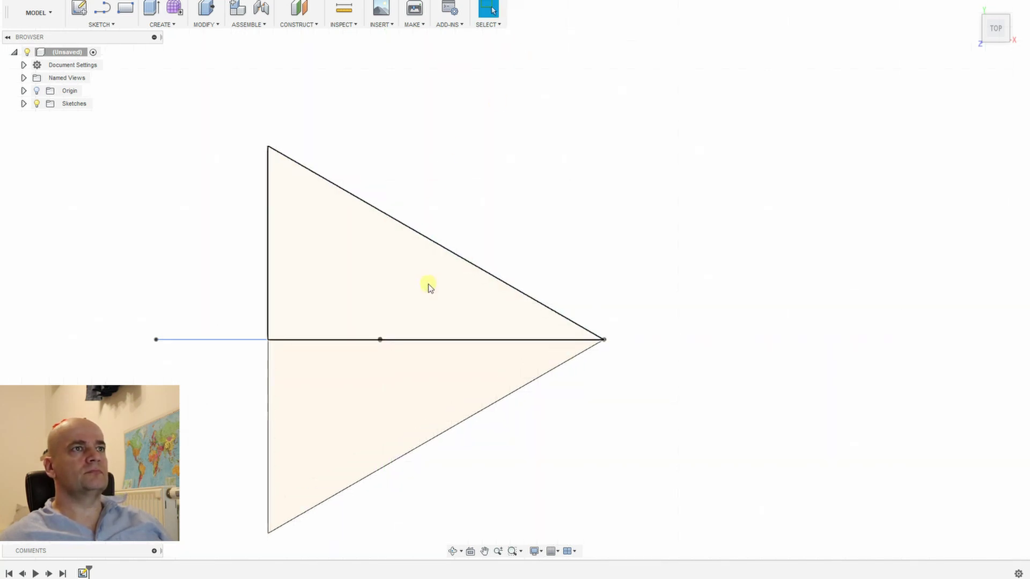
{"action": "scroll", "coordinate": [429, 288], "scroll_direction": "down", "scroll_amount": 4}
{"action": "mouse_move", "coordinate": [423, 384]}
{"action": "middle_mouse_down", "text": "shift"}
{"action": "mouse_move", "coordinate": [413, 345]}
{"action": "mouse_move", "coordinate": [329, 204]}
{"action": "middle_mouse_up", "text": "shift"}
{"action": "left_click", "coordinate": [101, 25]}
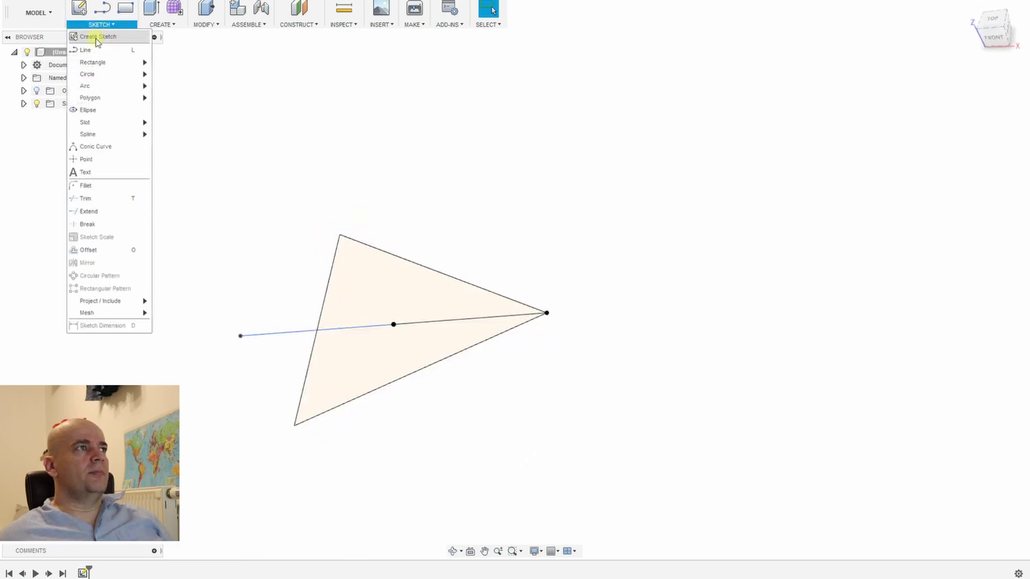
{"action": "left_click", "coordinate": [85, 50]}
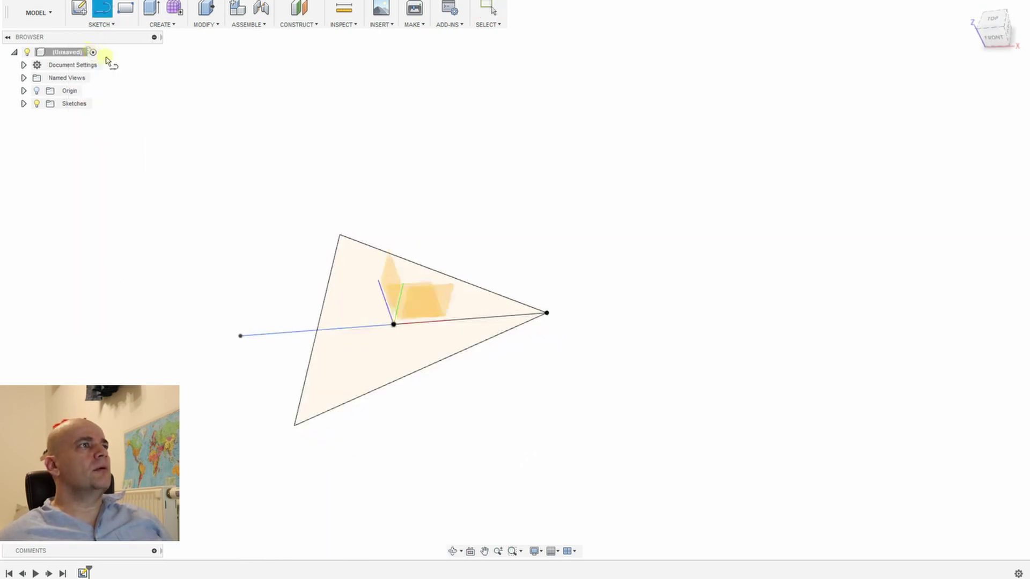
{"action": "left_click", "coordinate": [421, 305]}
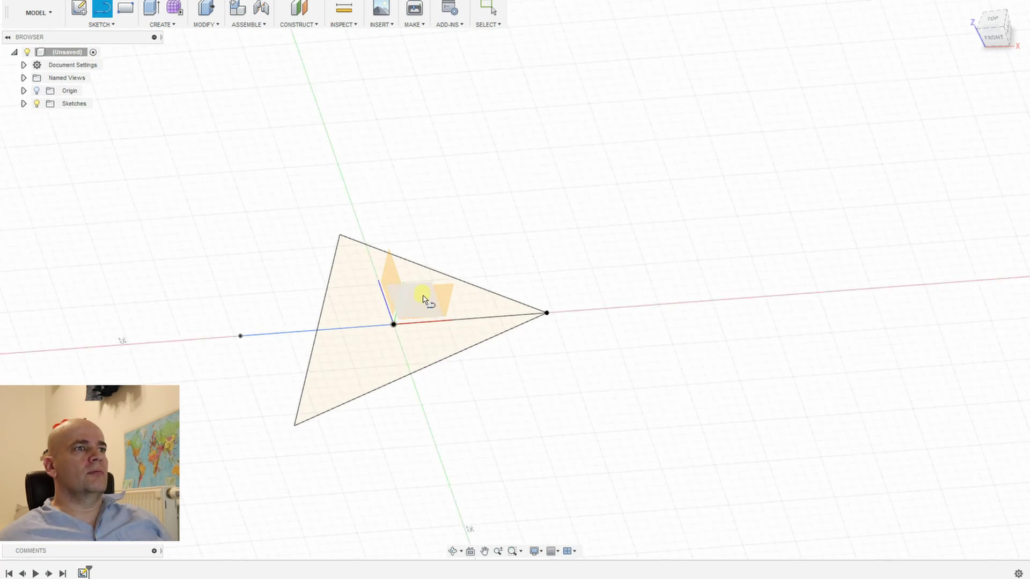
{"action": "left_click", "coordinate": [476, 310]}
{"action": "left_click", "coordinate": [476, 49]}
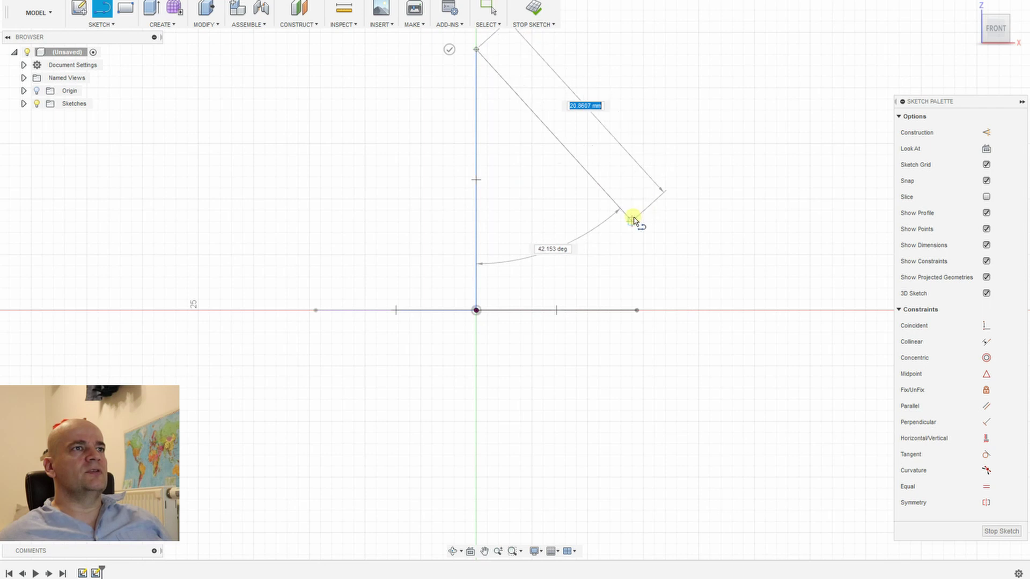
{"action": "key", "text": "Escape"}
Step: Draw a slanted line from the triangle's right corner to the upper end of the upright line
{"action": "key", "text": "l"}
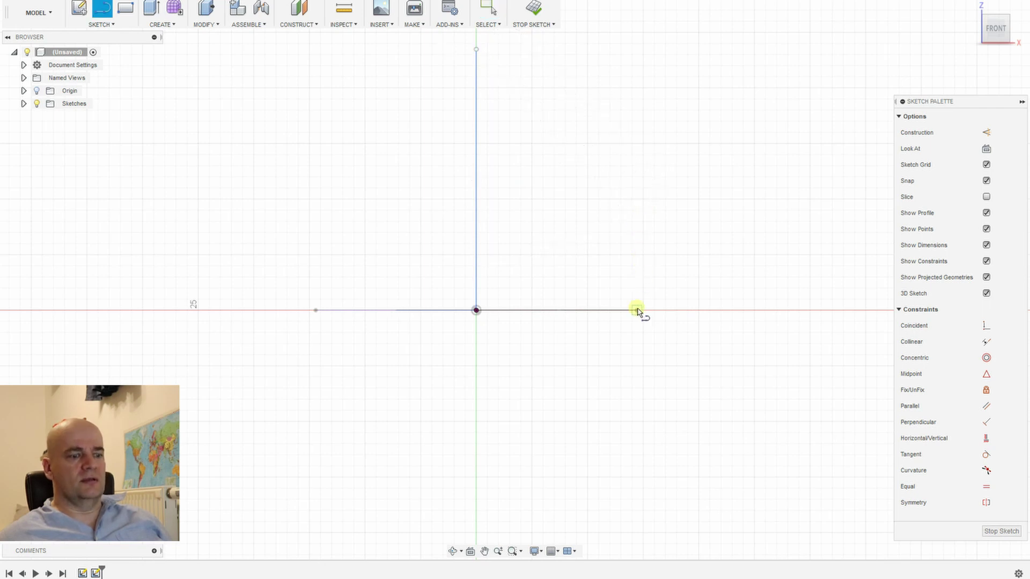
{"action": "left_click", "coordinate": [636, 310]}
{"action": "left_click", "coordinate": [475, 50]}
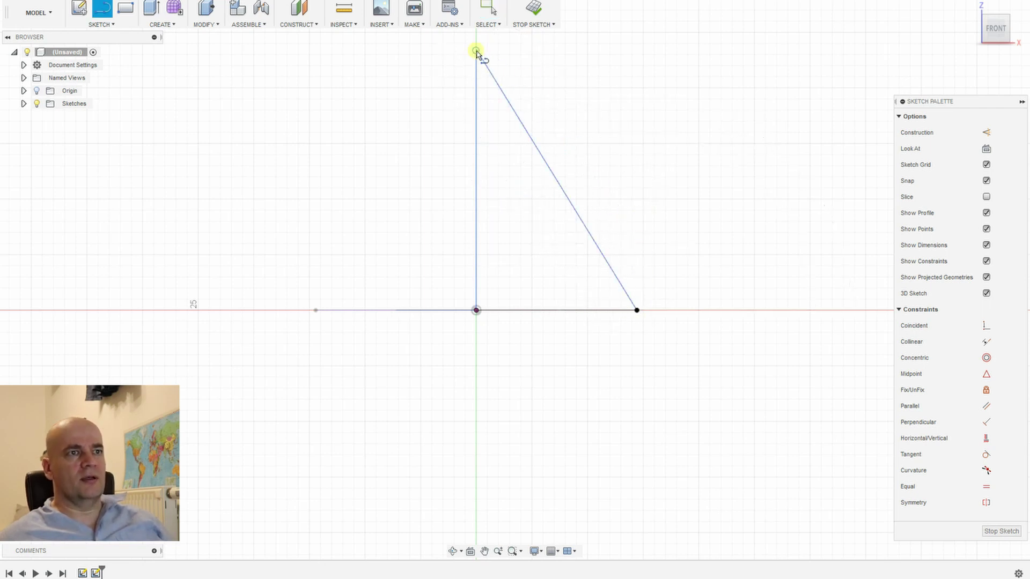
{"action": "key", "text": "Escape"}
Step: Dimension the slanted line to 25 mm
{"action": "key", "text": "d"}
{"action": "left_click", "coordinate": [559, 184]}
{"action": "left_click", "coordinate": [598, 143]}
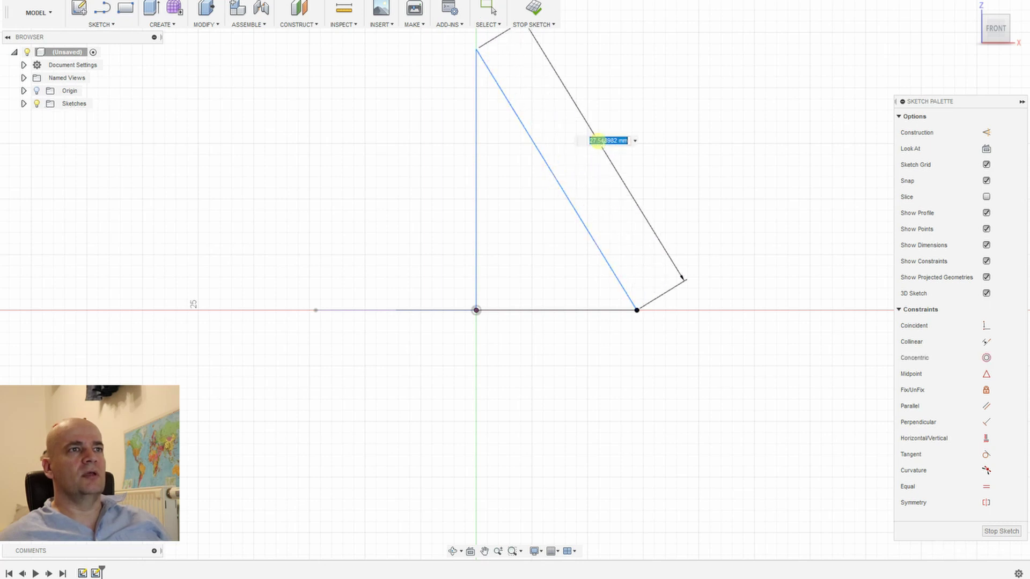
{"action": "type", "text": "25"}
{"action": "key", "text": "Return"}
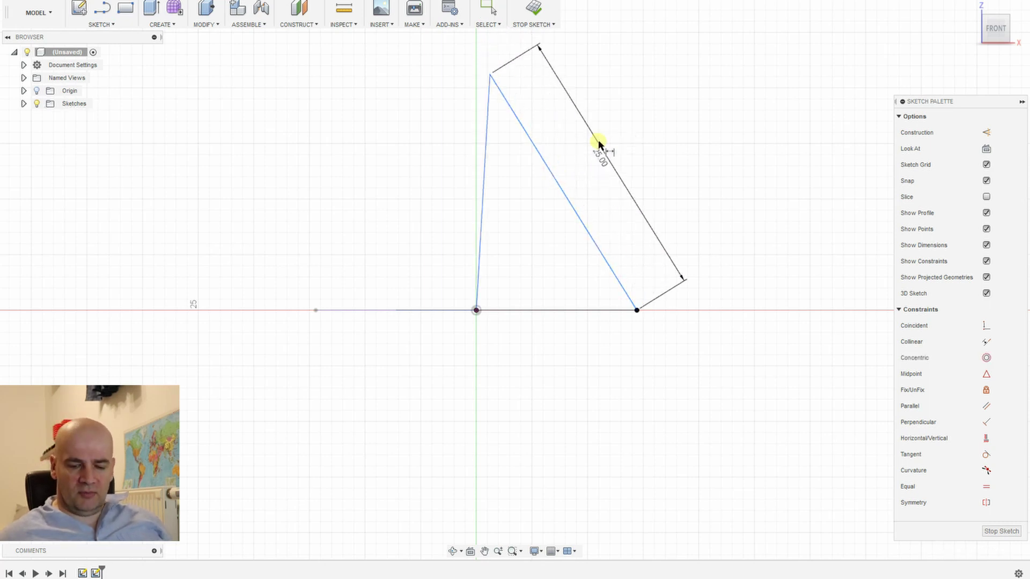
Step: Constrain the upright line to vertical and finish the sketch
{"action": "left_click", "coordinate": [485, 183]}
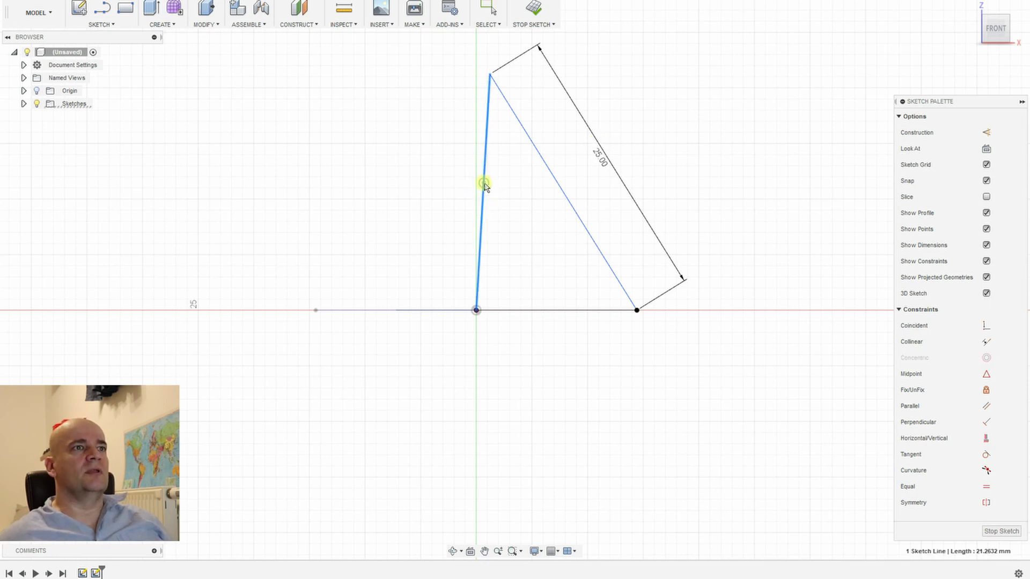
{"action": "left_click", "coordinate": [985, 438]}
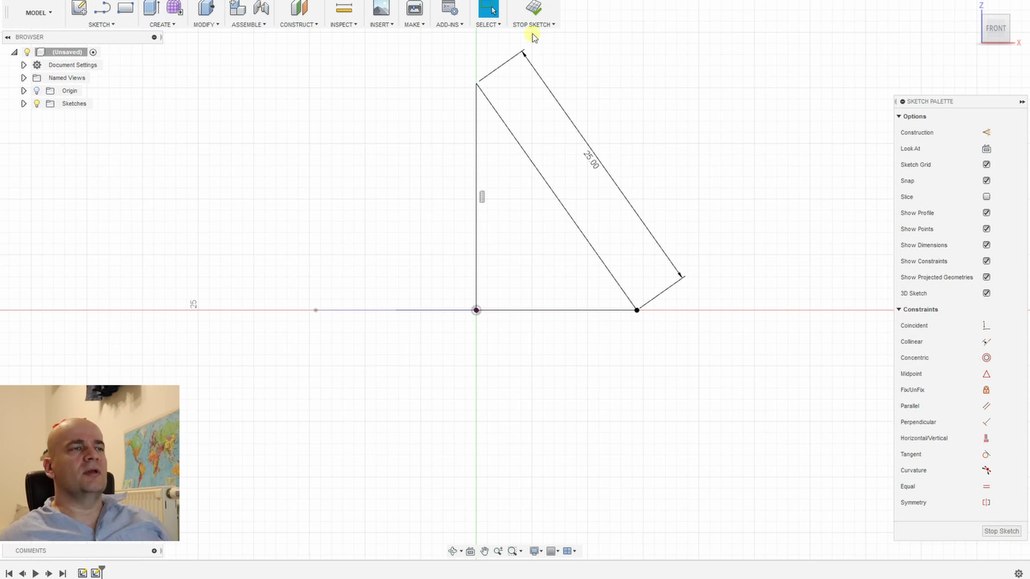
{"action": "middle_click_drag", "start_coordinate": [432, 202], "coordinate": [406, 230], "text": "shift"}
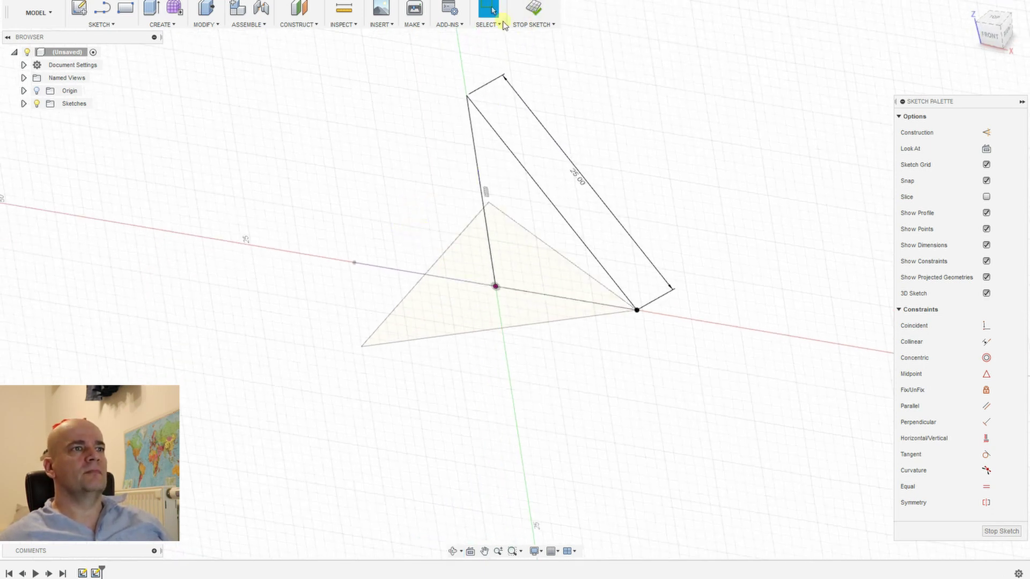
{"action": "left_click", "coordinate": [533, 10]}
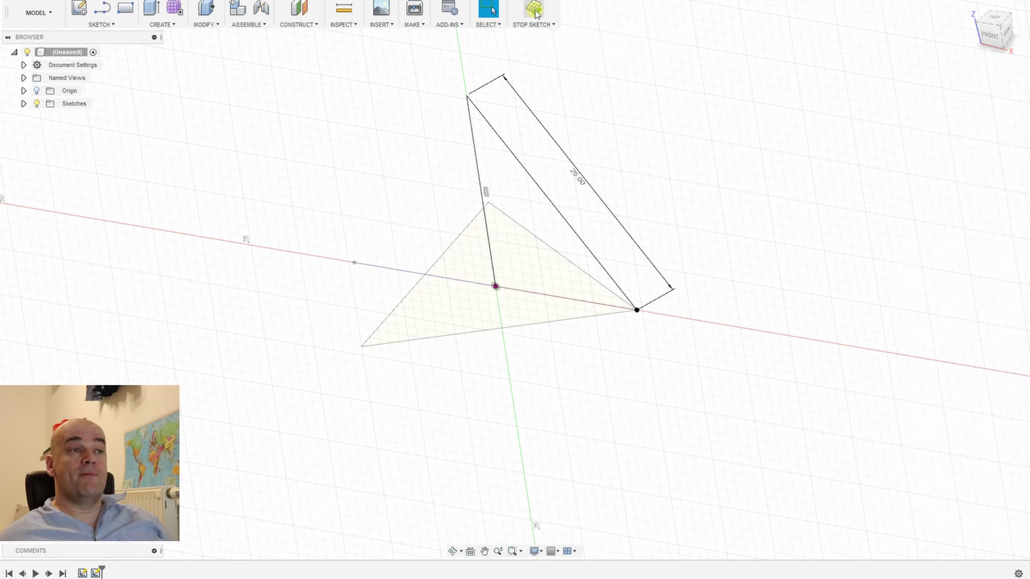
Step: Loft both halves of the triangle to the upright line's upper endpoint as a new body
{"action": "left_click", "coordinate": [162, 24]}
{"action": "left_click", "coordinate": [158, 103]}
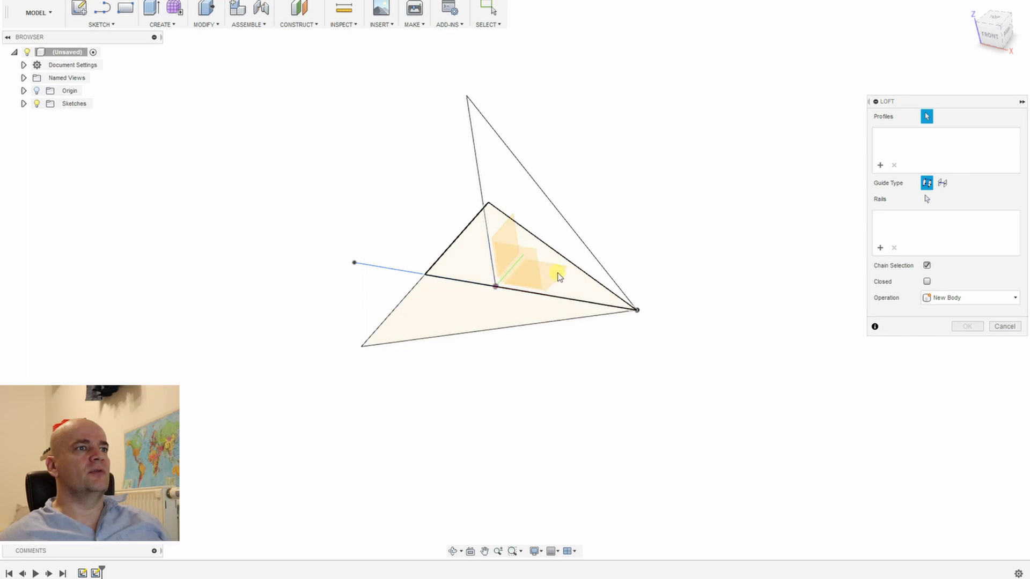
{"action": "left_click", "coordinate": [489, 313]}
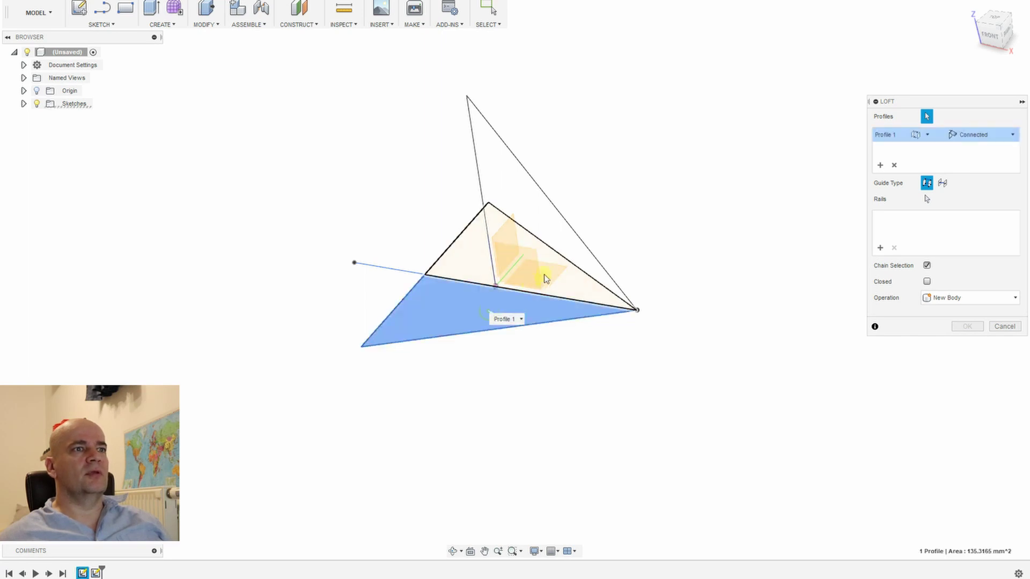
{"action": "left_click", "coordinate": [462, 267]}
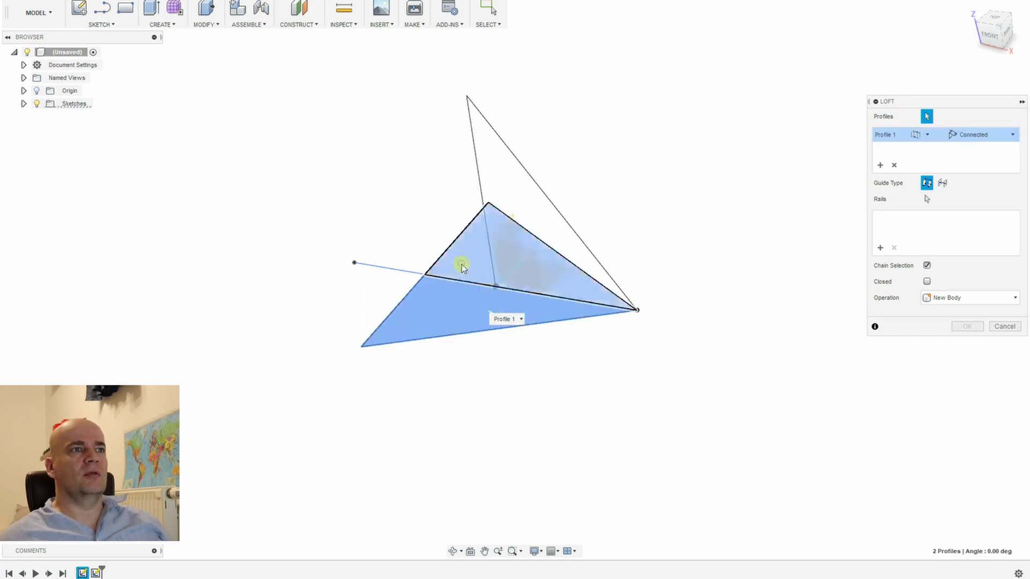
{"action": "left_click", "coordinate": [466, 96]}
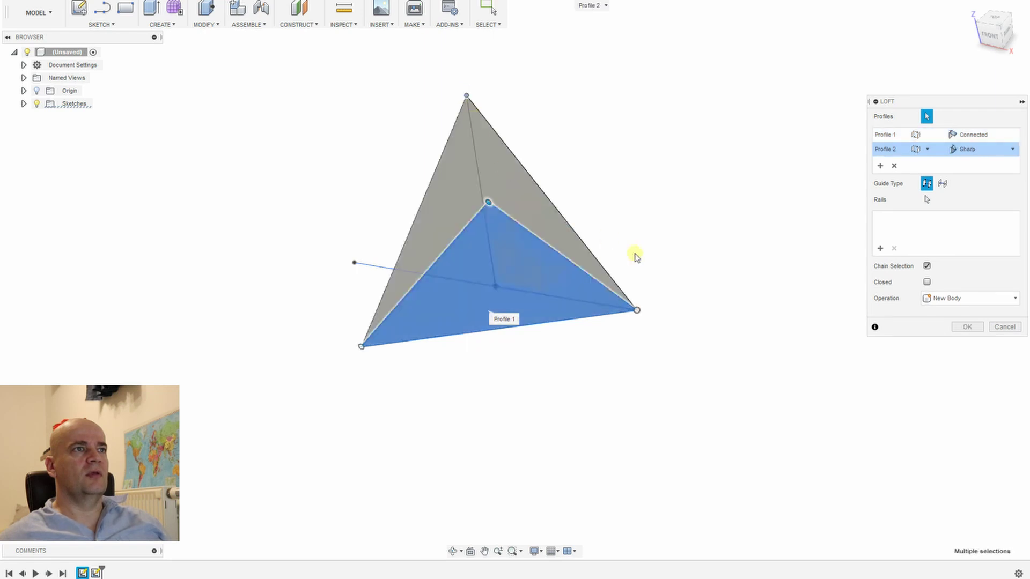
{"action": "left_click", "coordinate": [967, 327]}
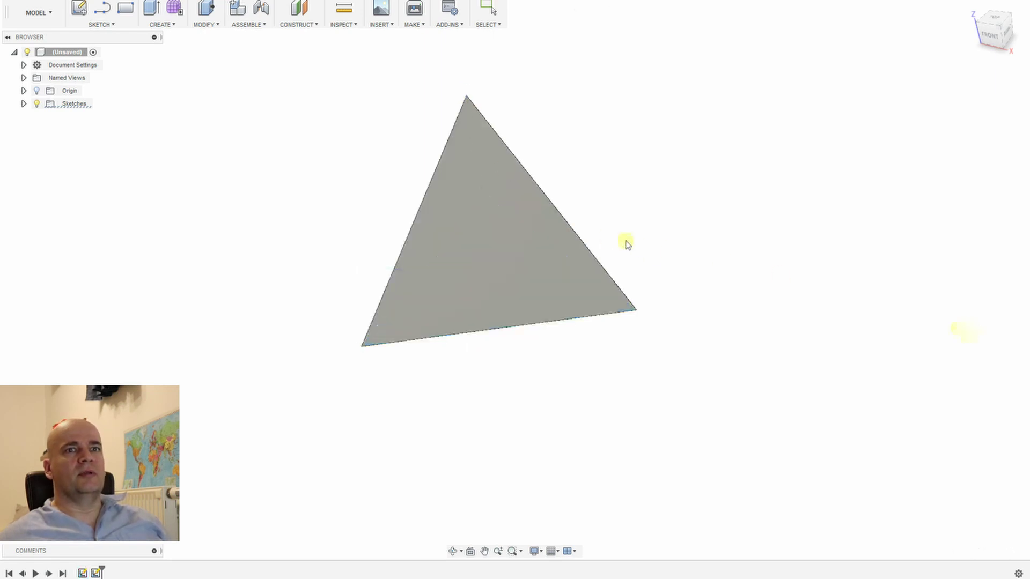
{"action": "mouse_move", "coordinate": [655, 179]}
{"action": "middle_mouse_down", "text": "shift"}
{"action": "mouse_move", "coordinate": [626, 218]}
{"action": "mouse_move", "coordinate": [686, 239]}
{"action": "mouse_move", "coordinate": [655, 189]}
{"action": "middle_mouse_up", "text": "shift"}
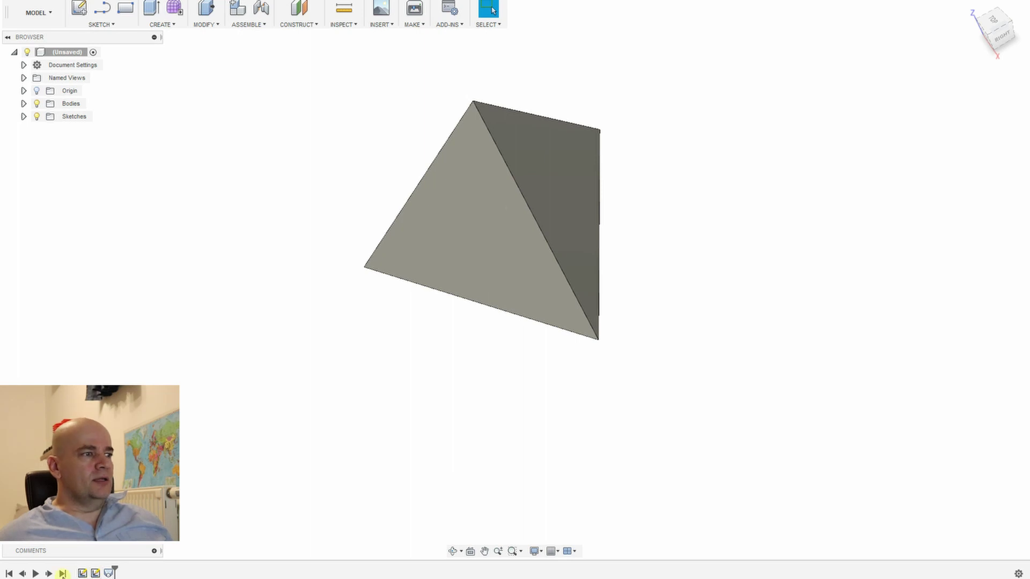
Step: Open the front-plane sketch with the upright and slanted lines for editing
{"action": "left_click", "coordinate": [95, 573]}
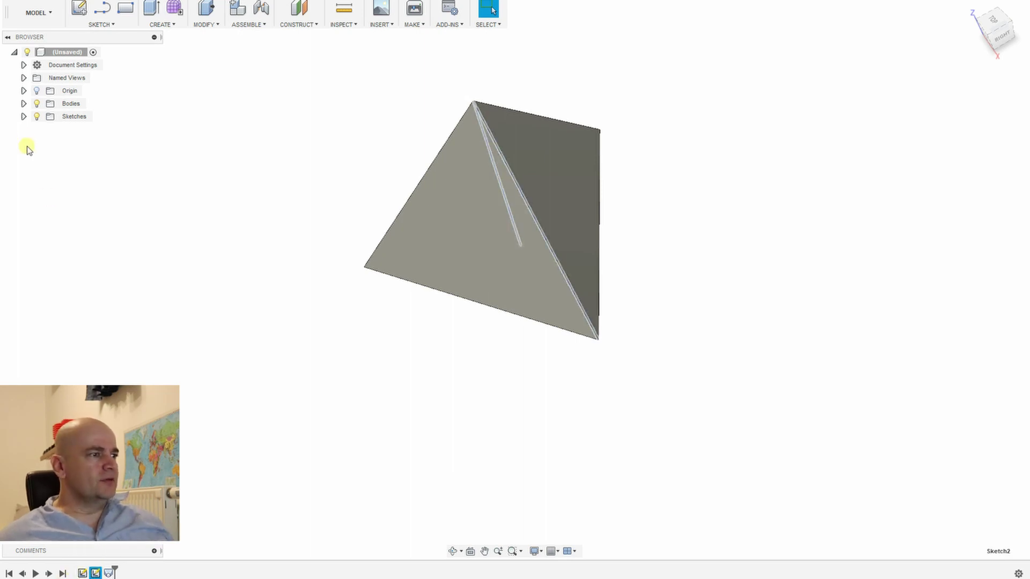
{"action": "left_click", "coordinate": [24, 104]}
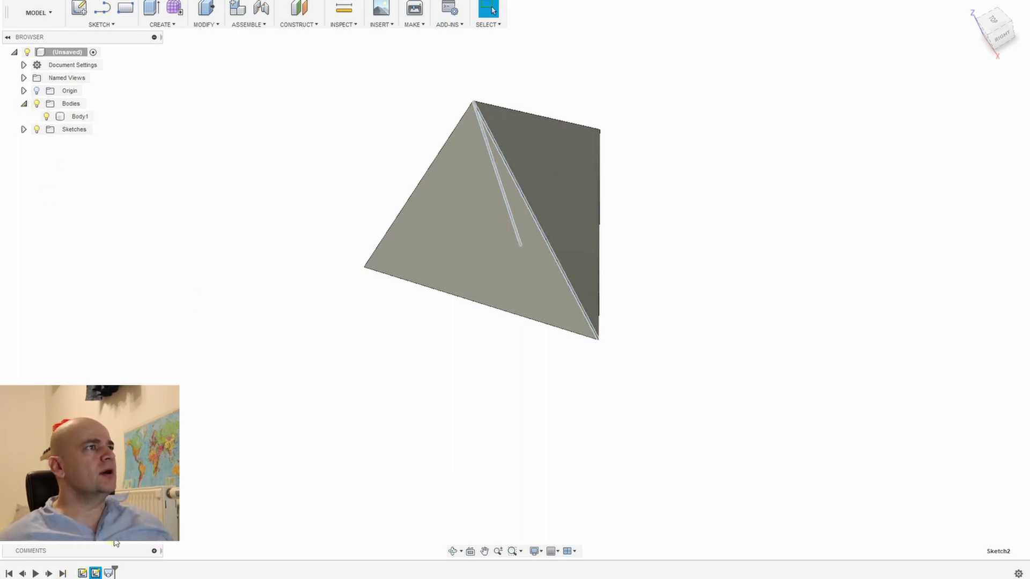
{"action": "right_click", "coordinate": [95, 573]}
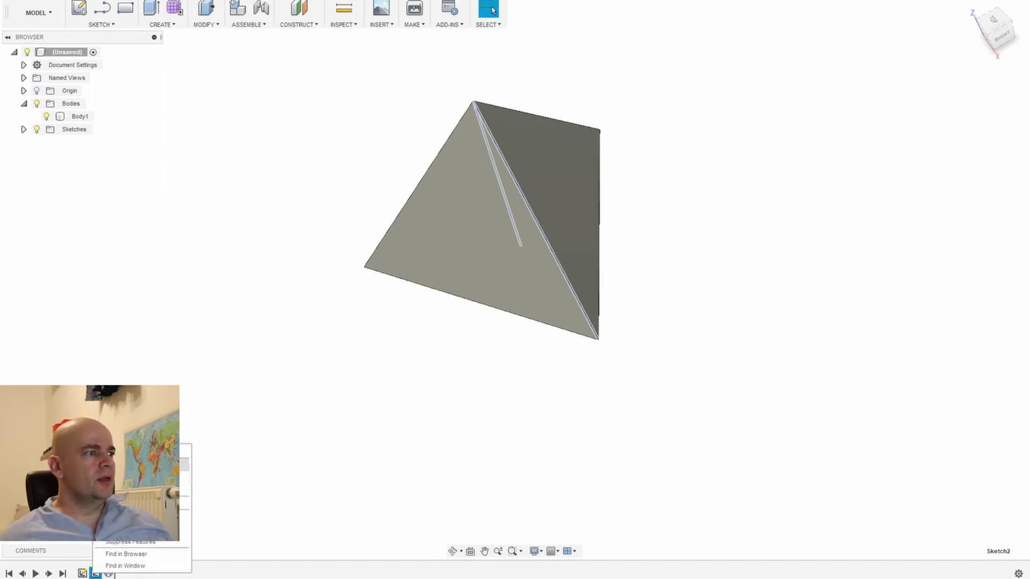
{"action": "left_click", "coordinate": [137, 464]}
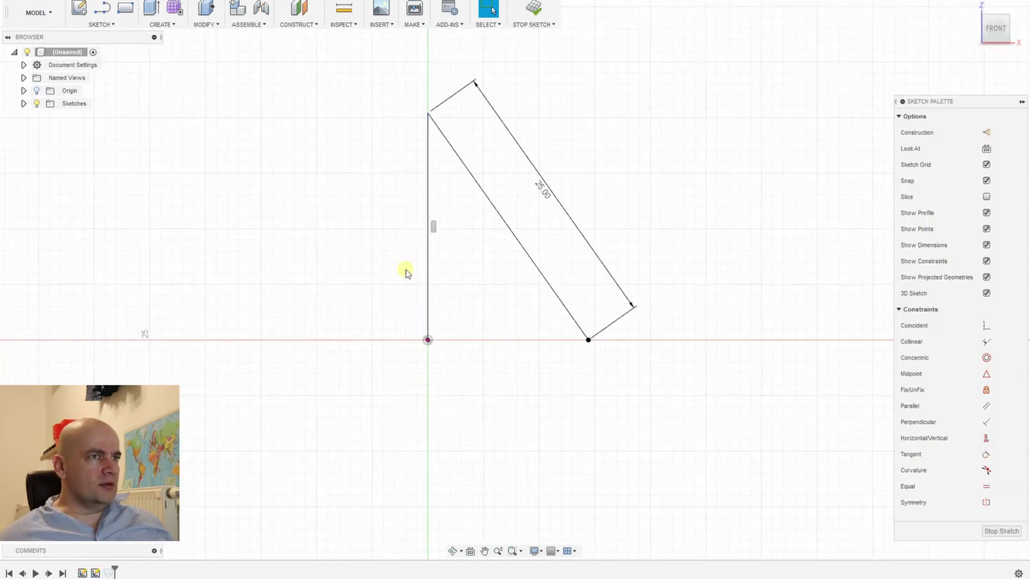
Step: Show the base triangle sketch and project its construction point opposite the base corner into the open front-plane sketch
{"action": "mouse_move", "coordinate": [390, 251]}
{"action": "middle_mouse_down", "text": "shift"}
{"action": "mouse_move", "coordinate": [361, 294]}
{"action": "mouse_move", "coordinate": [179, 296]}
{"action": "middle_mouse_up", "text": "shift"}
{"action": "left_click", "coordinate": [24, 104]}
{"action": "left_click", "coordinate": [47, 117]}
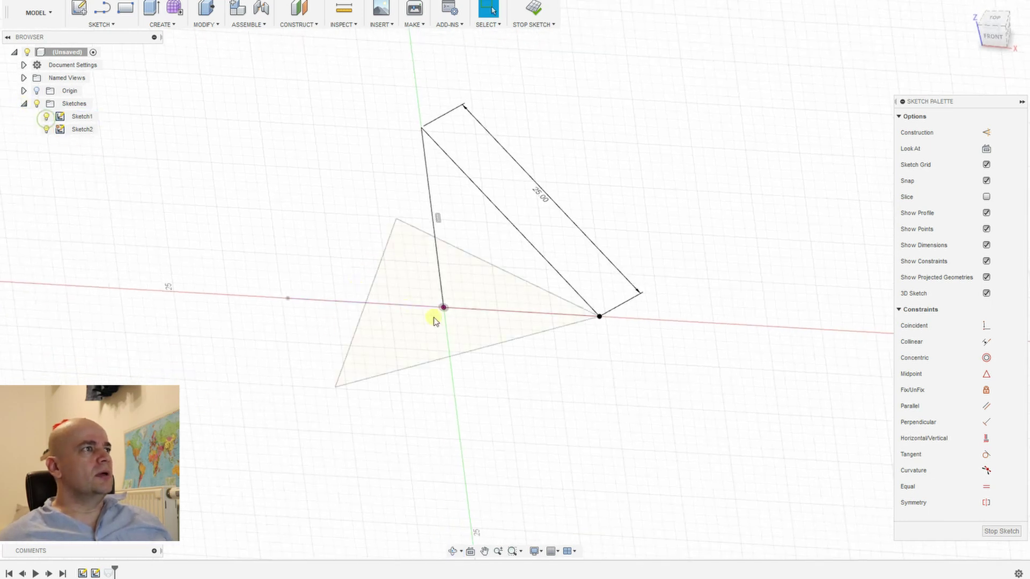
{"action": "key", "text": "p"}
{"action": "left_click", "coordinate": [287, 299]}
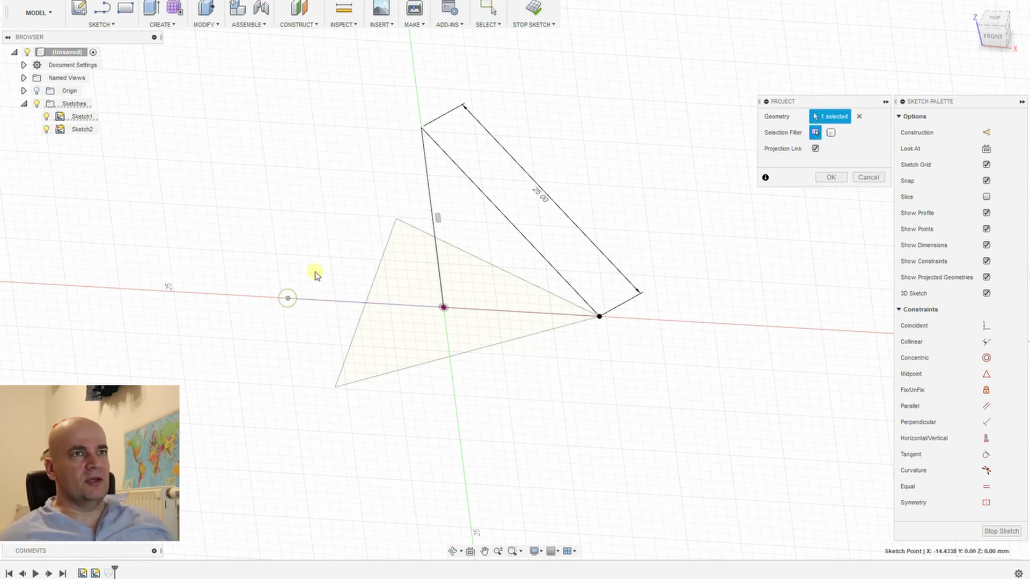
{"action": "left_click", "coordinate": [828, 178]}
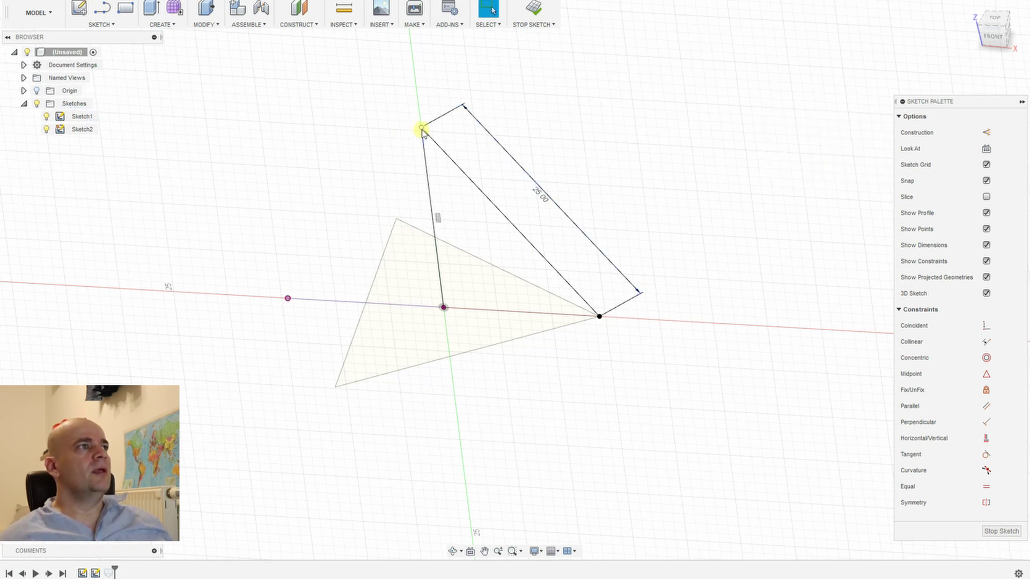
Step: Draw a three-point circle through the projected point, the tetrahedron's apex and the slanted line's lower endpoint
{"action": "left_click", "coordinate": [102, 24]}
{"action": "left_click", "coordinate": [95, 175]}
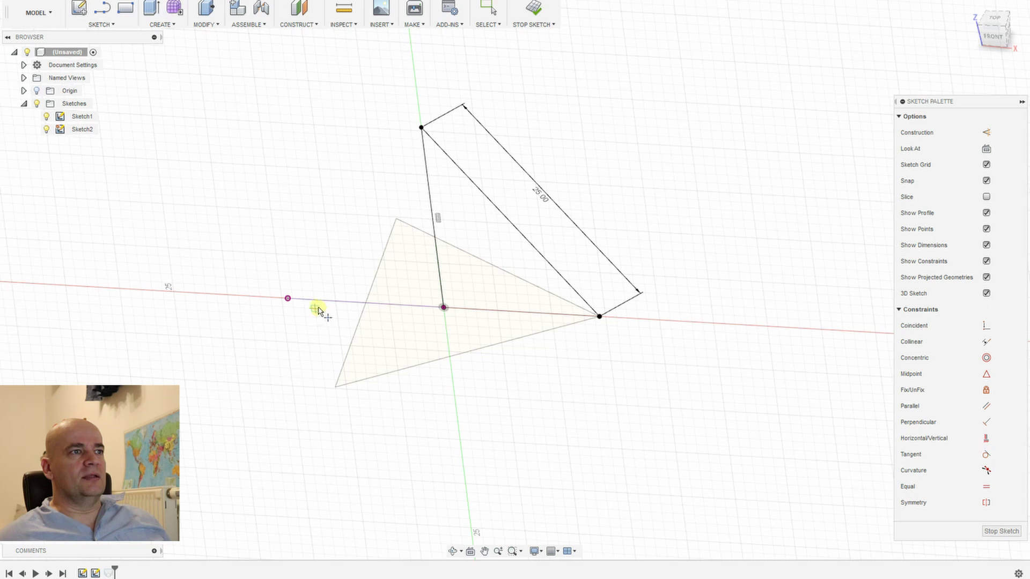
{"action": "left_click", "coordinate": [100, 24]}
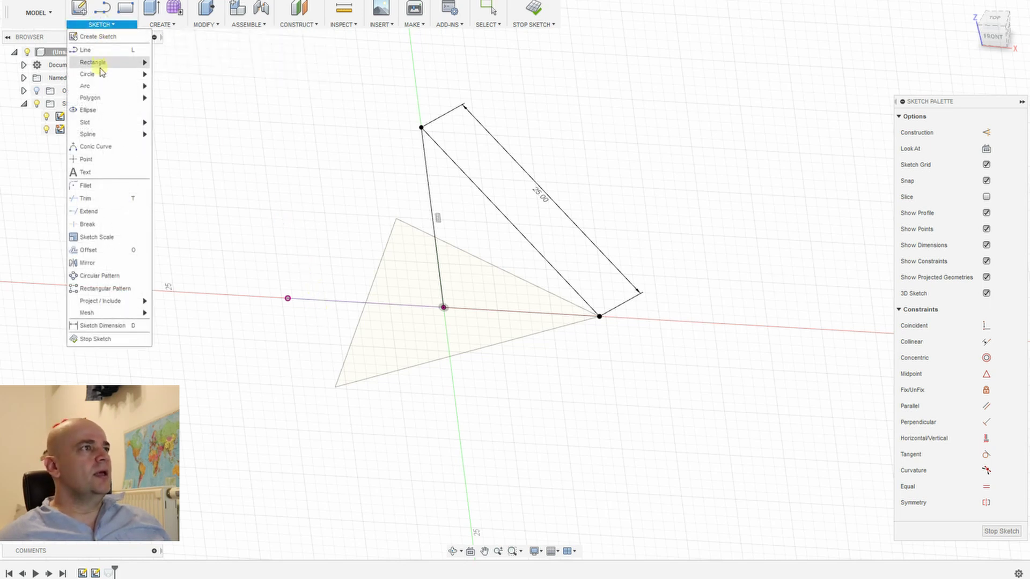
{"action": "mouse_move", "coordinate": [131, 75]}
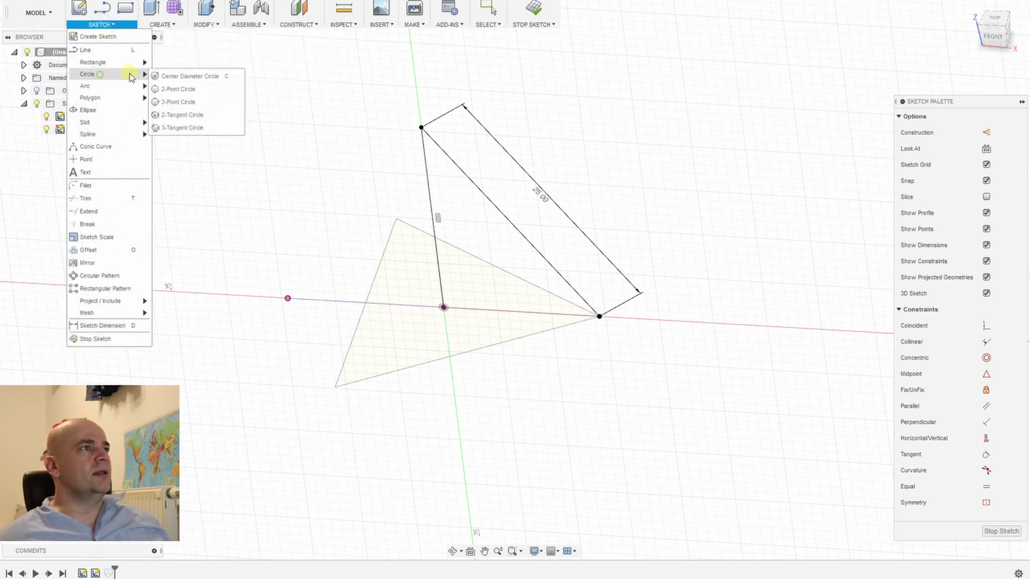
{"action": "left_click", "coordinate": [172, 102]}
{"action": "left_click", "coordinate": [288, 298]}
{"action": "left_click", "coordinate": [422, 127]}
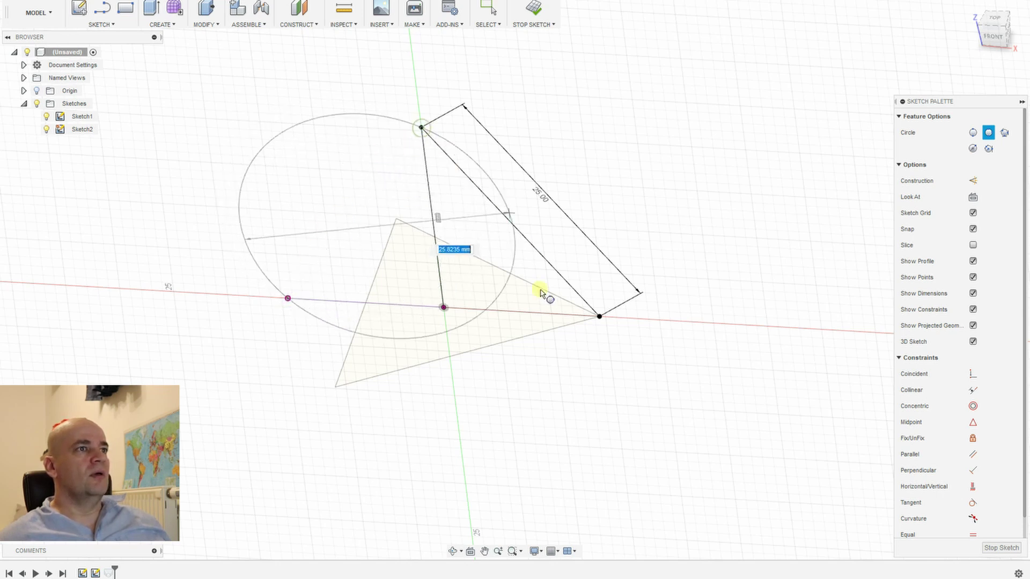
{"action": "left_click", "coordinate": [600, 316]}
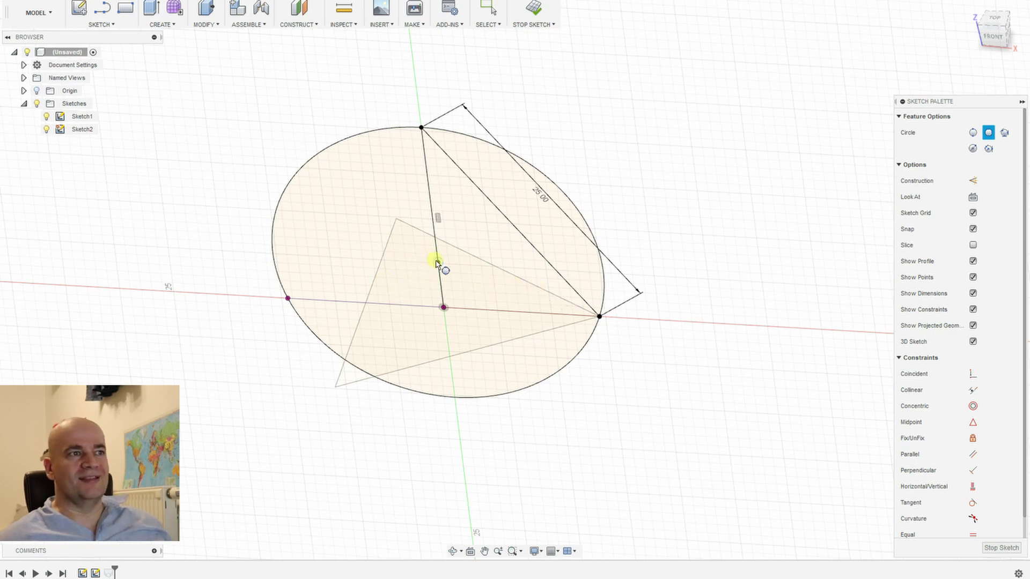
Step: Create a sphere with a 27 mm diameter at the circle's center point as a new body
{"action": "left_click", "coordinate": [436, 262]}
{"action": "left_click", "coordinate": [169, 24]}
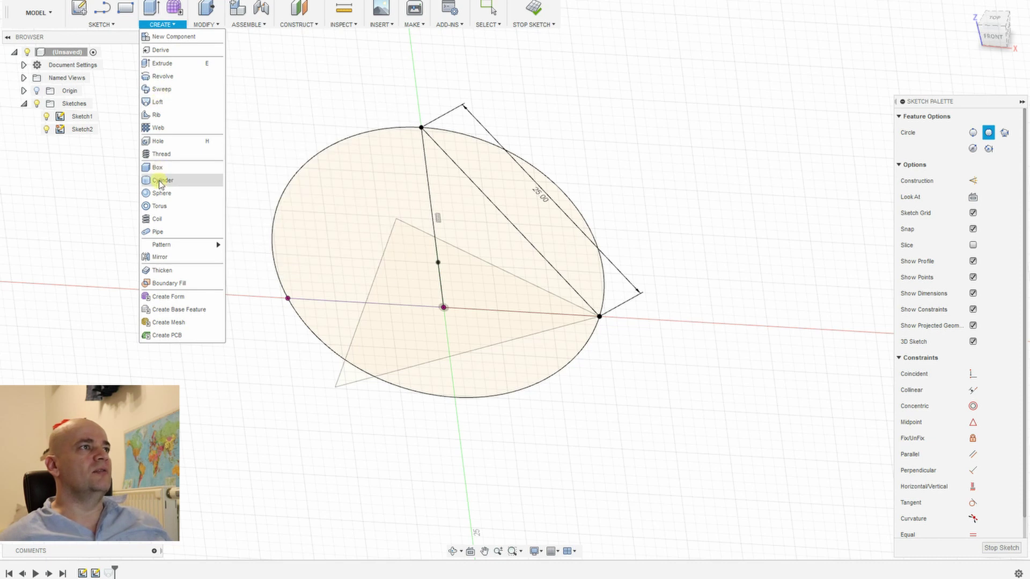
{"action": "left_click", "coordinate": [163, 205]}
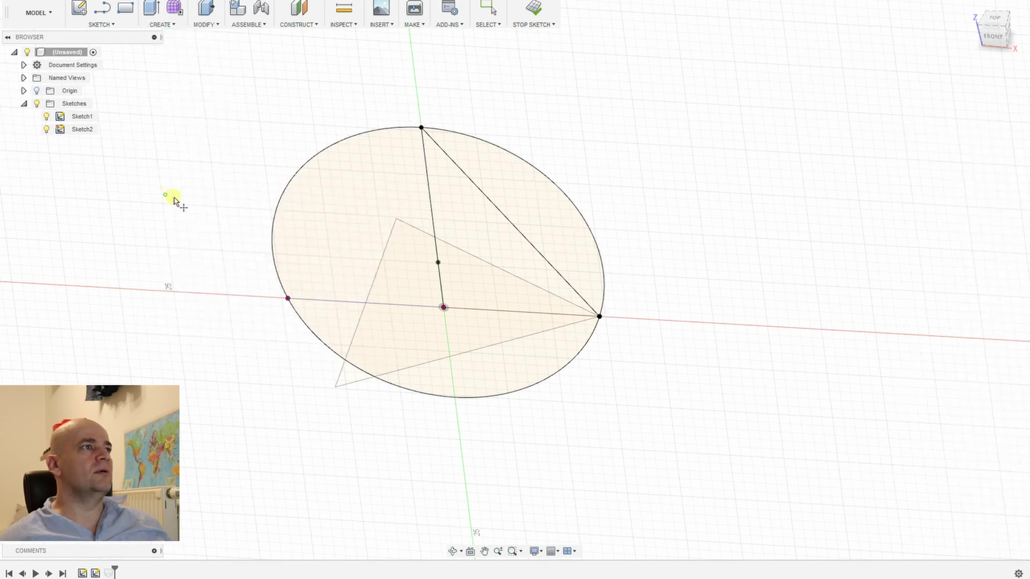
{"action": "left_click", "coordinate": [438, 263]}
{"action": "left_click_drag", "start_coordinate": [446, 243], "coordinate": [473, 180]}
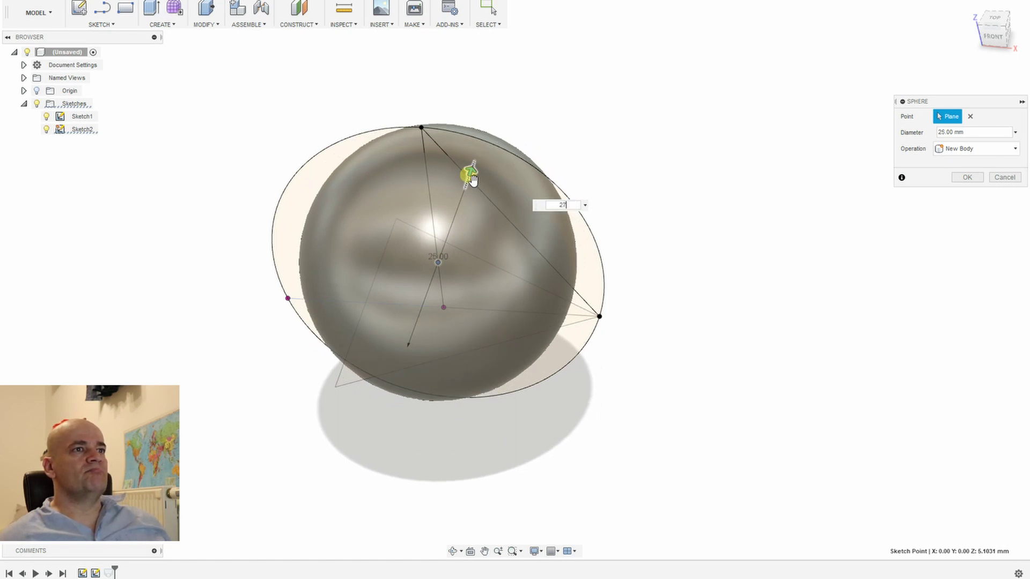
{"action": "type", "text": "27"}
{"action": "key", "text": "Return"}
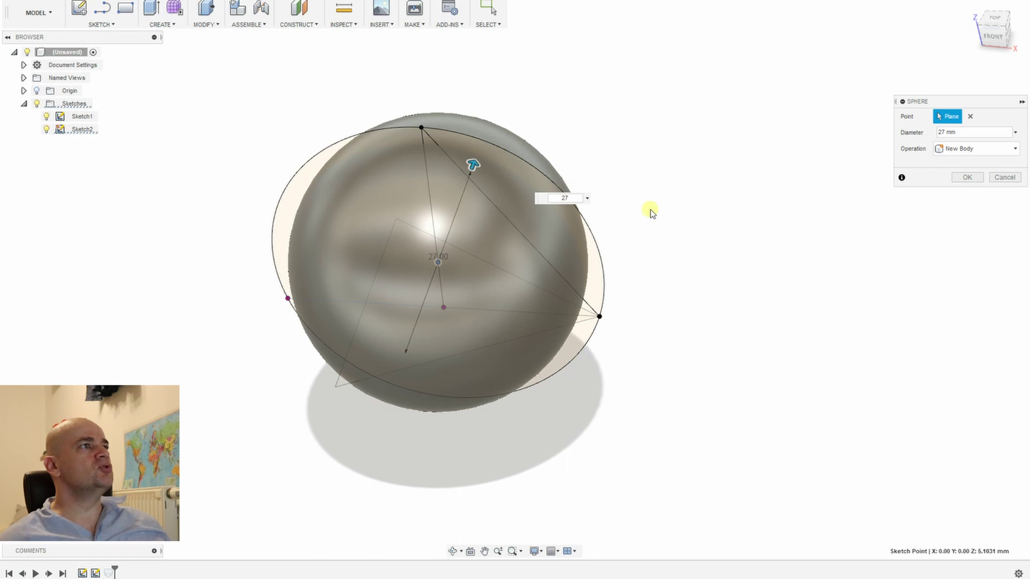
{"action": "left_click", "coordinate": [965, 181]}
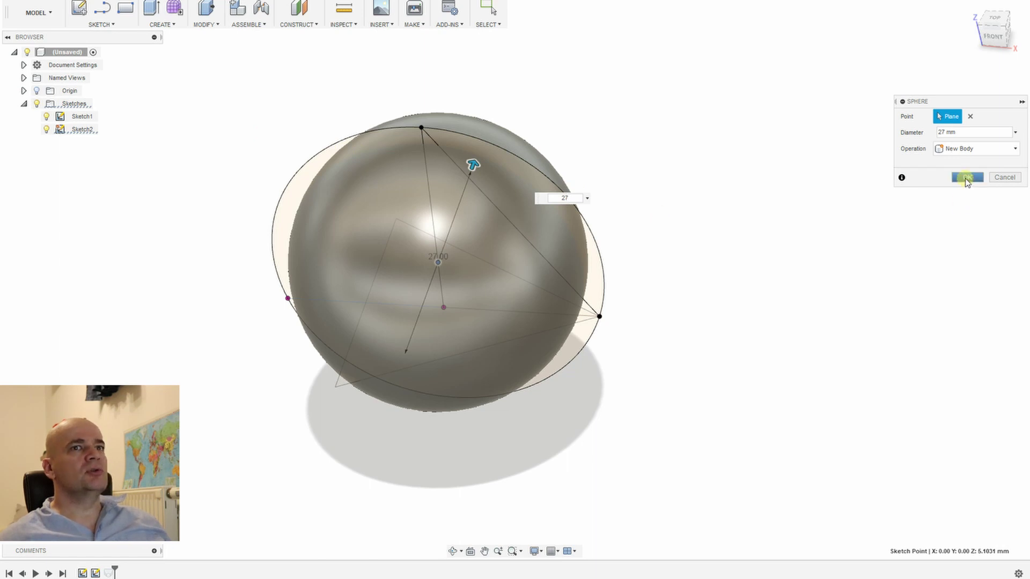
{"action": "left_click", "coordinate": [965, 177]}
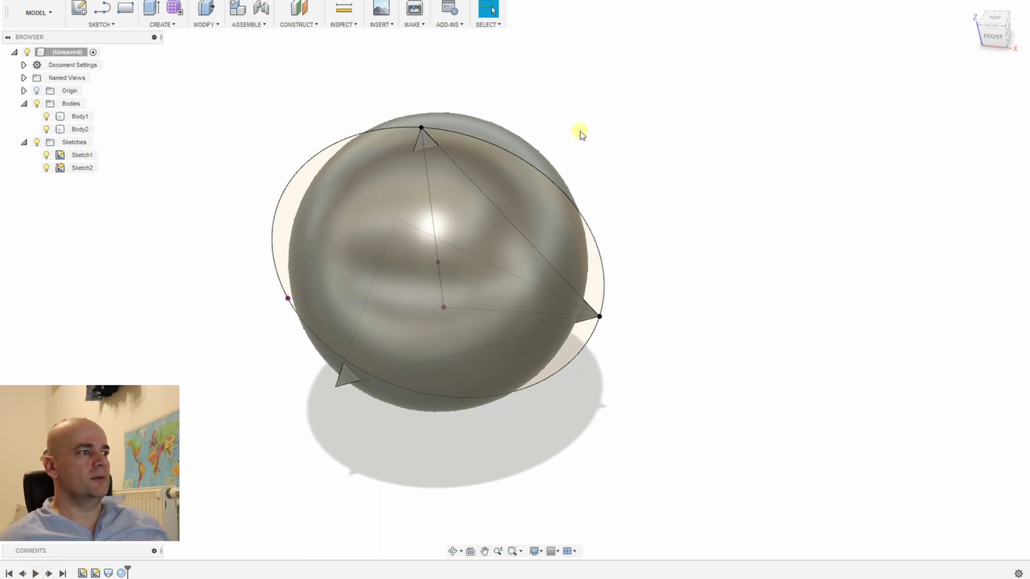
Step: Toggle the visibility of the sphere and tetrahedron bodies to identify each one
{"action": "left_click", "coordinate": [47, 129]}
{"action": "left_click", "coordinate": [47, 117]}
{"action": "left_click", "coordinate": [47, 129]}
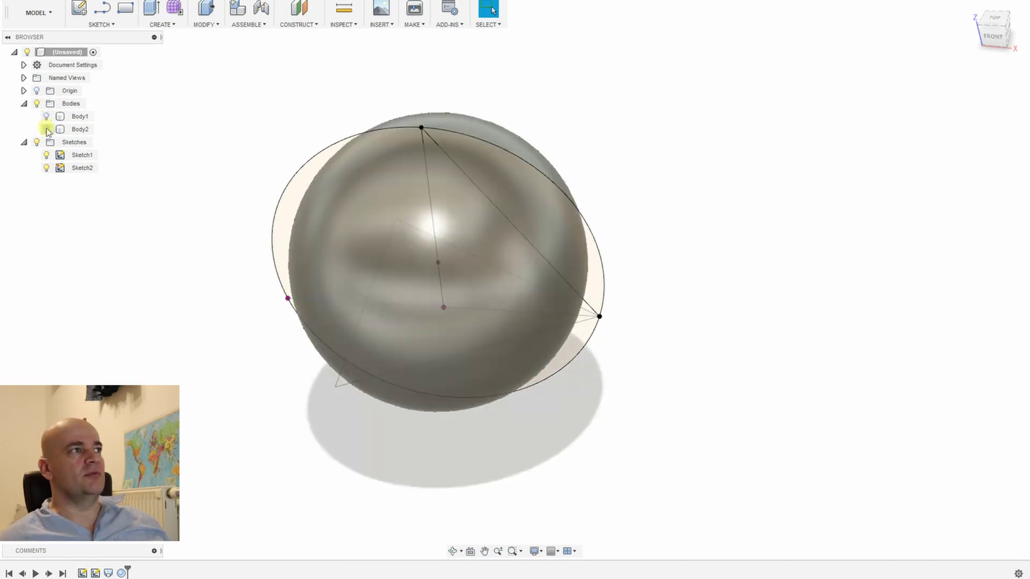
{"action": "left_click", "coordinate": [47, 117]}
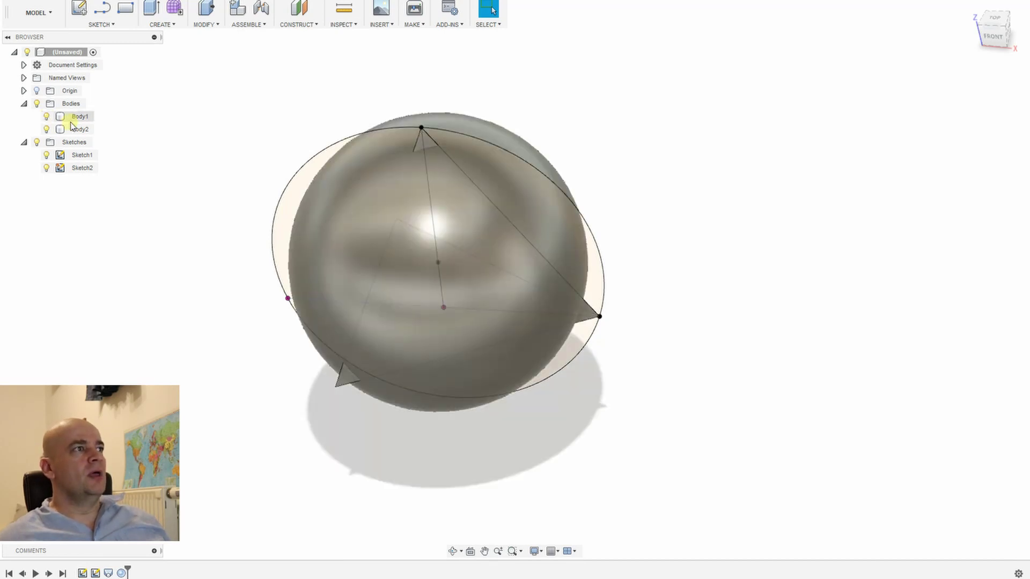
Step: Combine the tetrahedron as target body with the sphere as tool body, using the Intersect operation
{"action": "left_click", "coordinate": [80, 119]}
{"action": "left_click", "coordinate": [204, 24]}
{"action": "left_click", "coordinate": [210, 116]}
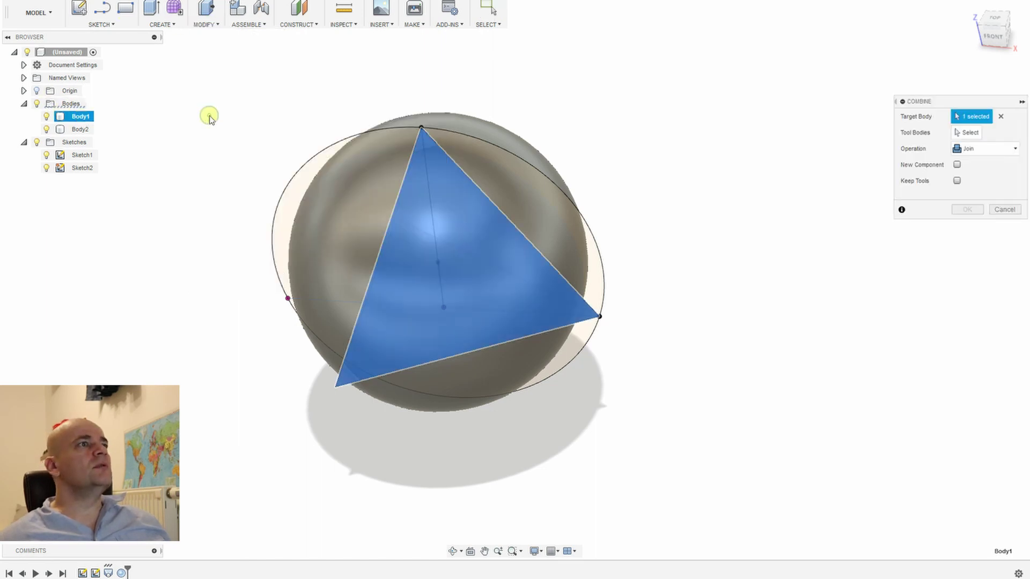
{"action": "left_click", "coordinate": [968, 132]}
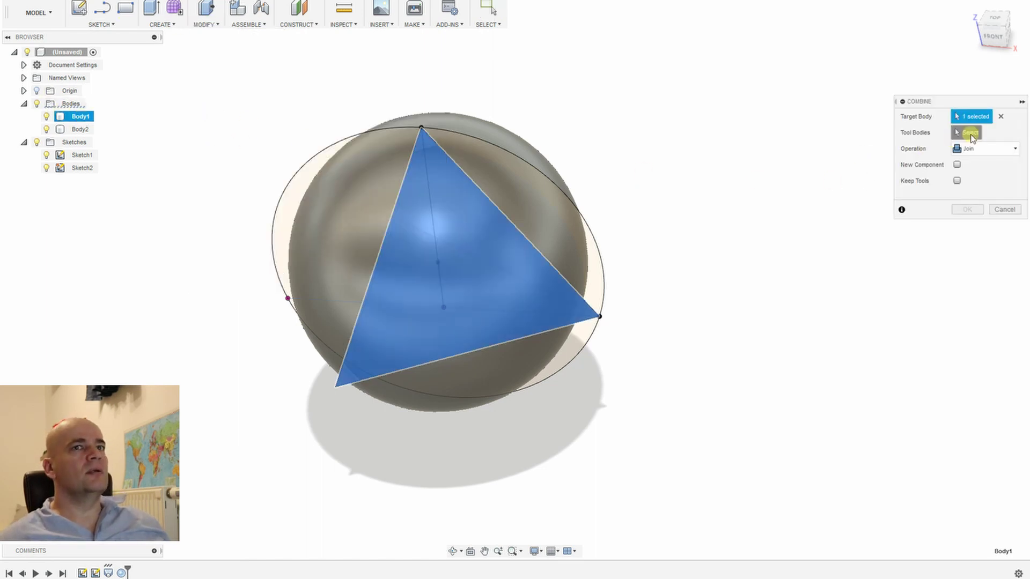
{"action": "left_click", "coordinate": [502, 242]}
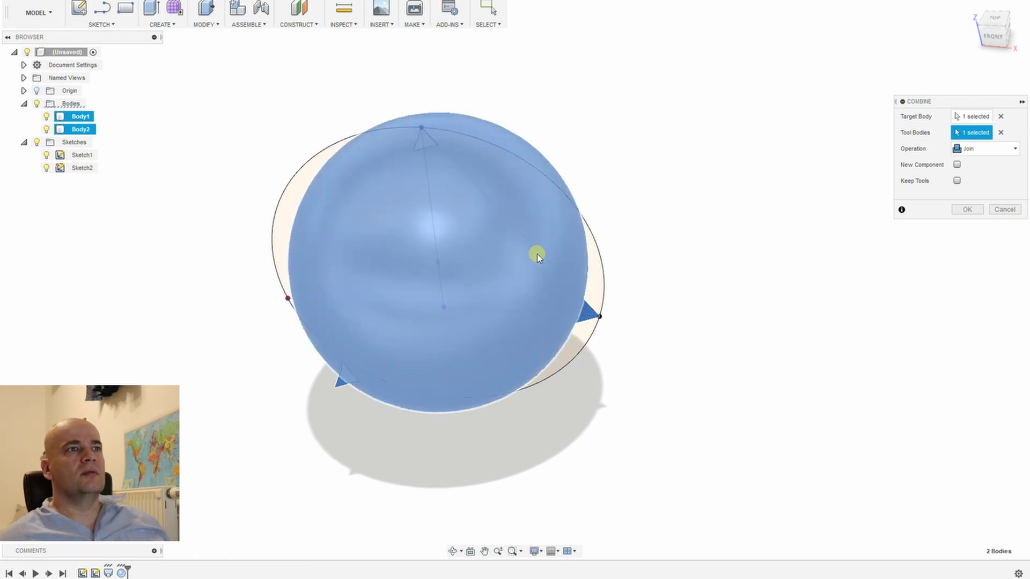
{"action": "left_click", "coordinate": [987, 150]}
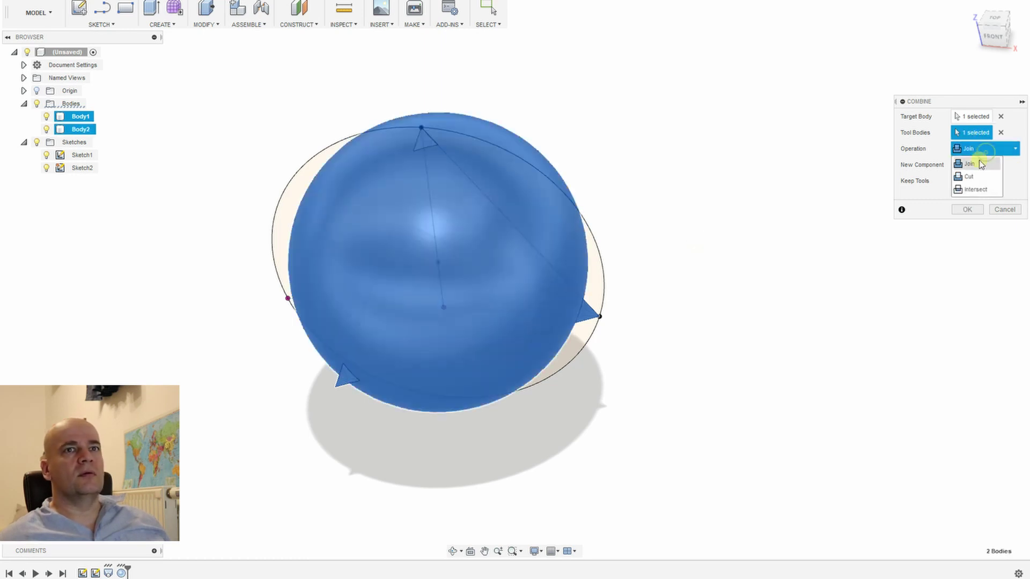
{"action": "left_click", "coordinate": [975, 190]}
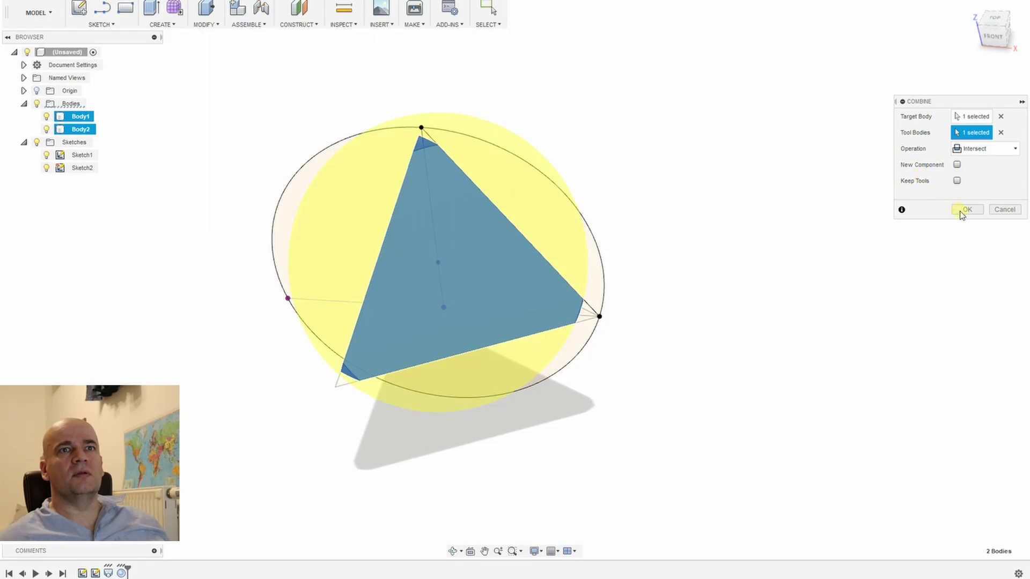
{"action": "left_click", "coordinate": [964, 210]}
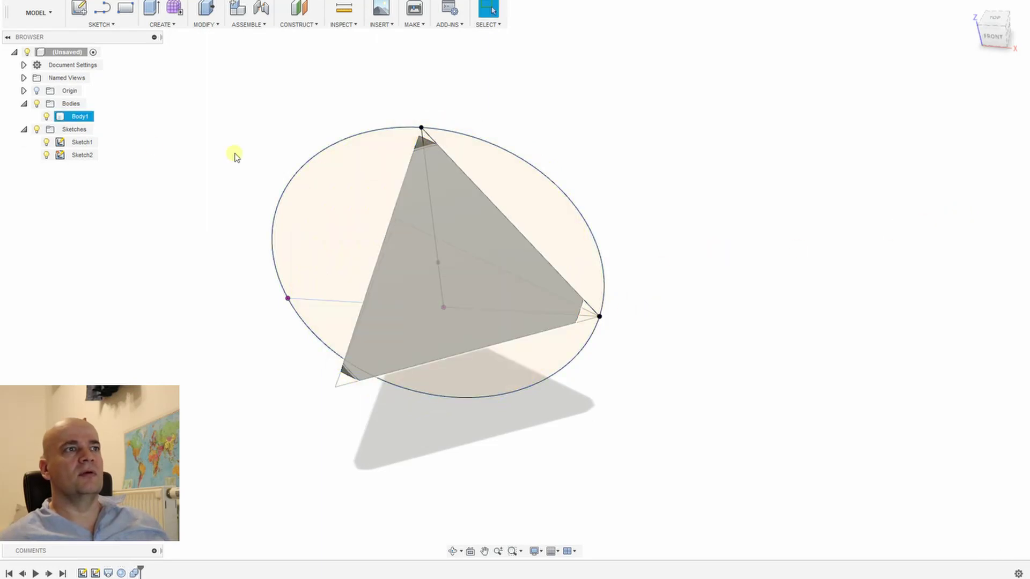
Step: Hide all sketches and examine the tetrahedron's trimmed corners from several sides
{"action": "left_click", "coordinate": [37, 130]}
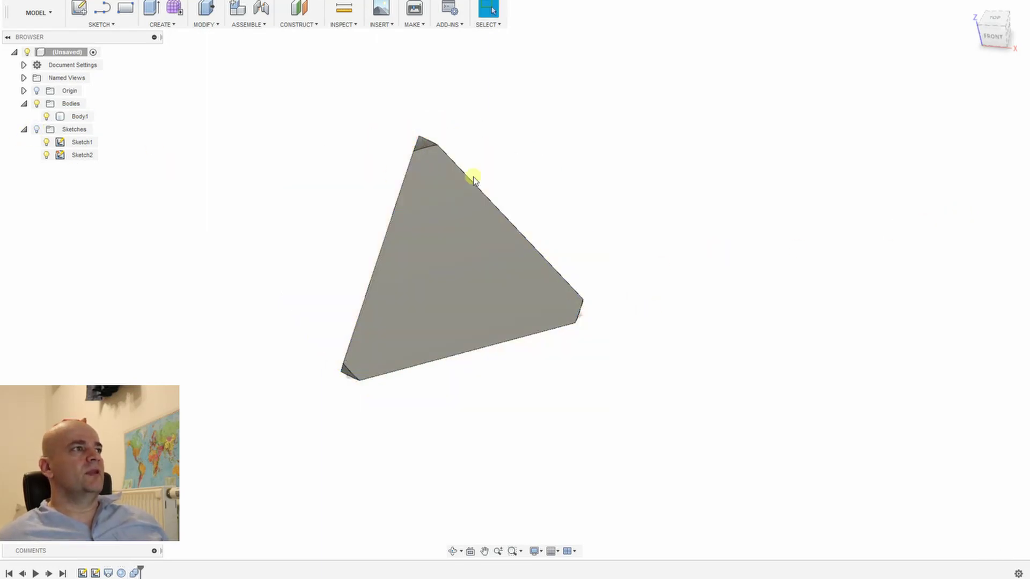
{"action": "middle_click_drag", "start_coordinate": [420, 138], "coordinate": [455, 165], "text": "shift"}
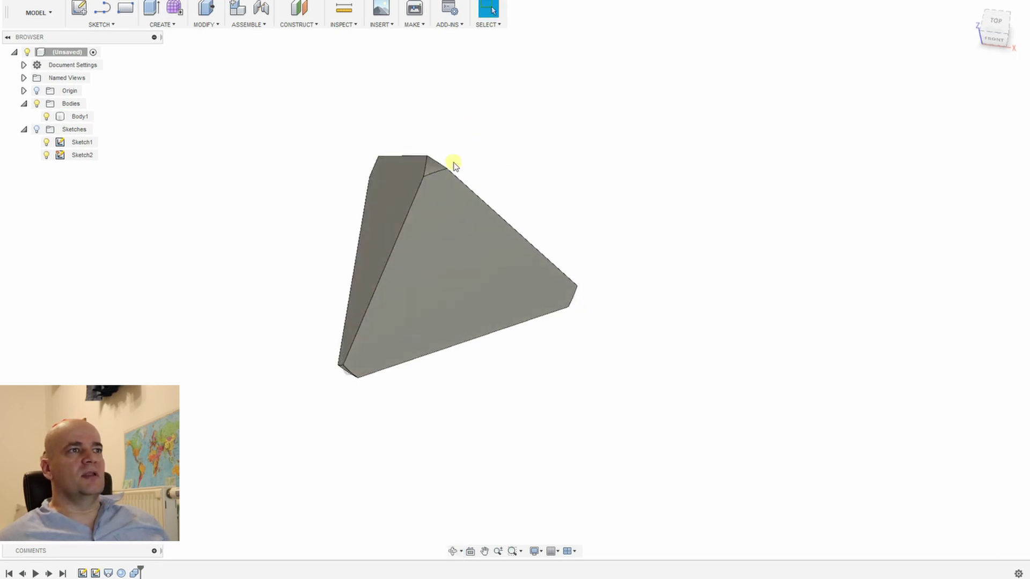
{"action": "middle_click_drag", "start_coordinate": [490, 397], "coordinate": [397, 319], "text": "shift"}
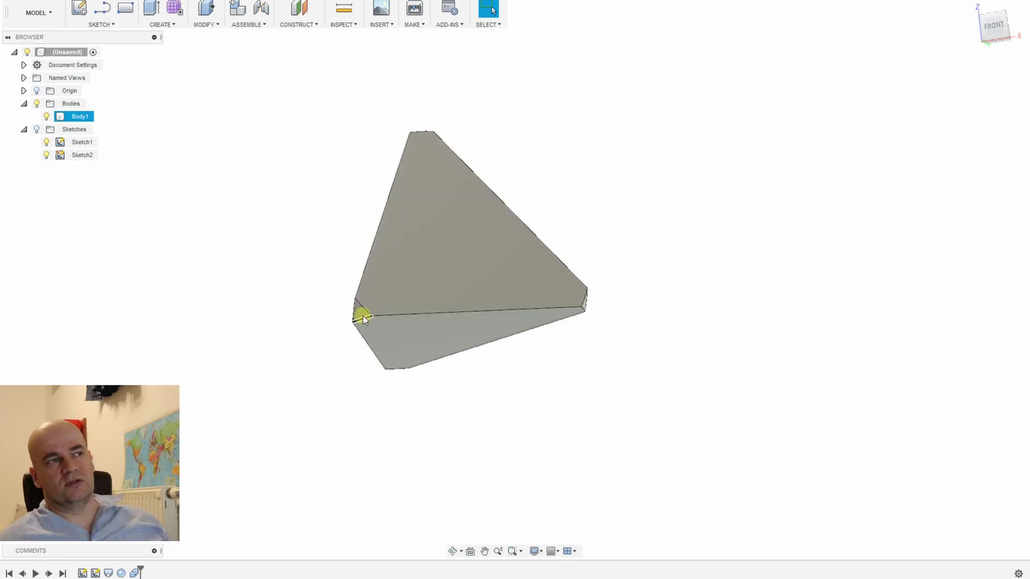
{"action": "middle_click_drag", "start_coordinate": [593, 192], "coordinate": [578, 223], "text": "shift"}
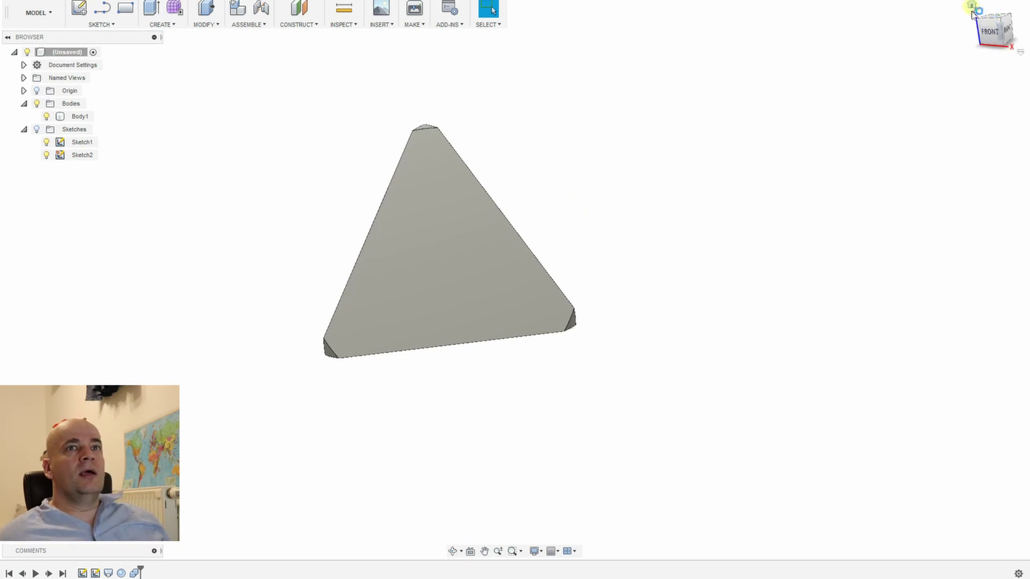
{"action": "left_click", "coordinate": [971, 9]}
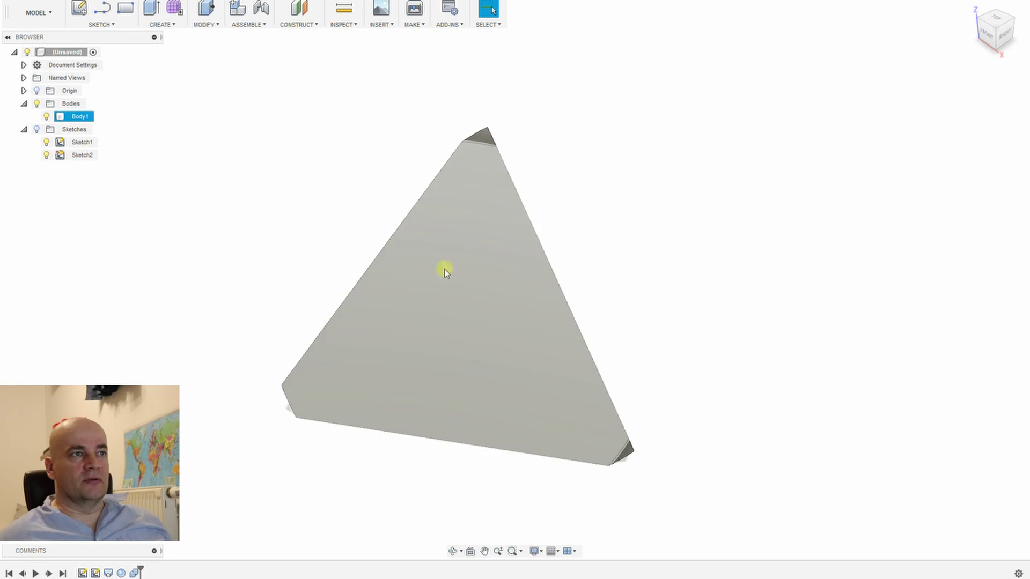
Step: Start a sketch on the tetrahedron's front face and place the text "1" near its lower edge
{"action": "left_click", "coordinate": [79, 15]}
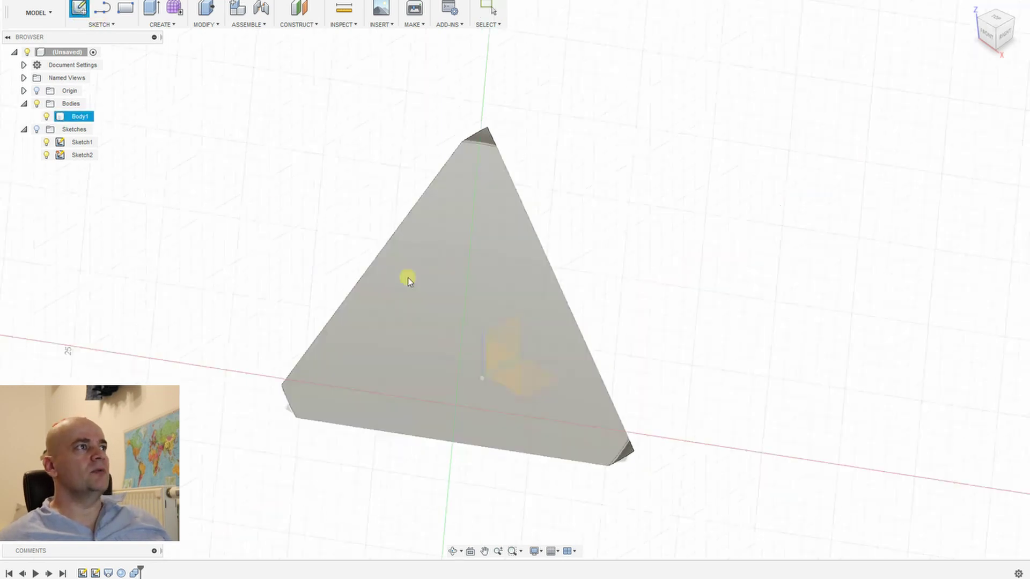
{"action": "left_click", "coordinate": [459, 264]}
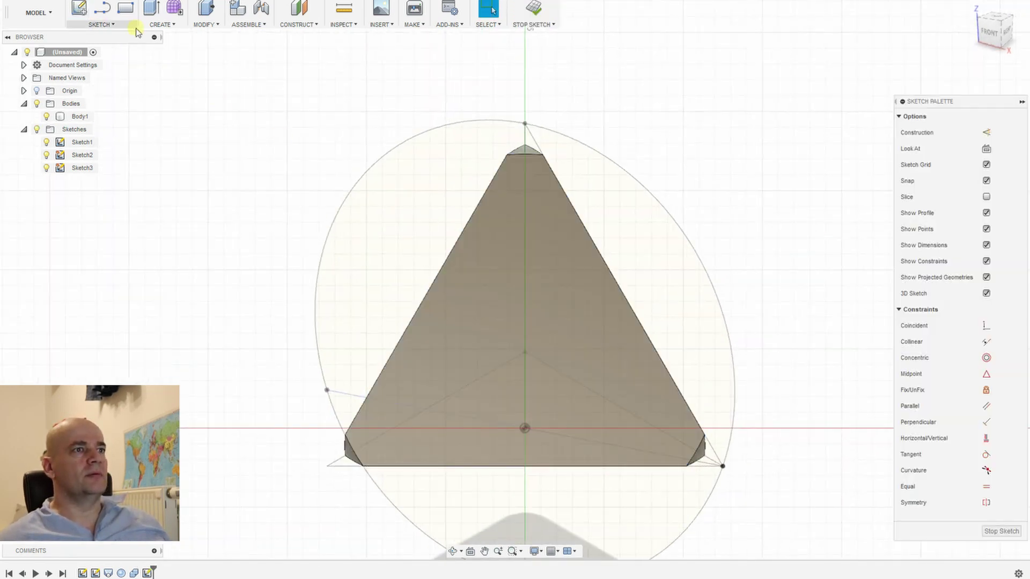
{"action": "left_click", "coordinate": [112, 24]}
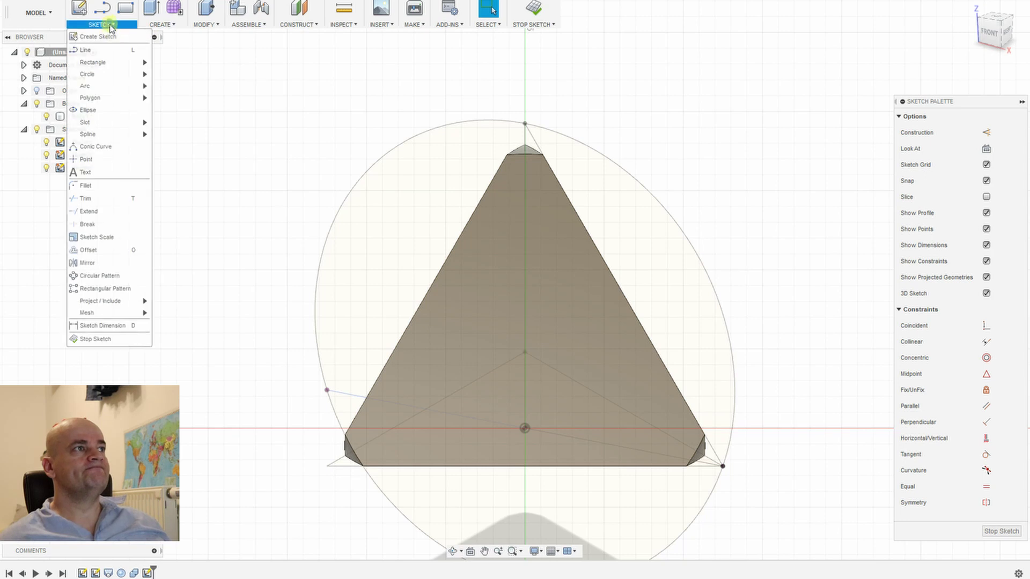
{"action": "left_click", "coordinate": [82, 178]}
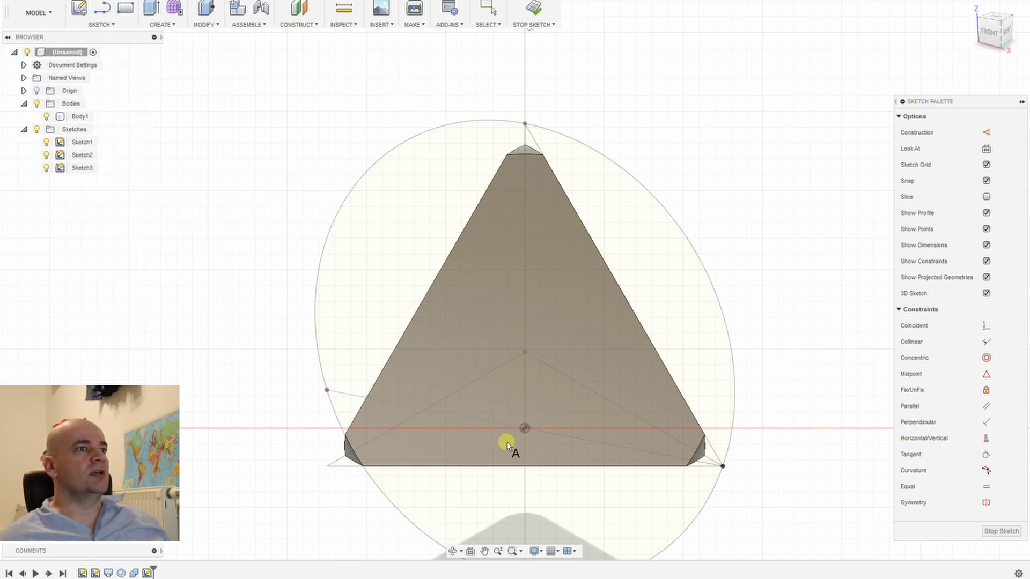
{"action": "left_click", "coordinate": [499, 430]}
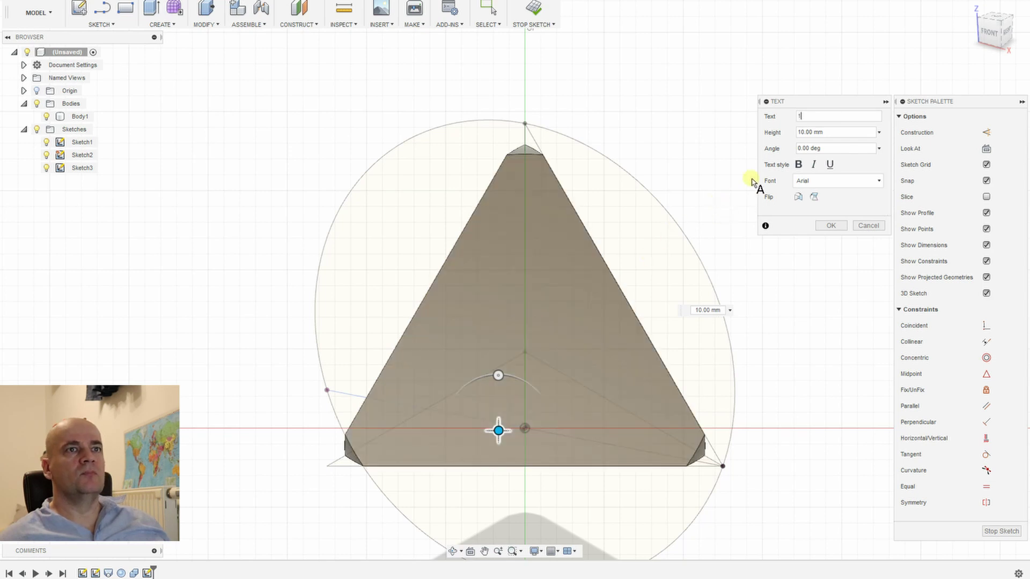
Step: Set the text to 7 mm height in Arial Black and center it just above the face's lower edge
{"action": "left_click", "coordinate": [879, 133]}
{"action": "left_click", "coordinate": [810, 160]}
{"action": "left_click", "coordinate": [878, 181]}
{"action": "left_click", "coordinate": [814, 242]}
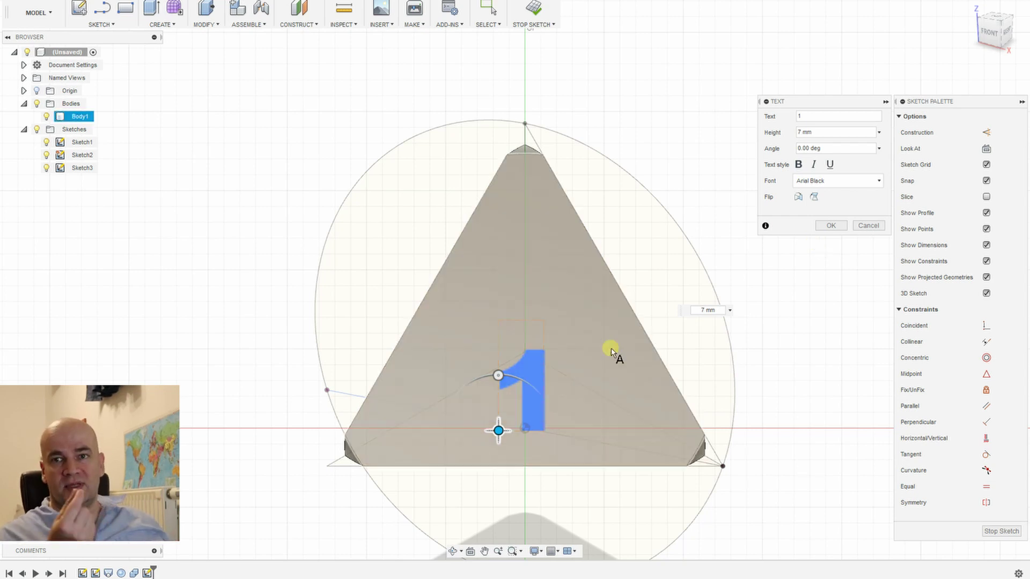
{"action": "left_click_drag", "start_coordinate": [498, 431], "coordinate": [489, 454]}
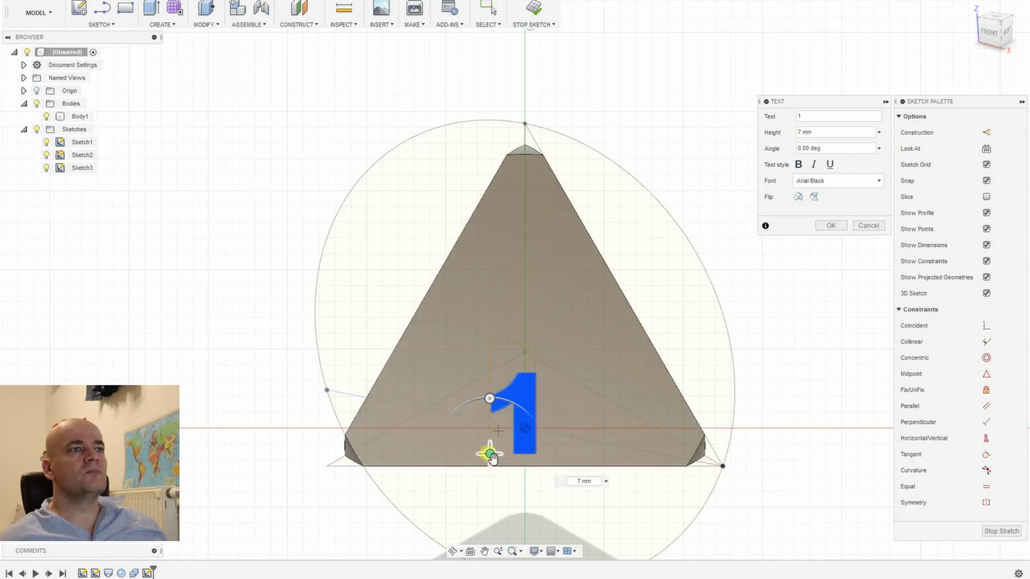
{"action": "left_click_drag", "start_coordinate": [494, 457], "coordinate": [492, 455]}
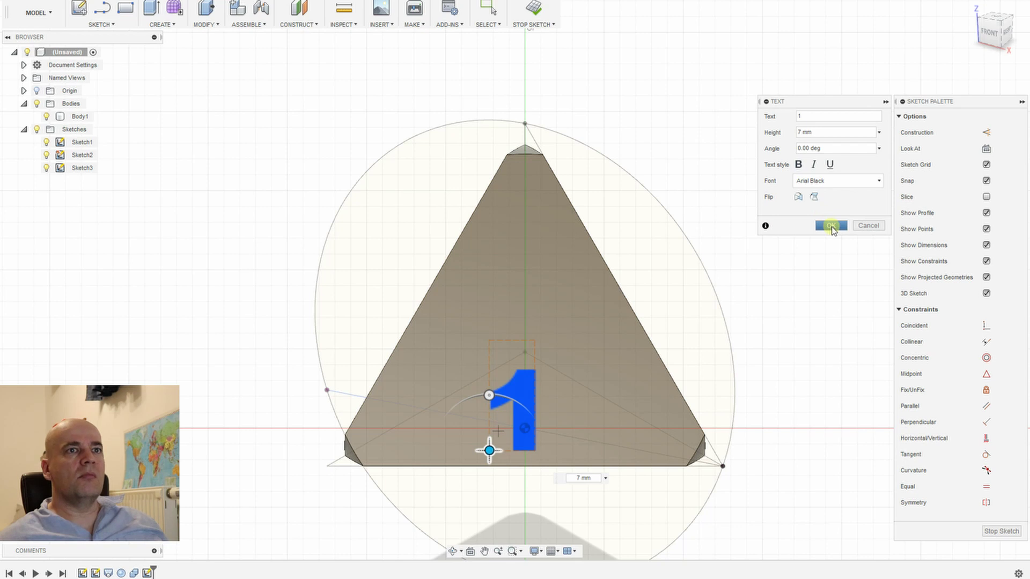
Step: Add the text "2" to the front face sketch in Arial Black with a height of 7 mm
{"action": "left_click", "coordinate": [830, 226]}
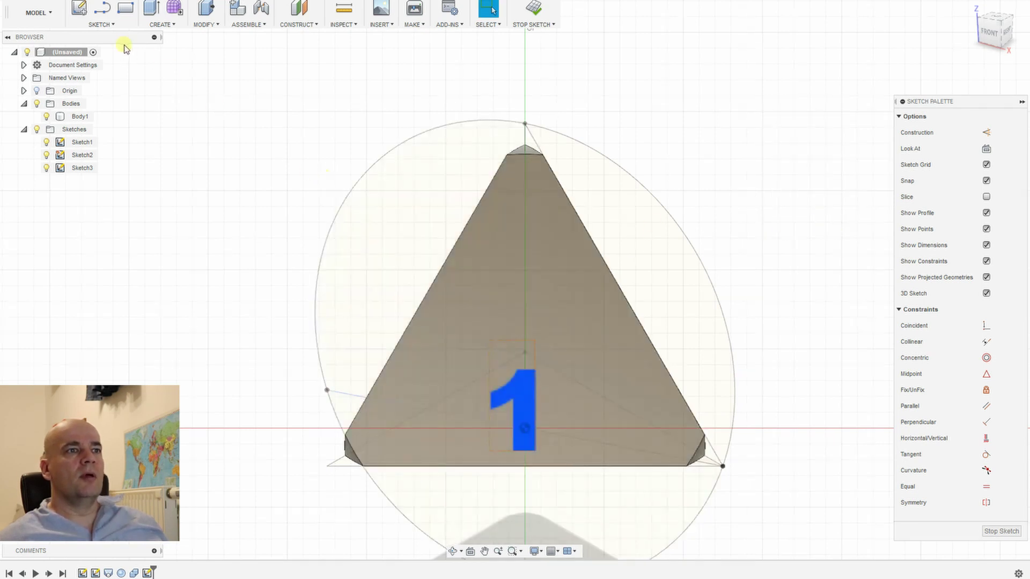
{"action": "left_click", "coordinate": [101, 24]}
{"action": "left_click", "coordinate": [80, 171]}
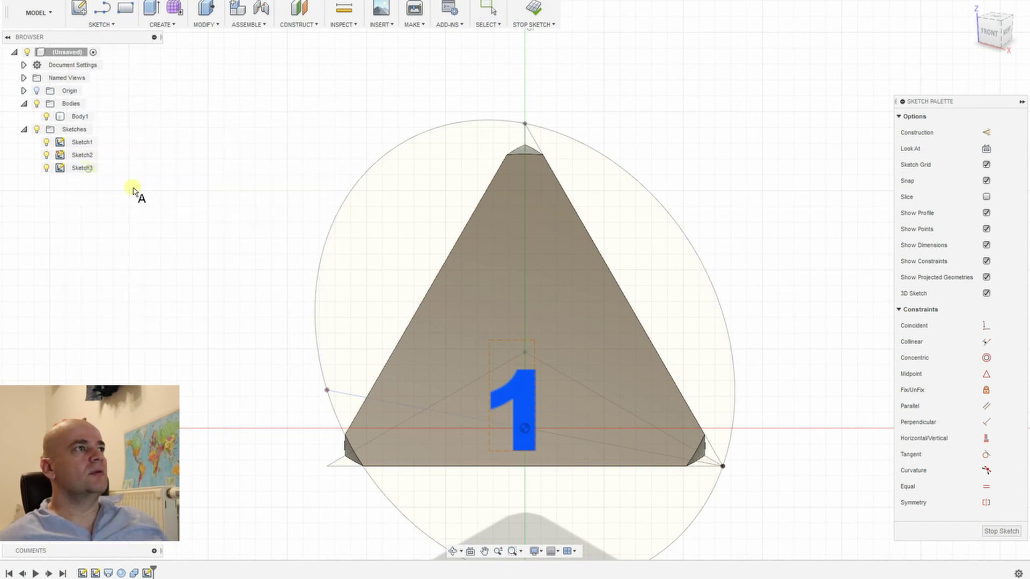
{"action": "left_click", "coordinate": [571, 323]}
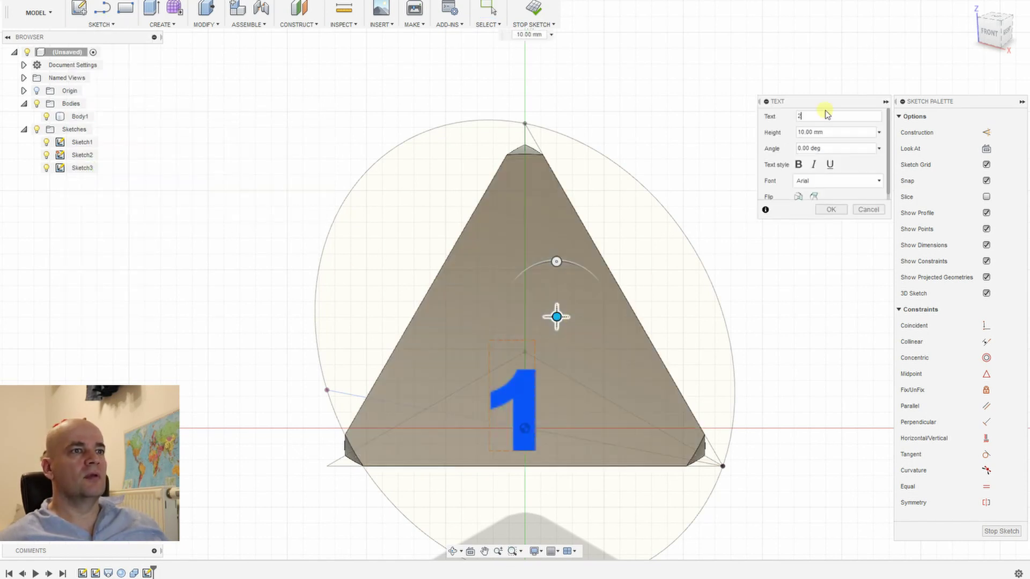
{"action": "type", "text": "2"}
{"action": "left_click", "coordinate": [879, 133]}
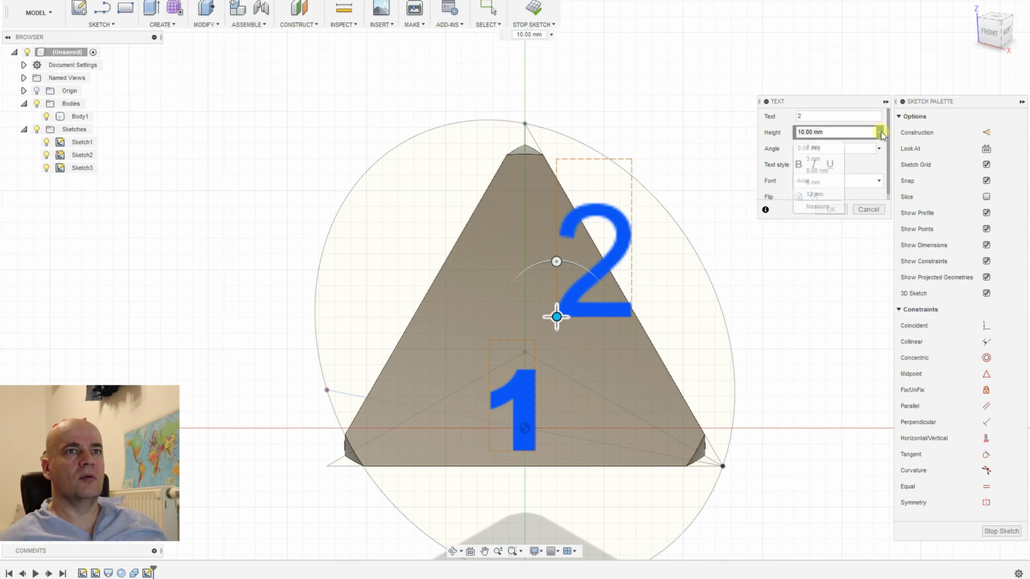
{"action": "left_click", "coordinate": [813, 147]}
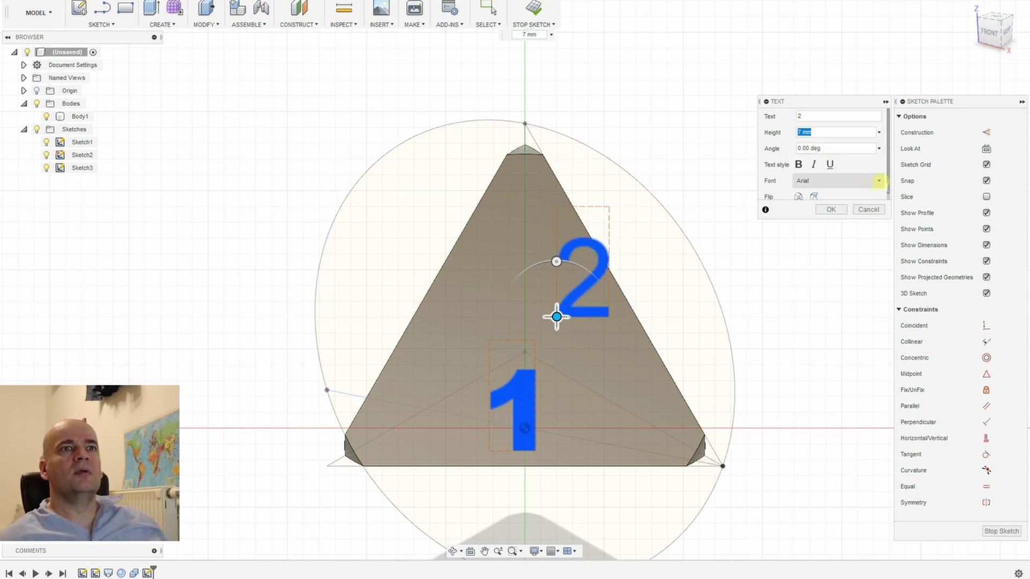
{"action": "left_click", "coordinate": [879, 181]}
{"action": "left_click", "coordinate": [816, 247]}
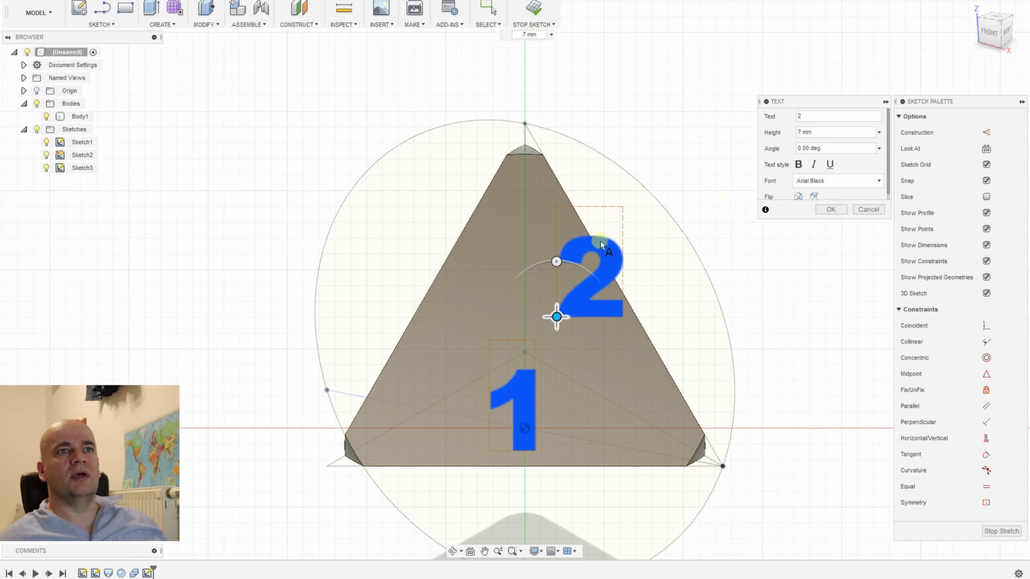
Step: Rotate the "2" by 120 degrees and place it along the front face's right edge
{"action": "left_click_drag", "start_coordinate": [557, 262], "coordinate": [465, 379]}
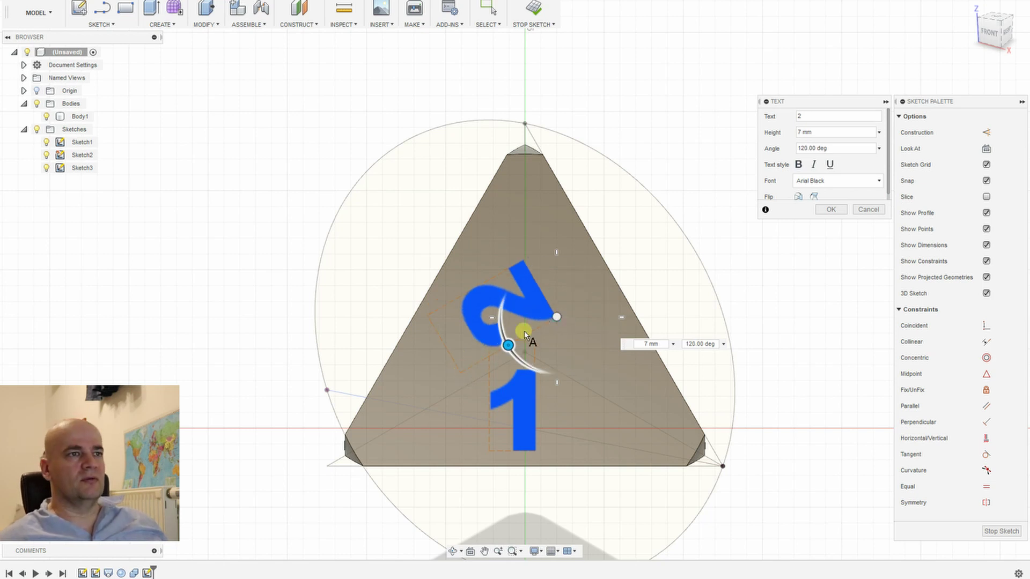
{"action": "left_click_drag", "start_coordinate": [555, 318], "coordinate": [624, 335]}
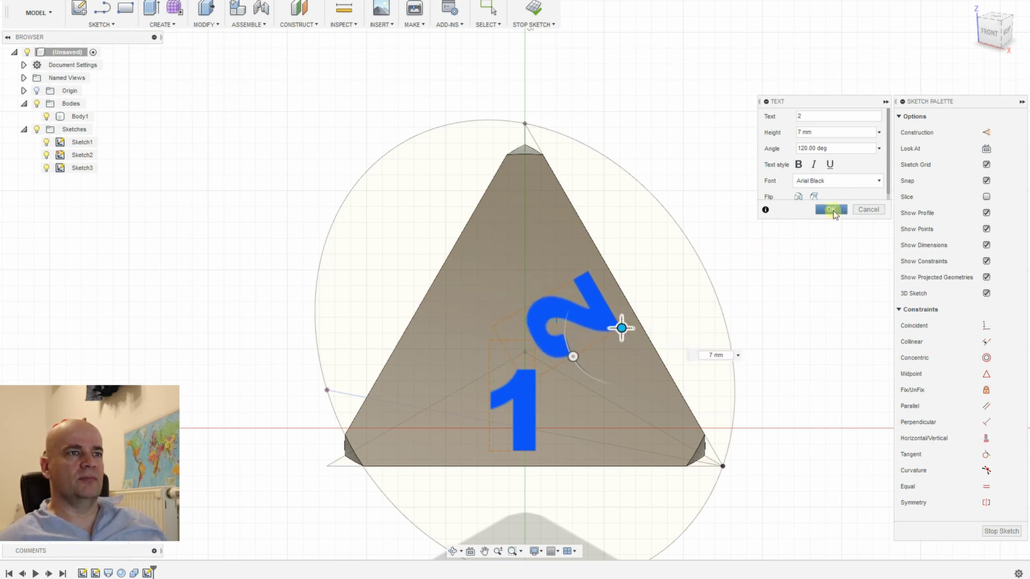
{"action": "left_click", "coordinate": [830, 210]}
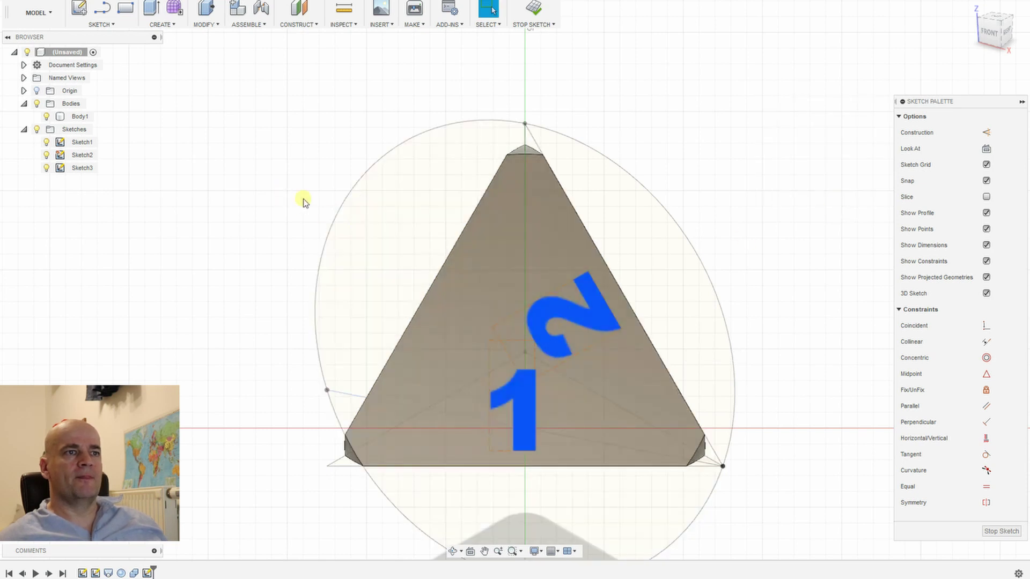
Step: Add the text "3" to the front face sketch in Arial Black with a height of 7 mm
{"action": "left_click", "coordinate": [102, 24]}
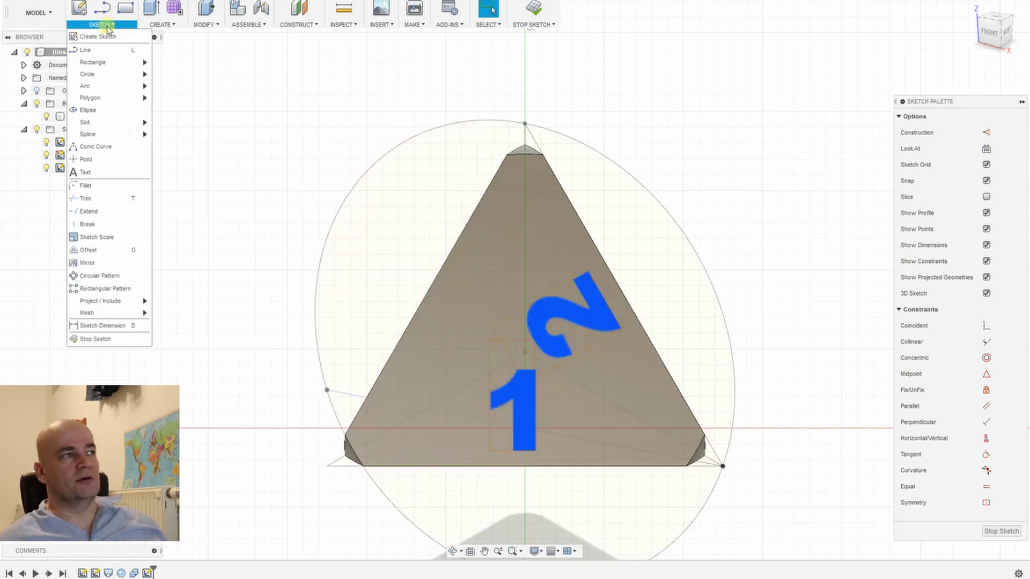
{"action": "left_click", "coordinate": [84, 173]}
{"action": "left_click", "coordinate": [458, 303]}
{"action": "type", "text": "3"}
{"action": "left_click", "coordinate": [811, 131]}
{"action": "left_click", "coordinate": [879, 132]}
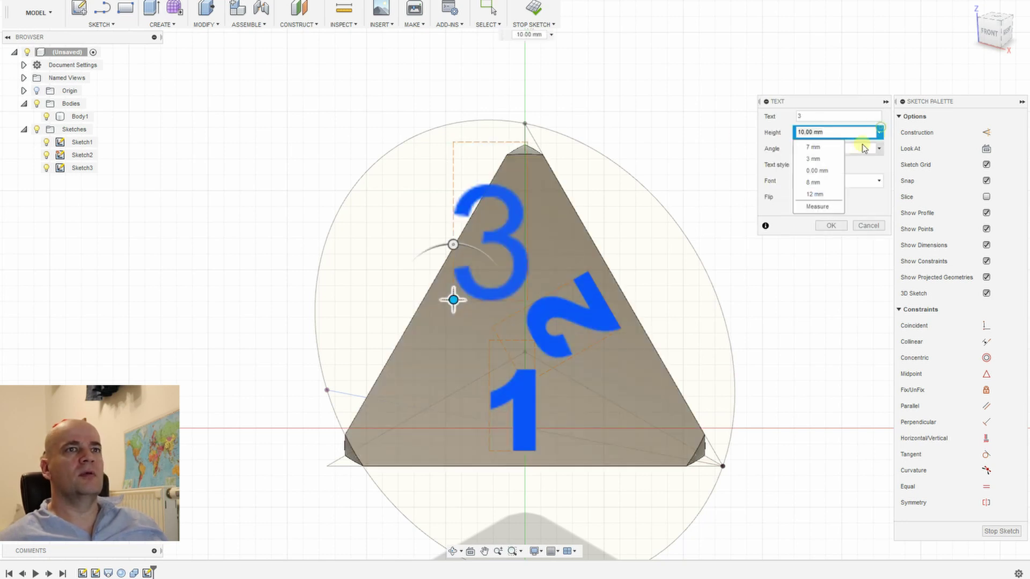
{"action": "left_click", "coordinate": [826, 147]}
{"action": "left_click", "coordinate": [836, 180]}
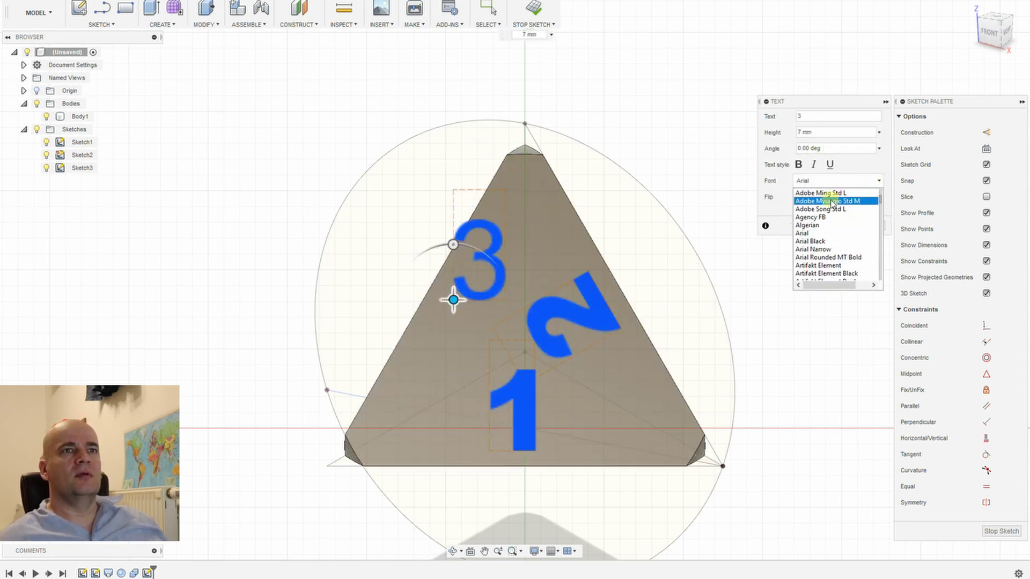
{"action": "left_click", "coordinate": [811, 241]}
Step: Rotate the "3" by -120 degrees, place it along the front face's left edge and finish the sketch
{"action": "left_click_drag", "start_coordinate": [455, 249], "coordinate": [539, 355]}
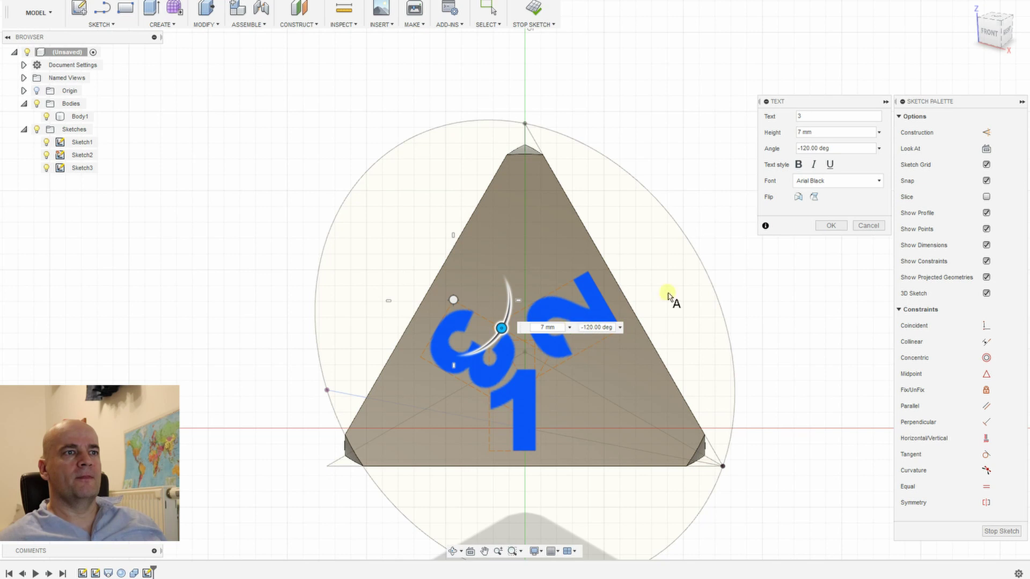
{"action": "left_click_drag", "start_coordinate": [454, 307], "coordinate": [456, 287]}
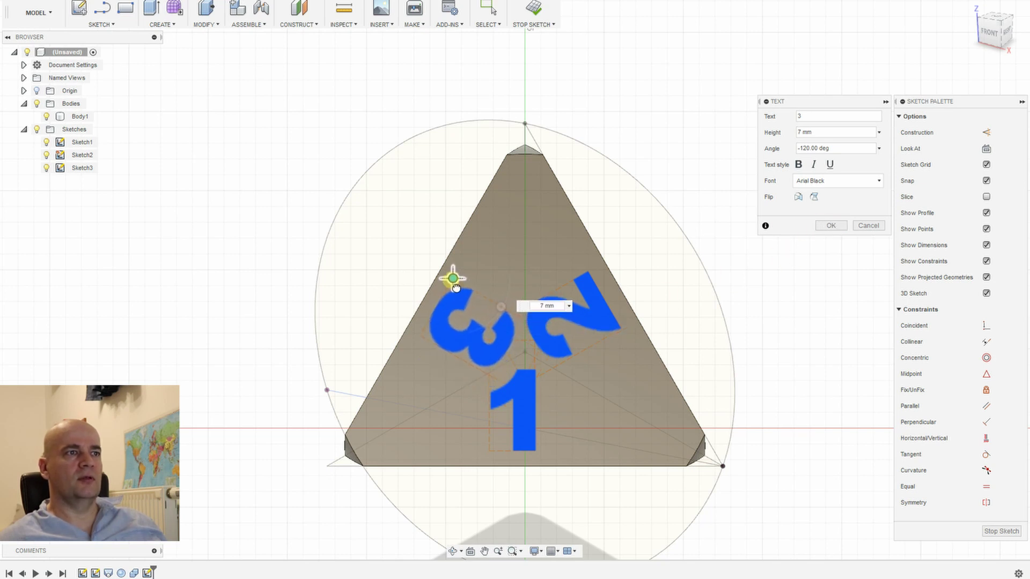
{"action": "left_click", "coordinate": [830, 226]}
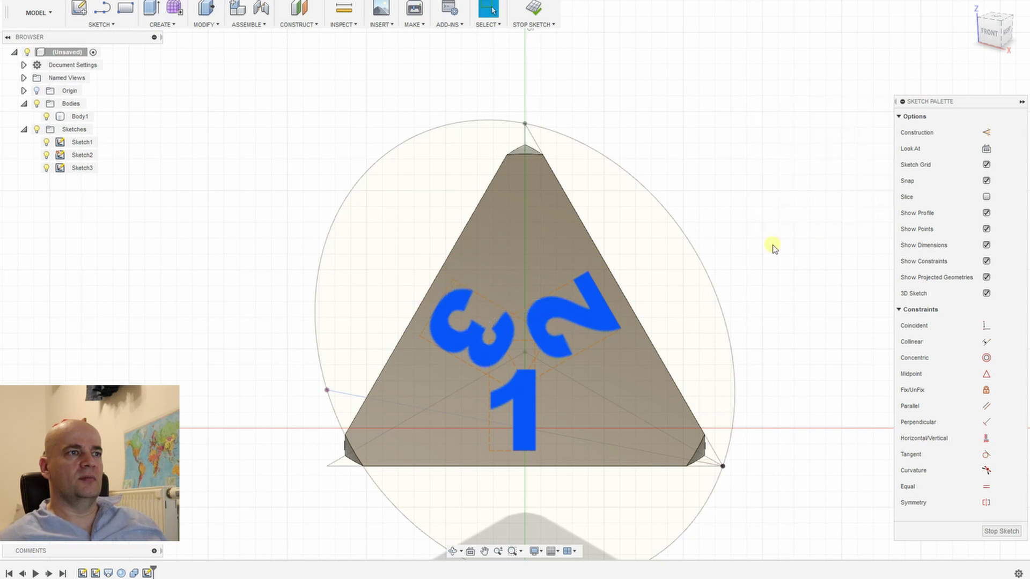
{"action": "left_click", "coordinate": [539, 16]}
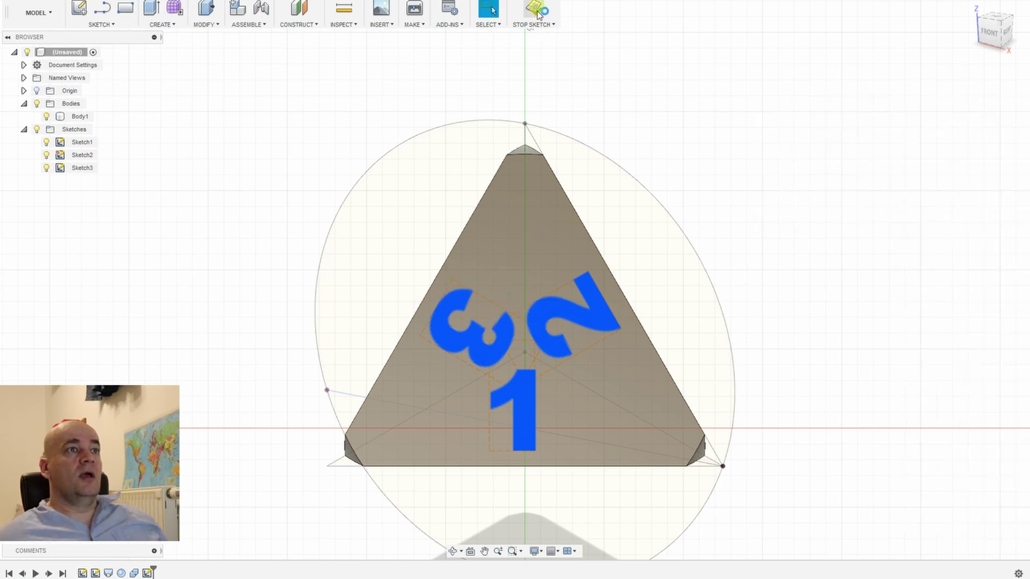
Step: Hide the body and show only the sketch containing the numbers
{"action": "left_click", "coordinate": [37, 104]}
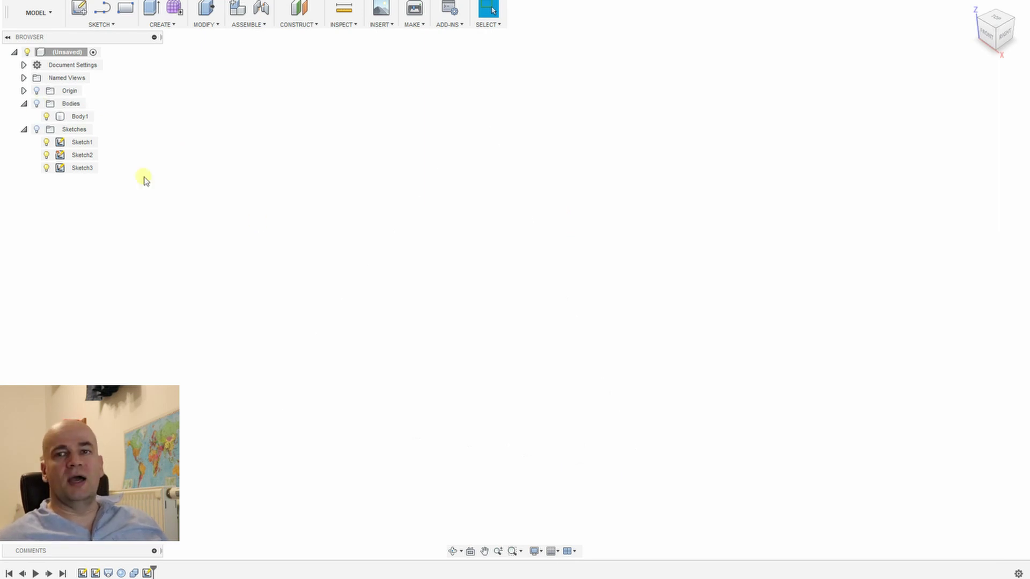
{"action": "left_click", "coordinate": [36, 129]}
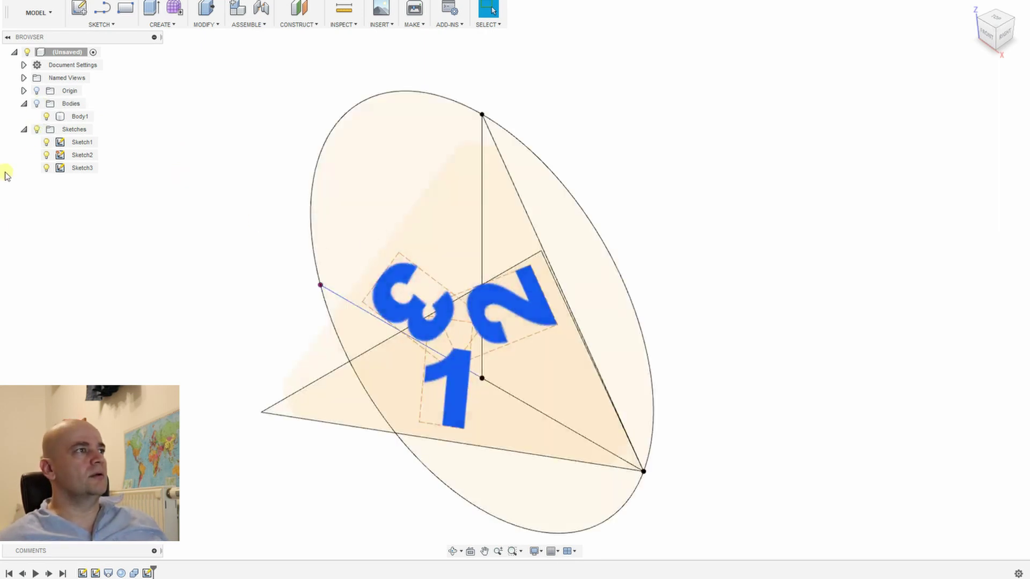
{"action": "left_click", "coordinate": [47, 155]}
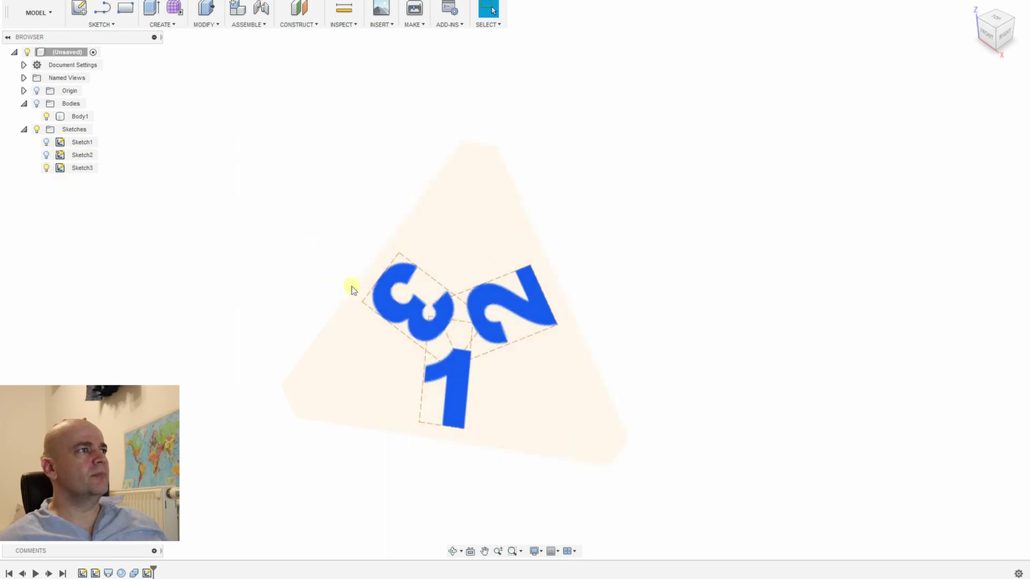
Step: Show the body again and extrude the digits 1, 2 and 3 by -0.4 mm as a cut into it
{"action": "left_click", "coordinate": [162, 25]}
{"action": "left_click", "coordinate": [161, 63]}
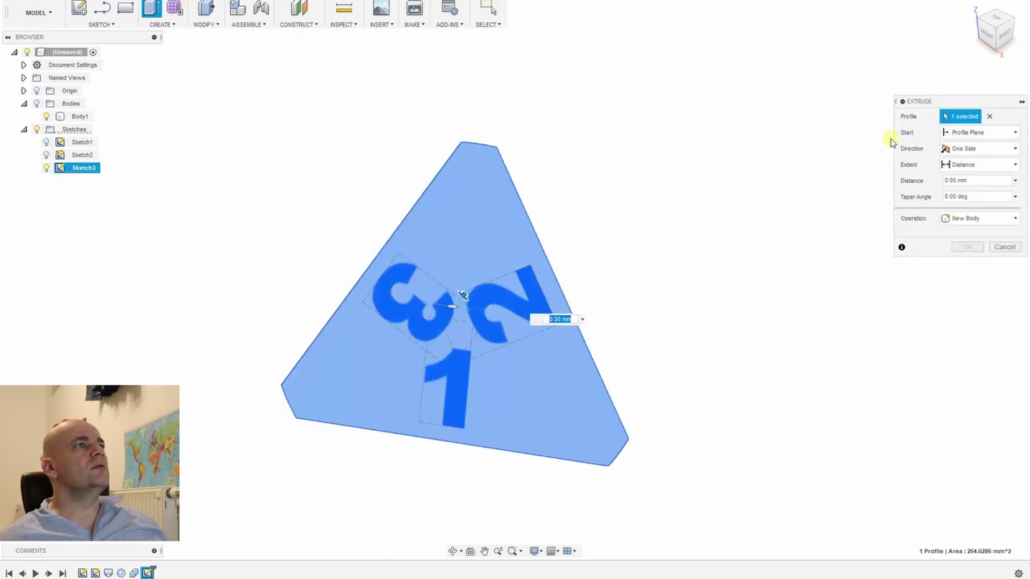
{"action": "left_click", "coordinate": [988, 118]}
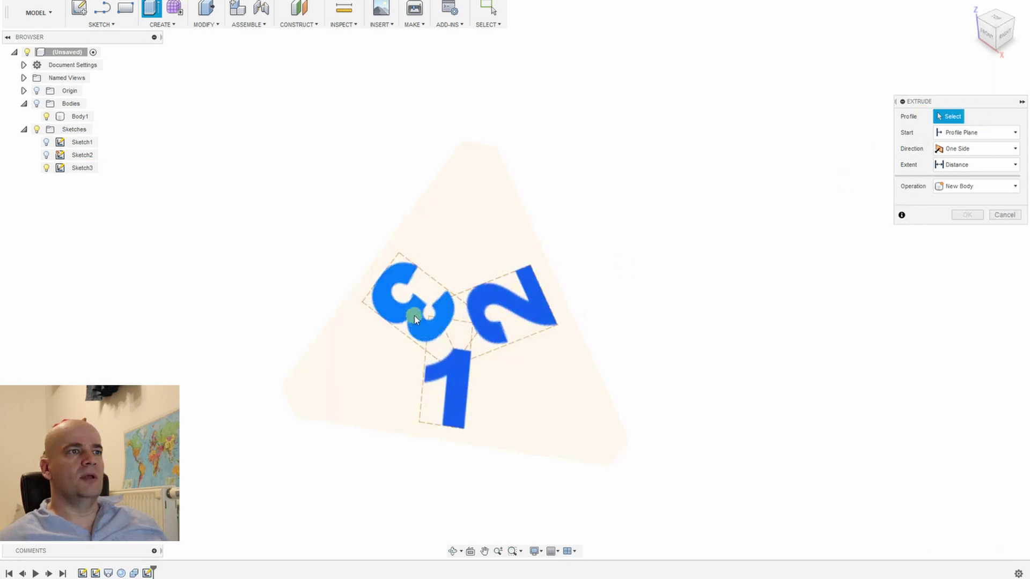
{"action": "left_click", "coordinate": [472, 318]}
{"action": "left_click", "coordinate": [495, 307]}
{"action": "left_click", "coordinate": [461, 384]}
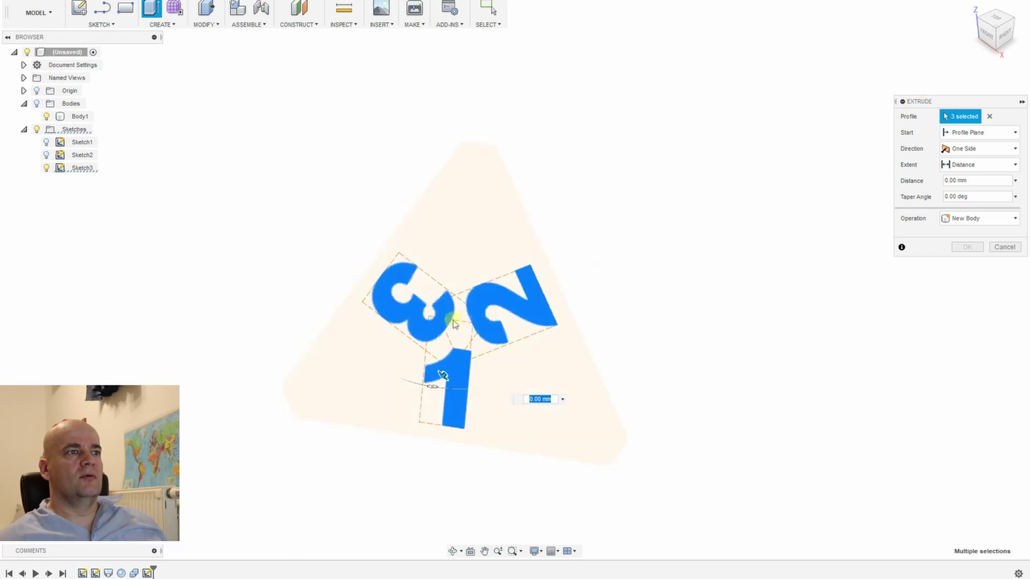
{"action": "mouse_move", "coordinate": [446, 380]}
{"action": "left_mouse_down"}
{"action": "mouse_move", "coordinate": [453, 370]}
{"action": "mouse_move", "coordinate": [457, 378]}
{"action": "left_mouse_up"}
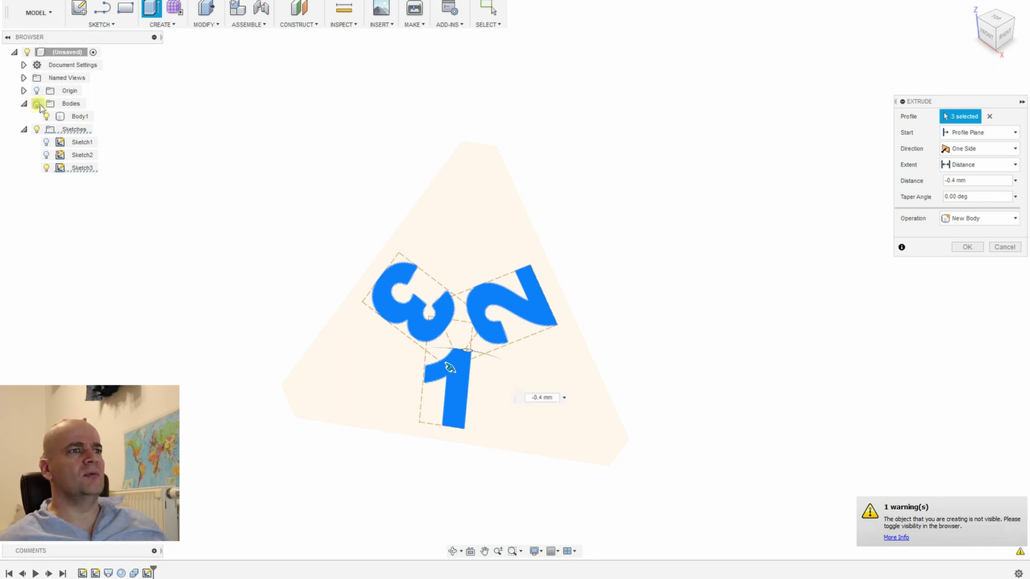
{"action": "left_click", "coordinate": [37, 105]}
{"action": "left_click", "coordinate": [981, 219]}
{"action": "left_click", "coordinate": [974, 235]}
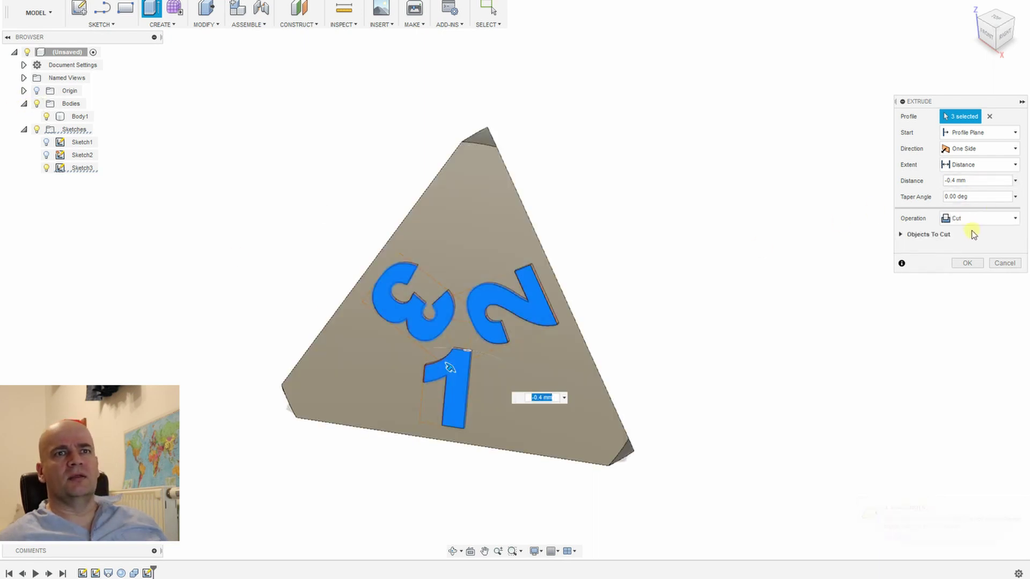
{"action": "left_click", "coordinate": [967, 262]}
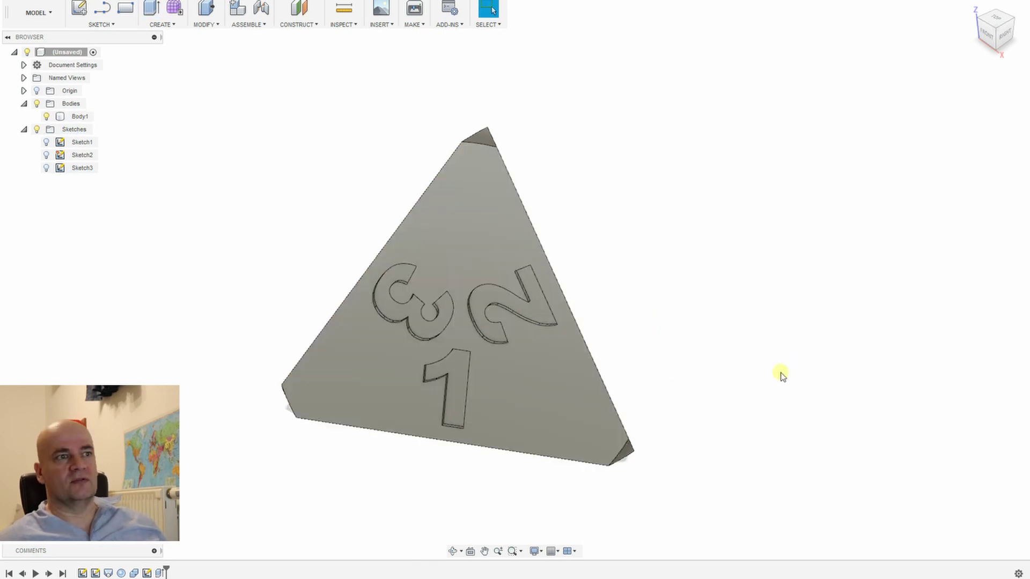
Step: Start a sketch on the blank face adjacent to the numbered one and place the text "1" near its lower edge
{"action": "middle_click_drag", "start_coordinate": [765, 380], "coordinate": [690, 374], "text": "shift"}
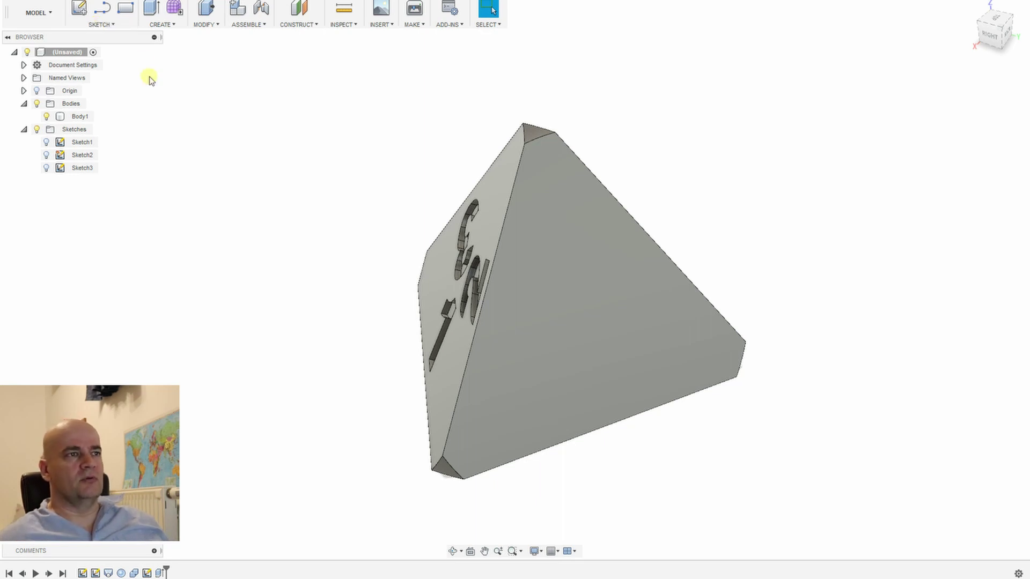
{"action": "left_click", "coordinate": [438, 298]}
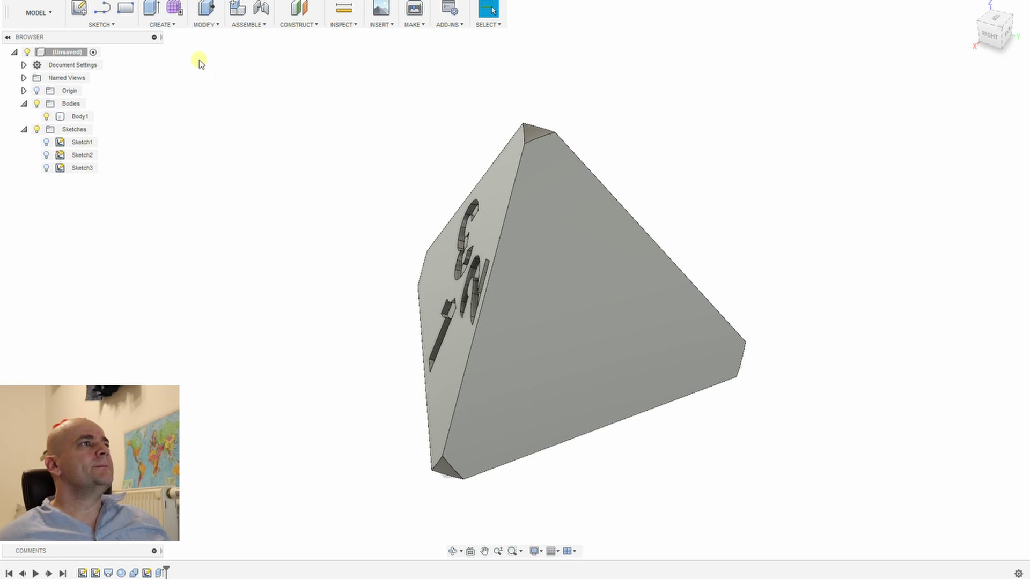
{"action": "left_click", "coordinate": [100, 26]}
{"action": "left_click", "coordinate": [96, 37]}
{"action": "left_click", "coordinate": [607, 319]}
{"action": "left_click", "coordinate": [107, 25]}
{"action": "left_click", "coordinate": [87, 173]}
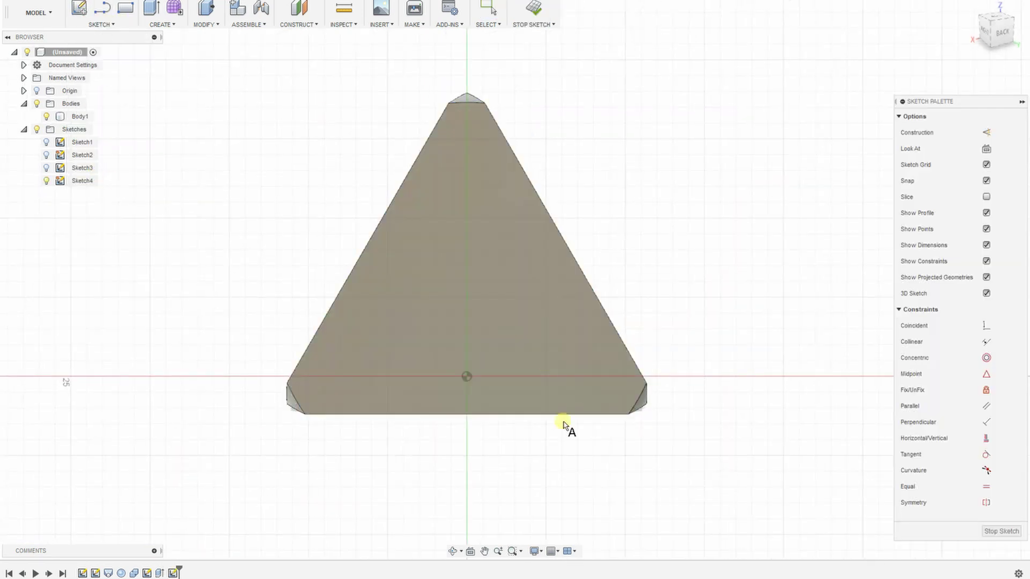
{"action": "left_click", "coordinate": [435, 376]}
{"action": "type", "text": "1"}
Step: Set the new "1" to 7 mm height in Arial Black and center it just above the second face's lower edge
{"action": "left_click", "coordinate": [879, 133]}
{"action": "left_click", "coordinate": [816, 157]}
{"action": "left_click", "coordinate": [875, 181]}
{"action": "left_click", "coordinate": [810, 240]}
{"action": "left_click_drag", "start_coordinate": [481, 352], "coordinate": [433, 405]}
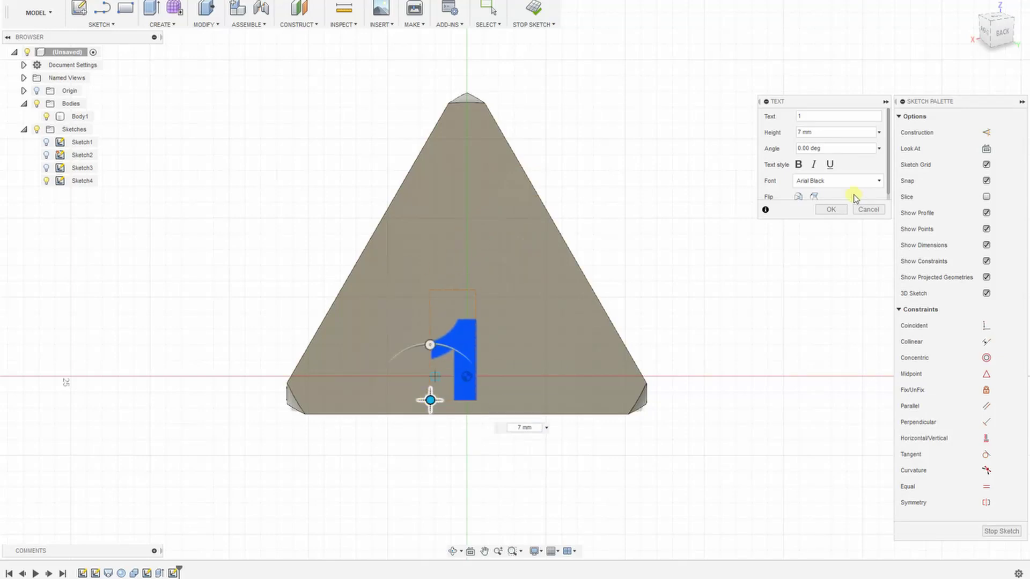
{"action": "left_click", "coordinate": [831, 209]}
Step: Add the text "3" in Arial Black above the "1" on the second face
{"action": "left_click", "coordinate": [100, 25]}
{"action": "left_click", "coordinate": [87, 172]}
{"action": "middle_click_drag", "start_coordinate": [343, 242], "coordinate": [515, 223], "text": "shift"}
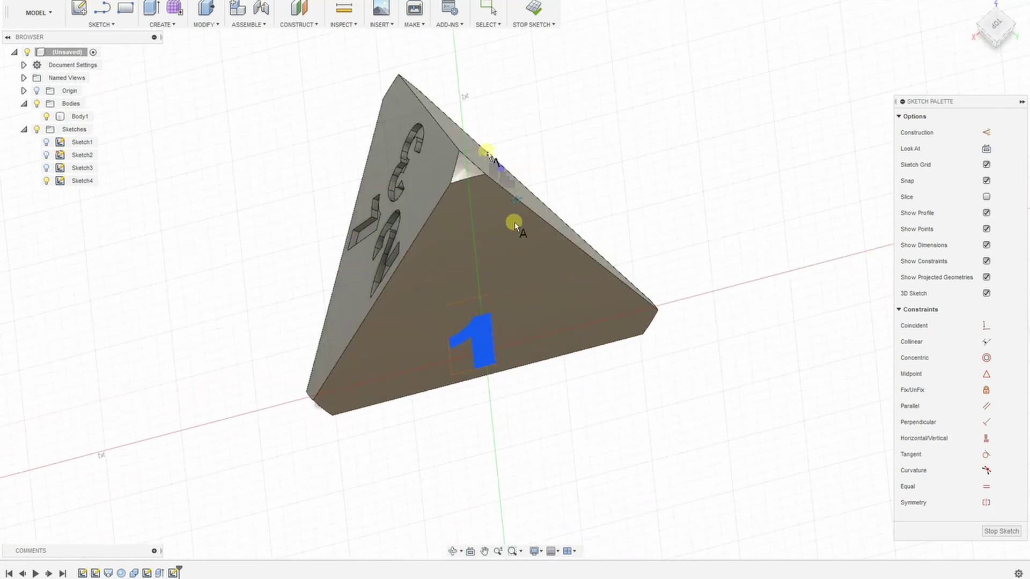
{"action": "left_click", "coordinate": [524, 268]}
{"action": "type", "text": "3"}
{"action": "key", "text": "Tab"}
{"action": "left_click", "coordinate": [815, 181]}
{"action": "left_click", "coordinate": [814, 241]}
Step: Rotate the "3" on the second face so that its base runs along the right edge
{"action": "left_click_drag", "start_coordinate": [520, 234], "coordinate": [466, 317]}
{"action": "left_click", "coordinate": [830, 224]}
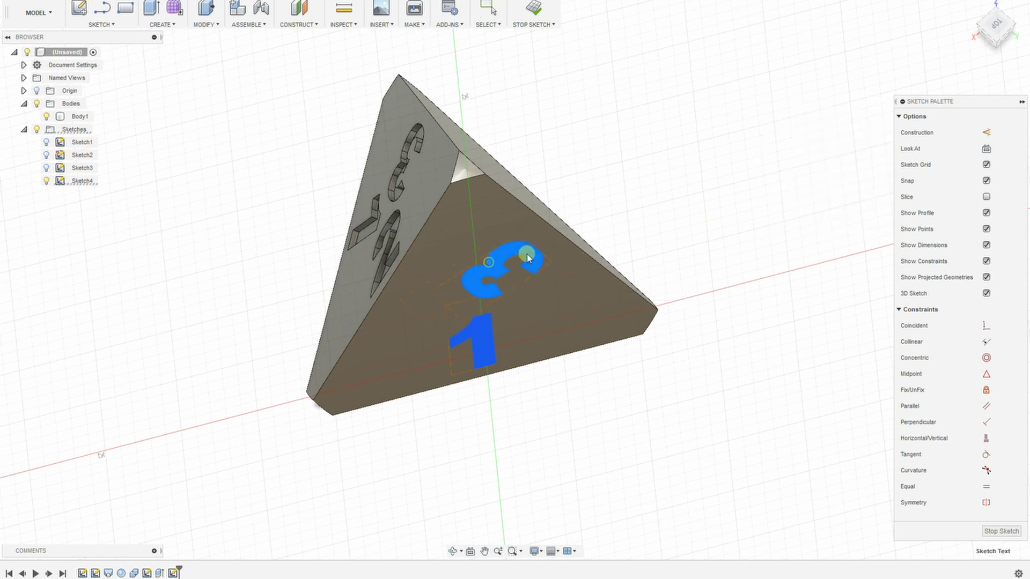
{"action": "left_click", "coordinate": [538, 257]}
Step: Add the text "4" to the second face sketch in Arial Black with a height of 7 mm
{"action": "left_click", "coordinate": [109, 25]}
{"action": "left_click", "coordinate": [96, 172]}
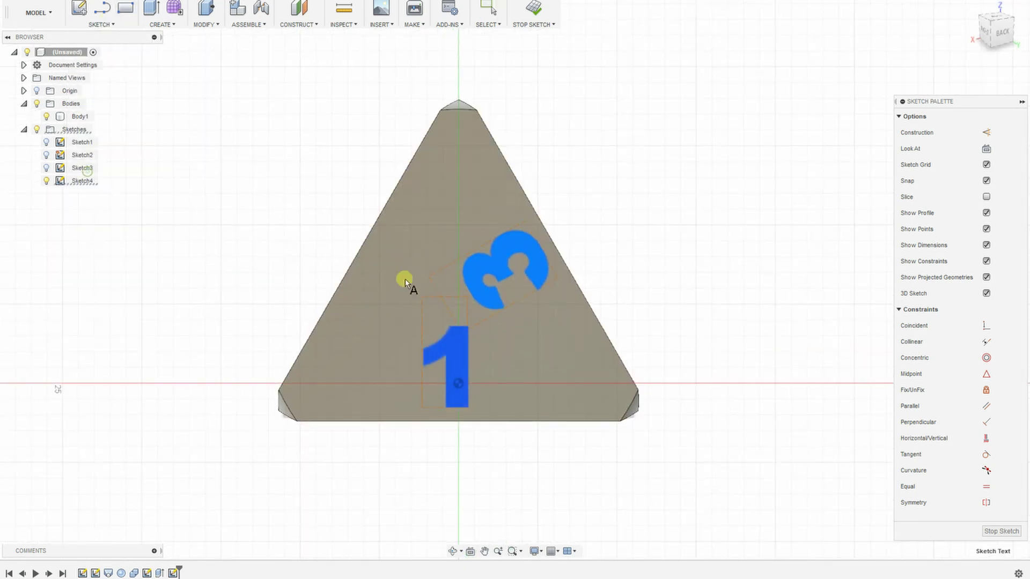
{"action": "left_click", "coordinate": [382, 268]}
{"action": "type", "text": "4"}
{"action": "left_click", "coordinate": [879, 132]}
{"action": "left_click", "coordinate": [814, 152]}
{"action": "left_click", "coordinate": [879, 181]}
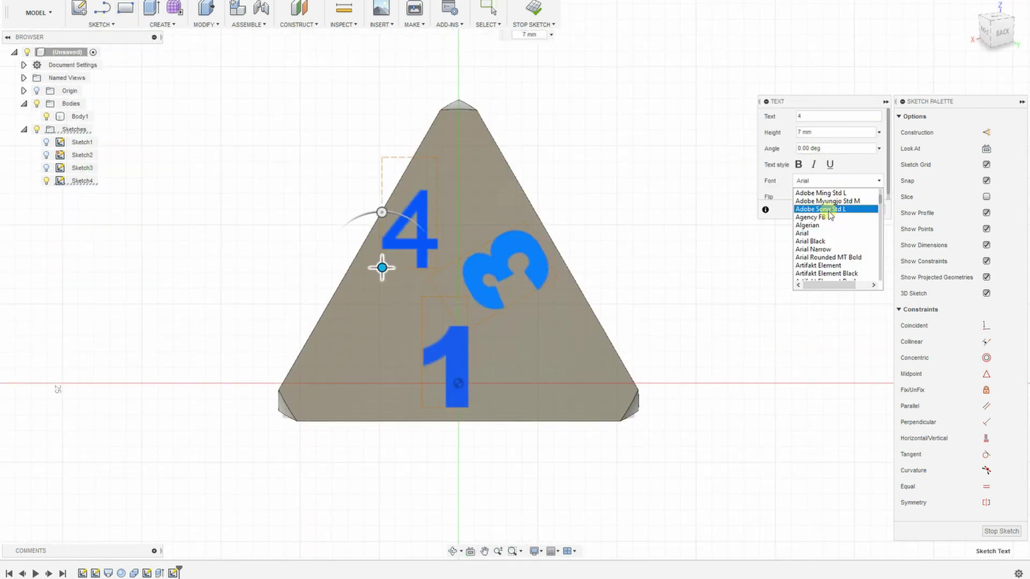
Step: Rotate the "4" by -120 degrees and place it along the second face's left edge
{"action": "left_click_drag", "start_coordinate": [381, 213], "coordinate": [429, 297]}
{"action": "left_click_drag", "start_coordinate": [382, 268], "coordinate": [391, 230]}
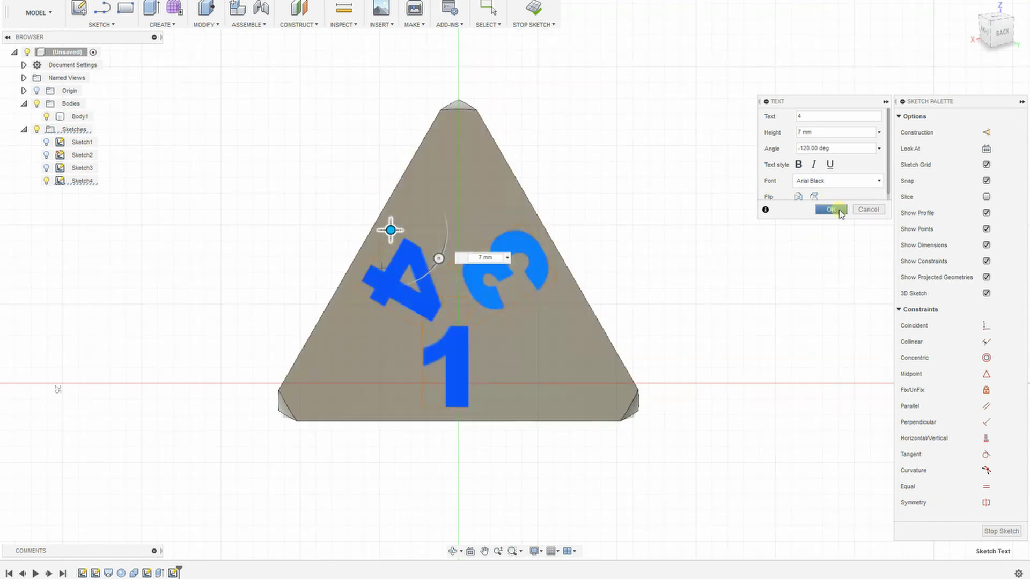
{"action": "left_click", "coordinate": [830, 209]}
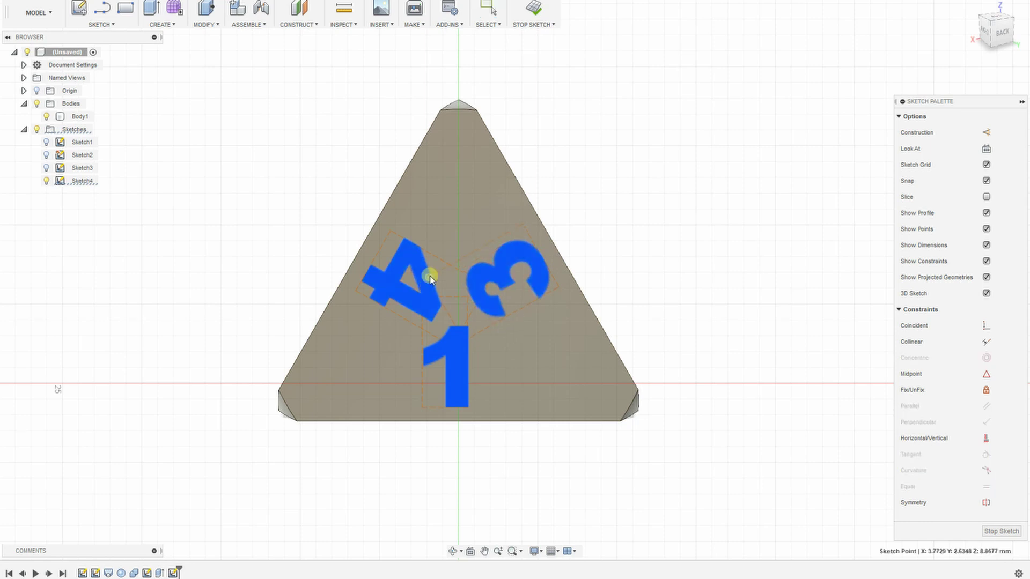
Step: Undo the last move of the "4" and cut the second face's three numbers 0.4 mm deep into the die
{"action": "key", "text": "ctrl+z"}
{"action": "left_click", "coordinate": [530, 16]}
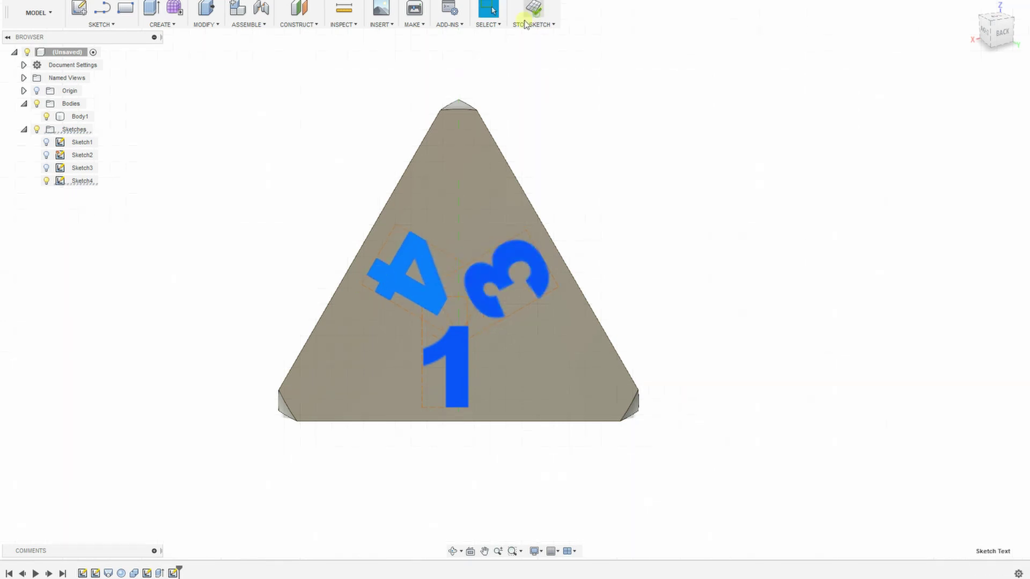
{"action": "key", "text": "e"}
{"action": "left_click", "coordinate": [541, 226]}
{"action": "left_click", "coordinate": [425, 268]}
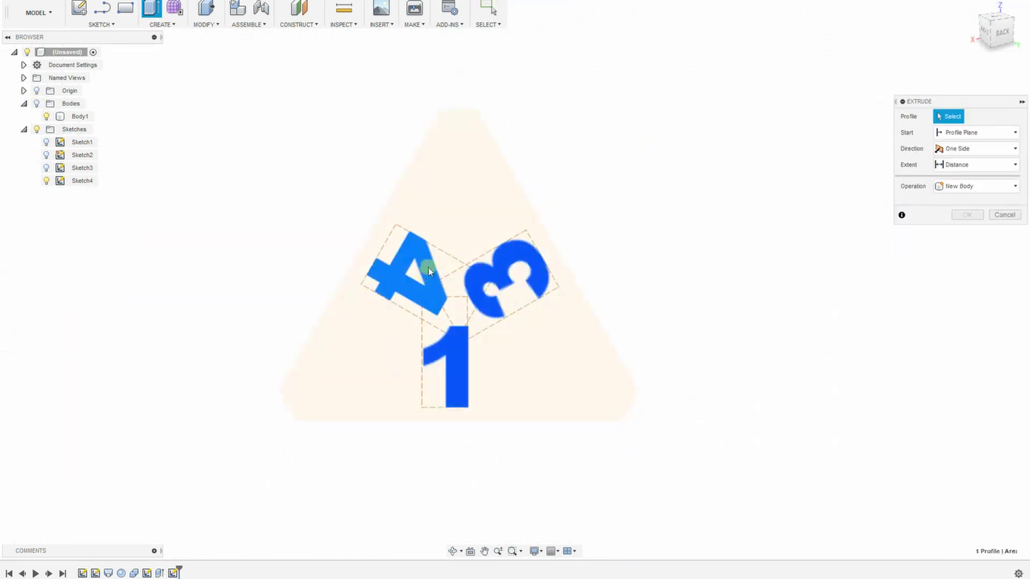
{"action": "left_click", "coordinate": [510, 279]}
{"action": "left_click", "coordinate": [456, 356]}
{"action": "type", "text": "-0.4"}
{"action": "left_click", "coordinate": [36, 104]}
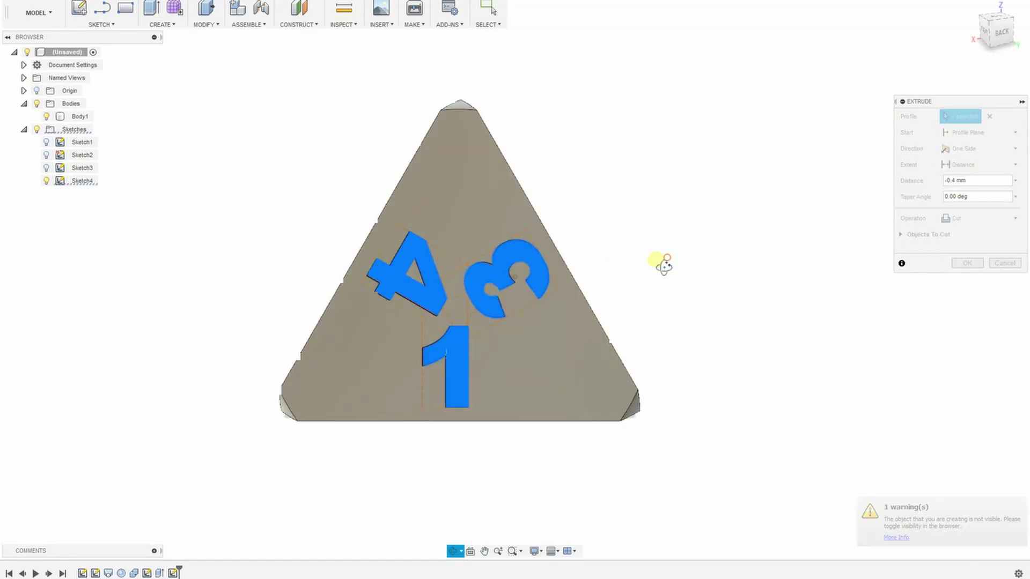
{"action": "middle_click_drag", "start_coordinate": [659, 260], "coordinate": [630, 262], "text": "shift"}
{"action": "left_click", "coordinate": [967, 264]}
Step: Start a sketch on the blank third face and add the text "1" with a height of 7 mm
{"action": "mouse_move", "coordinate": [387, 152]}
{"action": "middle_mouse_down", "text": "shift"}
{"action": "mouse_move", "coordinate": [468, 208]}
{"action": "mouse_move", "coordinate": [688, 288]}
{"action": "middle_mouse_up", "text": "shift"}
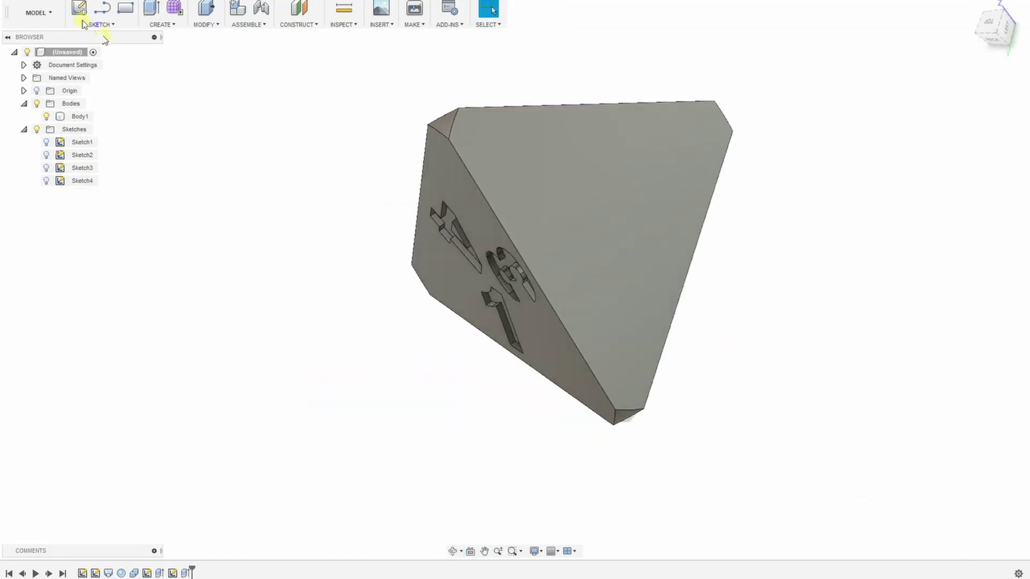
{"action": "left_click", "coordinate": [81, 13]}
{"action": "left_click", "coordinate": [596, 284]}
{"action": "left_click", "coordinate": [99, 24]}
{"action": "left_click", "coordinate": [86, 171]}
{"action": "left_click", "coordinate": [476, 340]}
{"action": "type", "text": "1"}
{"action": "left_click_drag", "start_coordinate": [874, 133], "coordinate": [797, 135]}
{"action": "type", "text": "7"}
Step: Set the third face's "1" to Arial Black and move it down to the middle of the lower edge
{"action": "left_click", "coordinate": [814, 181]}
{"action": "left_click", "coordinate": [813, 205]}
{"action": "left_click_drag", "start_coordinate": [476, 340], "coordinate": [476, 377]}
{"action": "mouse_move", "coordinate": [334, 265]}
{"action": "middle_mouse_down", "text": "shift"}
{"action": "mouse_move", "coordinate": [359, 256]}
{"action": "mouse_move", "coordinate": [337, 255]}
{"action": "middle_mouse_up", "text": "shift"}
{"action": "key", "text": "Return"}
Step: Add the text "2" in 7 mm Arial Black, rotated -120 degrees, along the third face's left edge
{"action": "middle_click_drag", "start_coordinate": [592, 85], "coordinate": [692, 187], "text": "shift"}
{"action": "left_click", "coordinate": [88, 170]}
{"action": "left_click", "coordinate": [437, 250]}
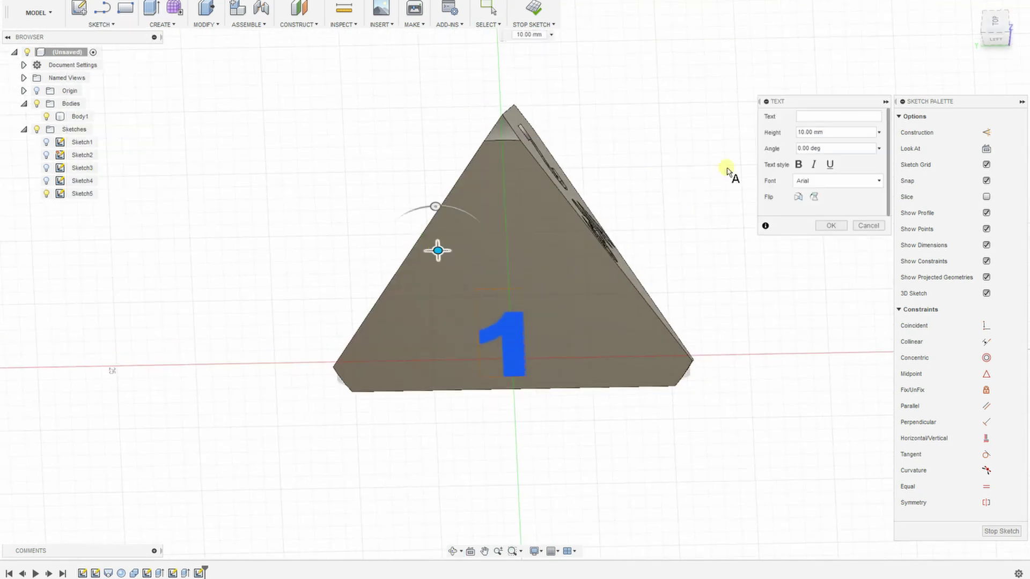
{"action": "type", "text": "2"}
{"action": "left_click", "coordinate": [878, 132]}
{"action": "left_click", "coordinate": [827, 168]}
{"action": "left_click_drag", "start_coordinate": [436, 207], "coordinate": [494, 277]}
{"action": "left_click", "coordinate": [820, 182]}
{"action": "left_click", "coordinate": [816, 241]}
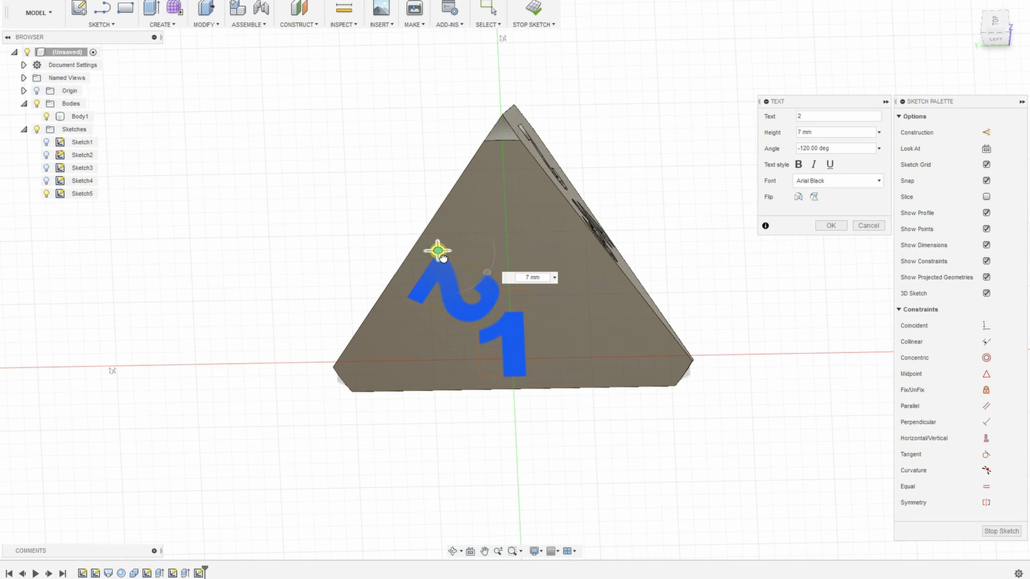
{"action": "left_click_drag", "start_coordinate": [436, 248], "coordinate": [444, 234]}
{"action": "key", "text": "Return"}
Step: Add the text "4" in 7 mm Arial Black and rotate it so its base runs along the third face's right edge
{"action": "mouse_move", "coordinate": [572, 137]}
{"action": "middle_mouse_down", "text": "shift"}
{"action": "mouse_move", "coordinate": [581, 139]}
{"action": "mouse_move", "coordinate": [541, 139]}
{"action": "middle_mouse_up", "text": "shift"}
{"action": "left_click", "coordinate": [86, 25]}
{"action": "left_click", "coordinate": [88, 173]}
{"action": "left_click", "coordinate": [562, 262]}
{"action": "type", "text": "4"}
{"action": "left_click", "coordinate": [878, 132]}
{"action": "left_click", "coordinate": [810, 147]}
{"action": "left_click", "coordinate": [821, 182]}
{"action": "left_click", "coordinate": [812, 244]}
{"action": "left_click_drag", "start_coordinate": [559, 216], "coordinate": [622, 273]}
{"action": "left_click", "coordinate": [821, 212]}
Step: View the third face straight on and finish its number sketch
{"action": "left_click", "coordinate": [470, 551]}
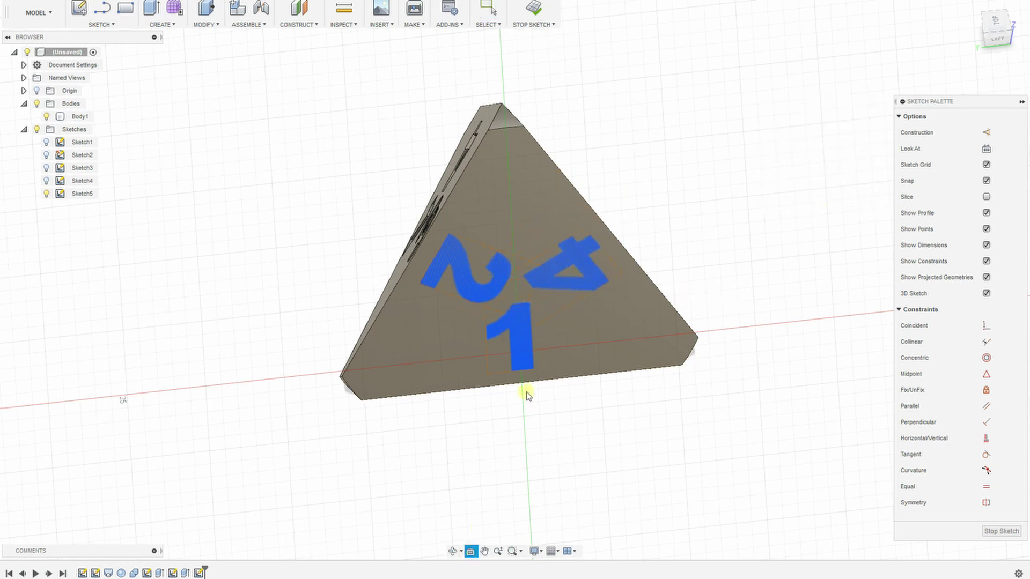
{"action": "left_click", "coordinate": [526, 391]}
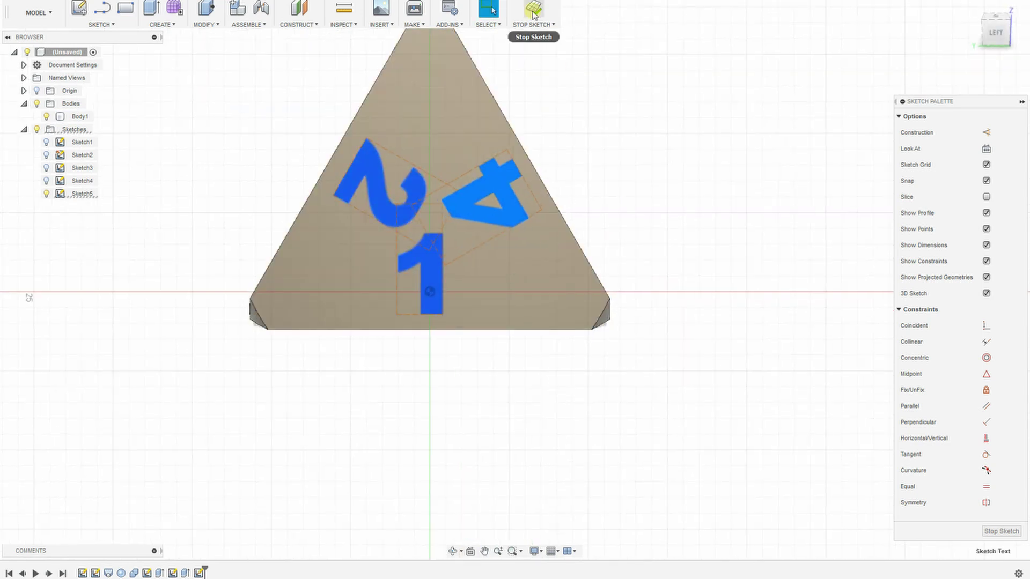
{"action": "left_click", "coordinate": [533, 9]}
Step: Cut the "2", "4" and "1" 0.4 mm deep into the third face
{"action": "left_click", "coordinate": [36, 104]}
{"action": "left_click", "coordinate": [161, 24]}
{"action": "left_click", "coordinate": [161, 37]}
{"action": "left_click", "coordinate": [59, 197]}
{"action": "left_click", "coordinate": [989, 116]}
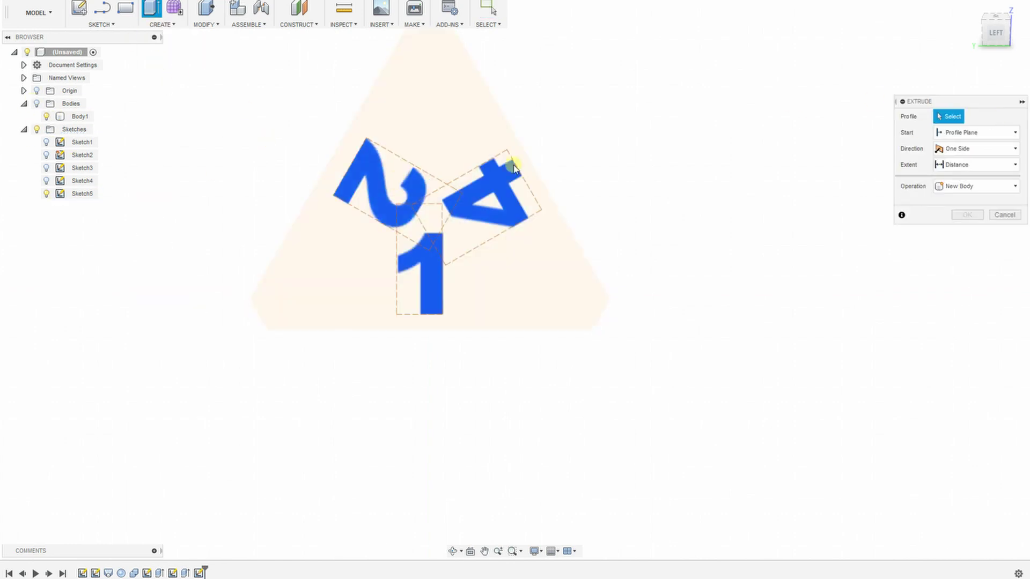
{"action": "left_click", "coordinate": [375, 182]}
{"action": "left_click", "coordinate": [504, 177]}
{"action": "left_click", "coordinate": [430, 254]}
{"action": "type", "text": "-0,4"}
{"action": "left_click", "coordinate": [36, 103]}
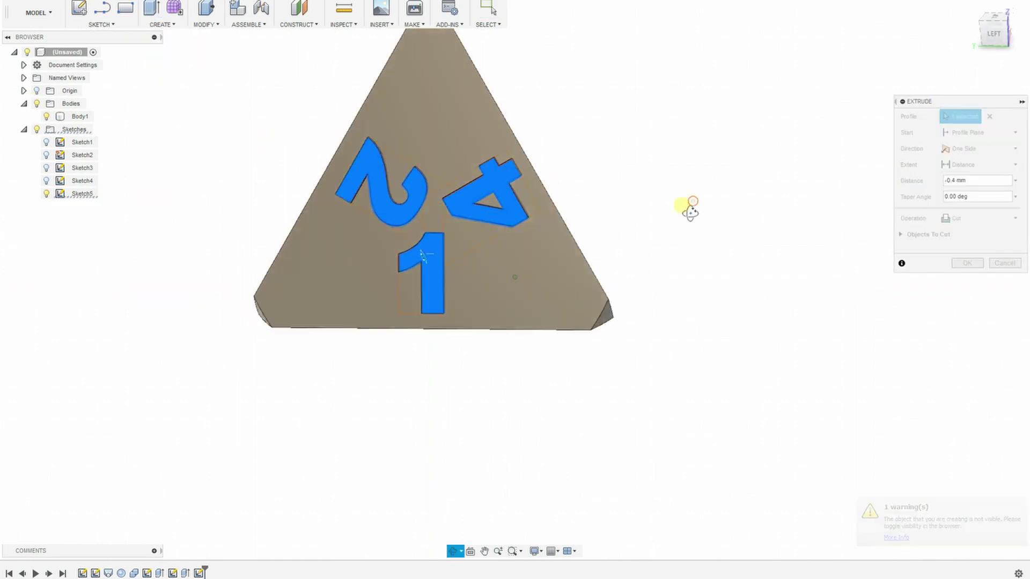
{"action": "middle_click_drag", "start_coordinate": [687, 207], "coordinate": [837, 236], "text": "shift"}
{"action": "left_click", "coordinate": [967, 247]}
Step: Start a sketch on the blank bottom face and place the text "2" on it
{"action": "mouse_move", "coordinate": [591, 333]}
{"action": "middle_mouse_down", "text": "shift"}
{"action": "mouse_move", "coordinate": [361, 382]}
{"action": "mouse_move", "coordinate": [421, 305]}
{"action": "middle_mouse_up", "text": "shift"}
{"action": "left_click", "coordinate": [79, 8]}
{"action": "left_click", "coordinate": [459, 279]}
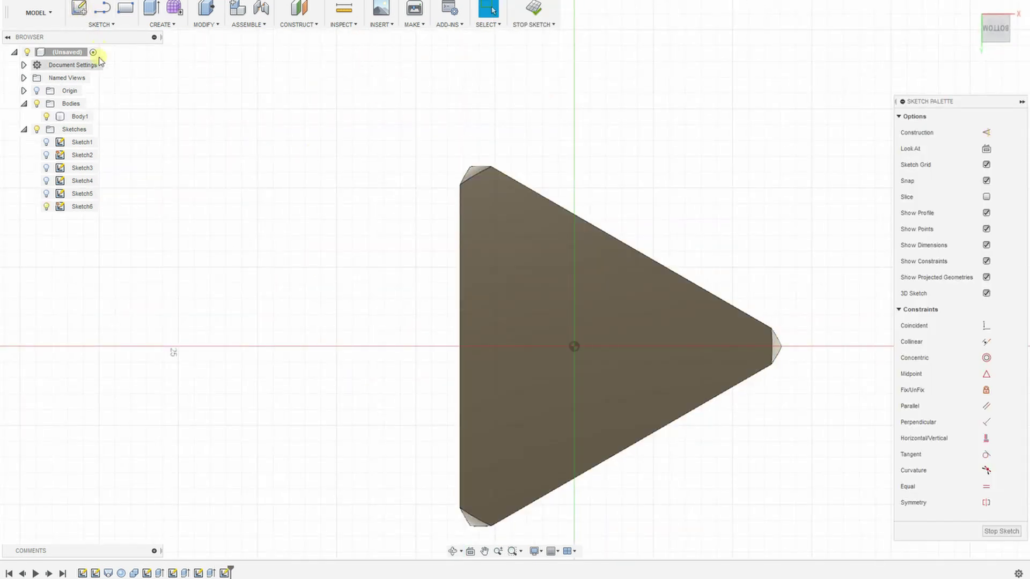
{"action": "left_click", "coordinate": [98, 24]}
{"action": "left_click", "coordinate": [91, 170]}
{"action": "left_click", "coordinate": [604, 426]}
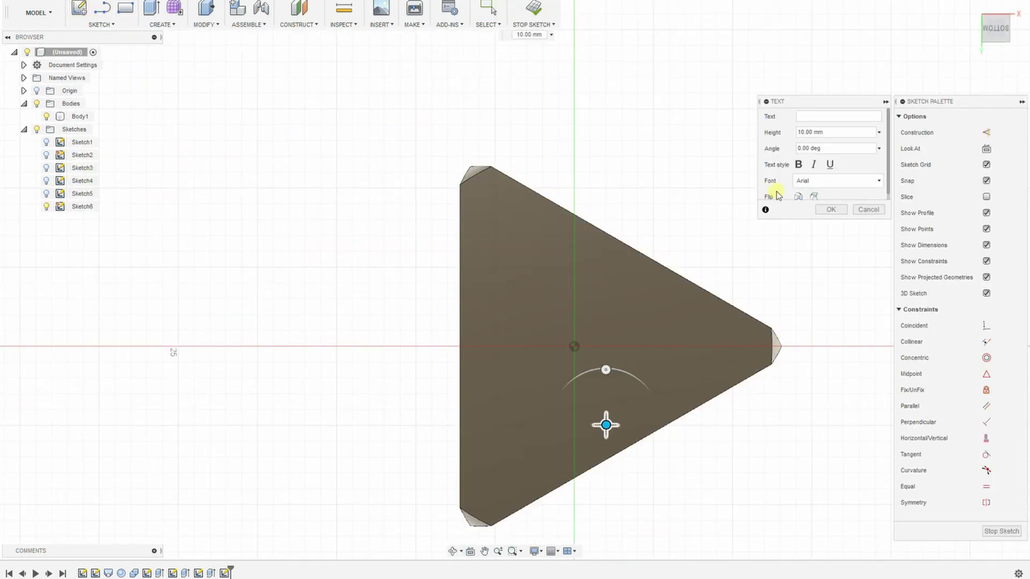
{"action": "type", "text": "1"}
{"action": "middle_click_drag", "start_coordinate": [758, 288], "coordinate": [885, 137], "text": "shift"}
{"action": "key", "text": "BackSpace"}
{"action": "type", "text": "2"}
Step: Set the bottom face's "2" to 7 mm Arial Black and rotate its base parallel to the nearest edge
{"action": "left_click", "coordinate": [880, 133]}
{"action": "left_click", "coordinate": [855, 159]}
{"action": "left_click", "coordinate": [832, 181]}
{"action": "left_click", "coordinate": [823, 241]}
{"action": "left_click_drag", "start_coordinate": [582, 382], "coordinate": [559, 389]}
{"action": "left_click", "coordinate": [833, 210]}
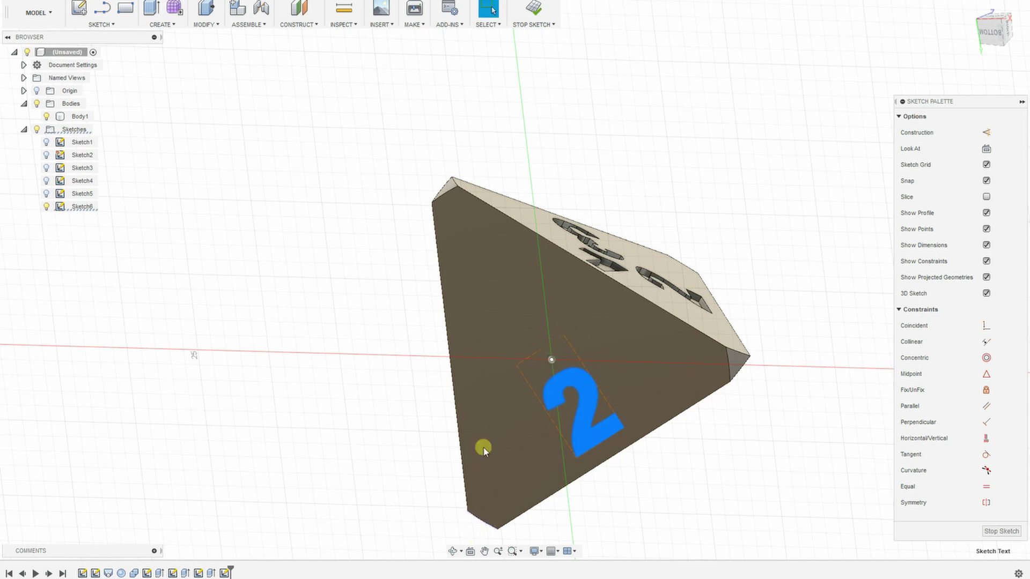
Step: Add the text "3" in 7 mm Arial Black and place it along the bottom face's left edge
{"action": "mouse_move", "coordinate": [282, 217]}
{"action": "middle_mouse_down", "text": "shift"}
{"action": "mouse_move", "coordinate": [333, 246]}
{"action": "mouse_move", "coordinate": [425, 234]}
{"action": "middle_mouse_up", "text": "shift"}
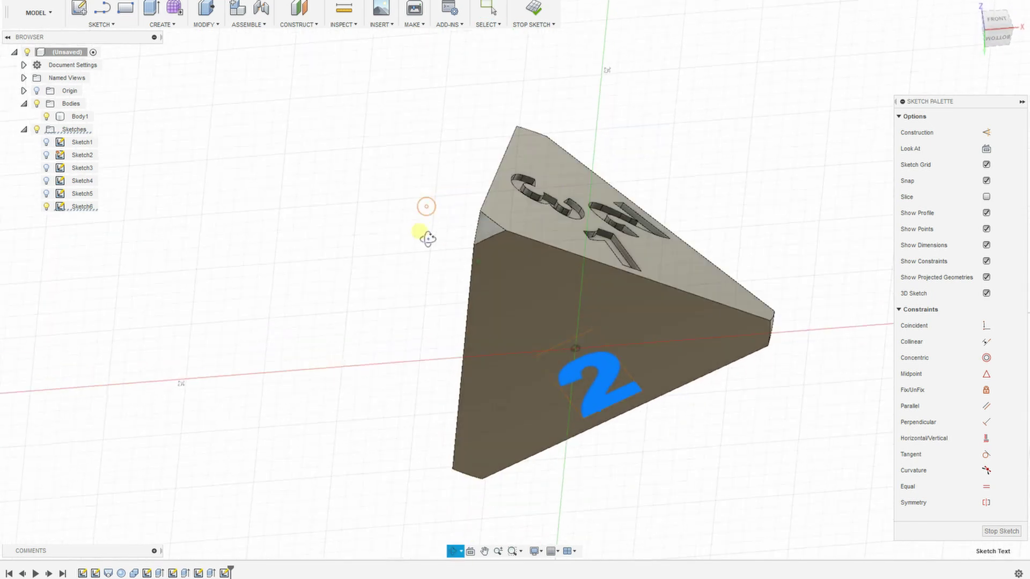
{"action": "left_click", "coordinate": [99, 24]}
{"action": "left_click", "coordinate": [92, 172]}
{"action": "left_click", "coordinate": [486, 338]}
{"action": "type", "text": "3"}
{"action": "left_click", "coordinate": [879, 133]}
{"action": "left_click", "coordinate": [821, 148]}
{"action": "left_click", "coordinate": [812, 181]}
{"action": "left_click", "coordinate": [812, 204]}
{"action": "left_click_drag", "start_coordinate": [489, 300], "coordinate": [475, 326]}
{"action": "left_click", "coordinate": [828, 225]}
Step: Add the text "4" to the bottom face sketch in Arial Black with a height of 7 mm
{"action": "middle_click_drag", "start_coordinate": [522, 289], "coordinate": [578, 298], "text": "shift"}
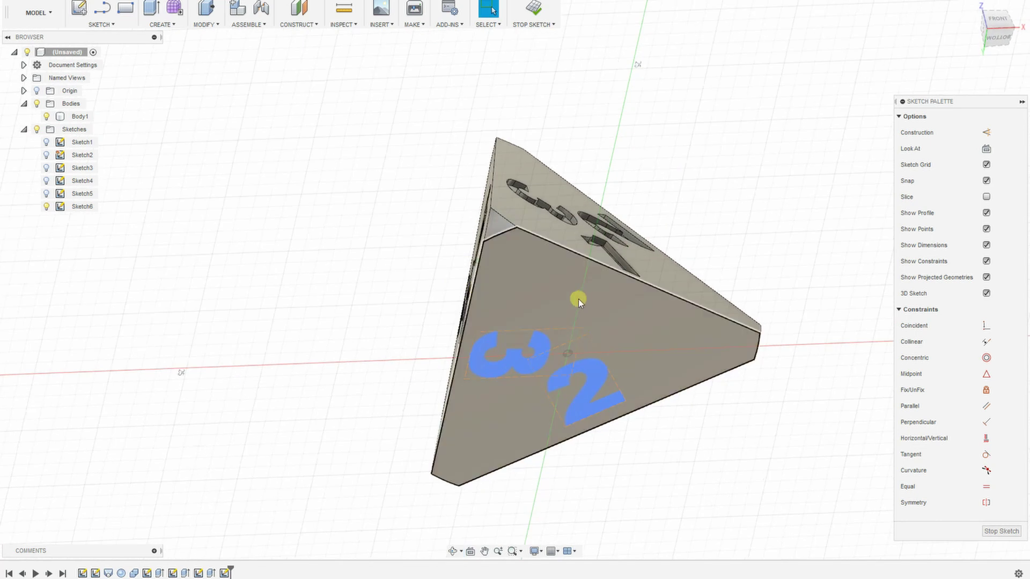
{"action": "left_click", "coordinate": [102, 24]}
{"action": "left_click", "coordinate": [91, 172]}
{"action": "left_click", "coordinate": [603, 310]}
{"action": "type", "text": "4"}
{"action": "left_click", "coordinate": [879, 133]}
{"action": "left_click", "coordinate": [830, 173]}
{"action": "left_click", "coordinate": [832, 181]}
{"action": "left_click", "coordinate": [826, 207]}
Step: Rotate the "4" and move it so that its base runs along the bottom face's remaining edge
{"action": "left_click_drag", "start_coordinate": [611, 270], "coordinate": [535, 396]}
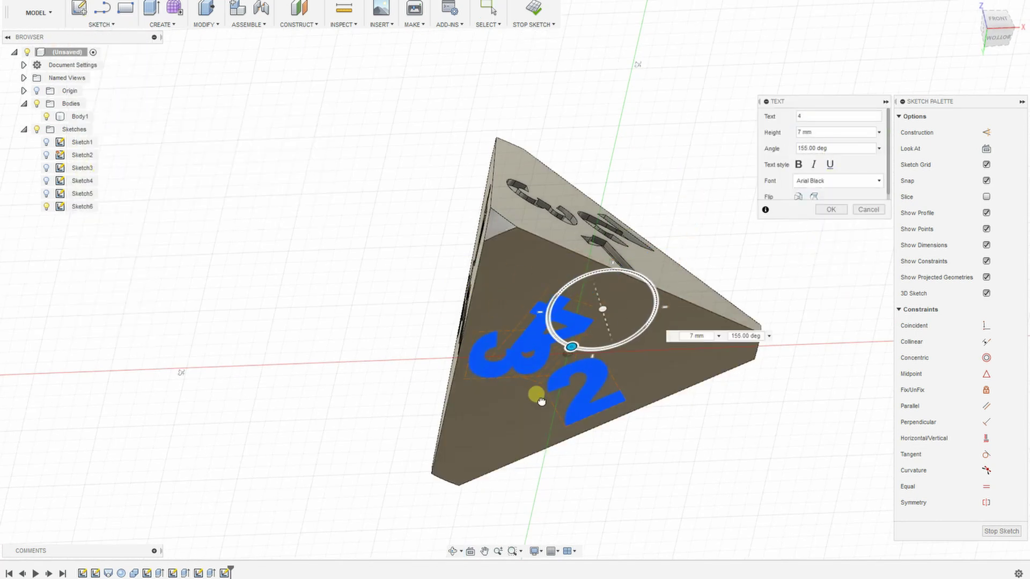
{"action": "left_click_drag", "start_coordinate": [602, 309], "coordinate": [661, 303]}
{"action": "left_click_drag", "start_coordinate": [630, 341], "coordinate": [626, 343]}
{"action": "left_click", "coordinate": [831, 210]}
Step: View the bottom face straight on and finish its number sketch
{"action": "left_click", "coordinate": [470, 551]}
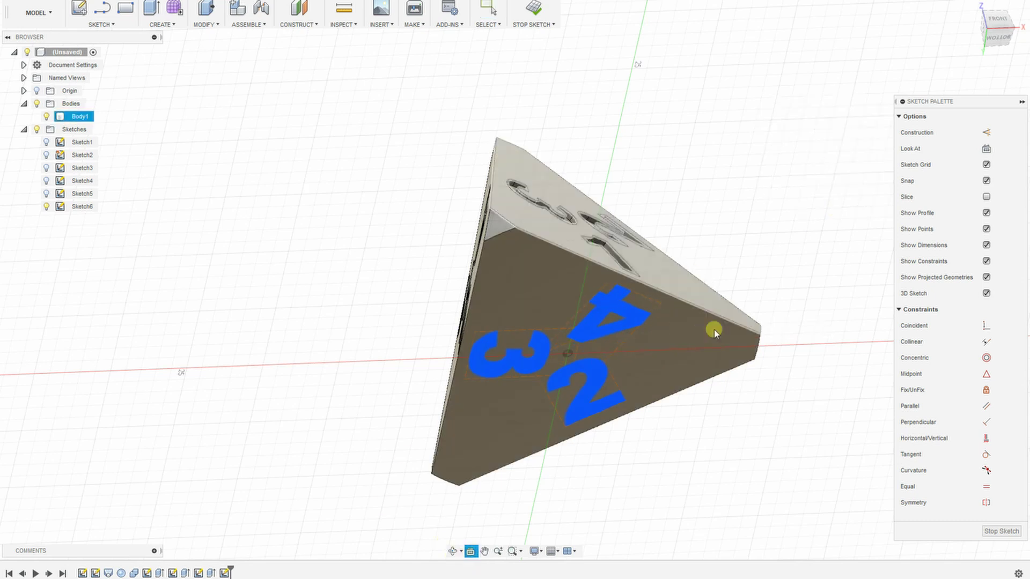
{"action": "left_click", "coordinate": [713, 329]}
{"action": "left_click", "coordinate": [535, 18]}
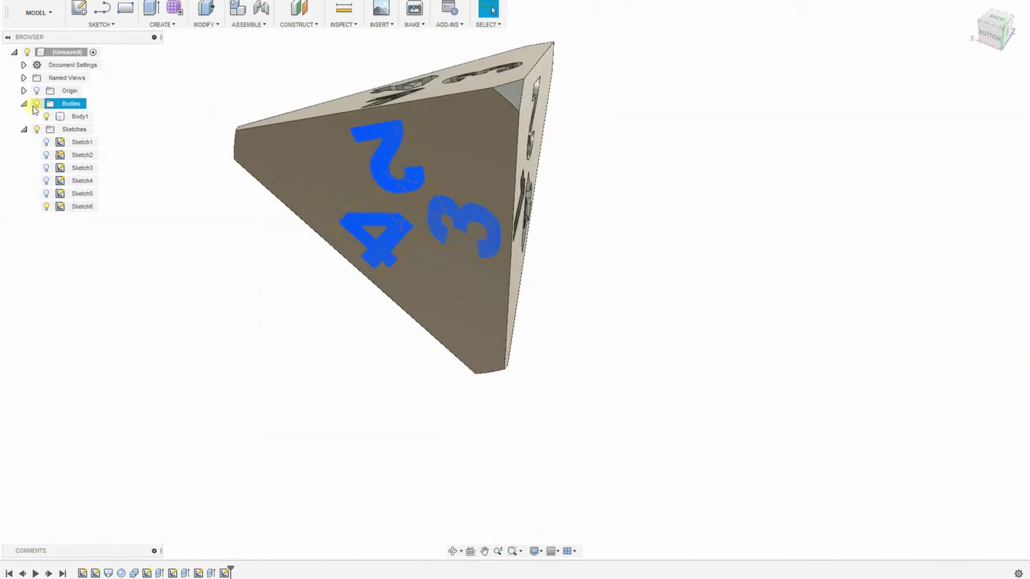
Step: Cut the "2", "3" and "4" 0.4 mm deep into the bottom face
{"action": "left_click", "coordinate": [36, 104]}
{"action": "left_click", "coordinate": [385, 154]}
{"action": "left_click", "coordinate": [163, 25]}
{"action": "left_click", "coordinate": [164, 79]}
{"action": "left_click", "coordinate": [990, 116]}
{"action": "left_click", "coordinate": [394, 182]}
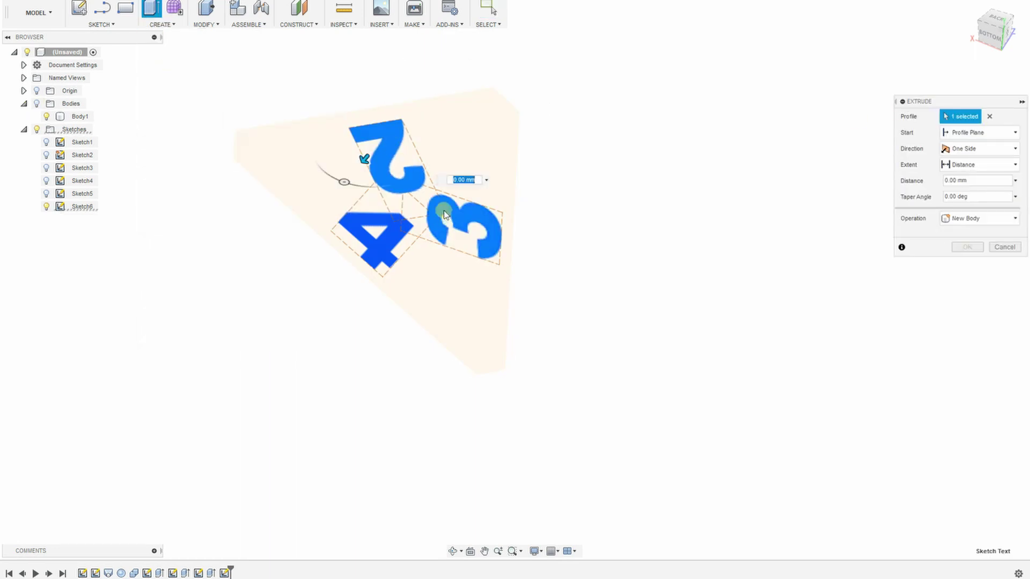
{"action": "left_click", "coordinate": [447, 211]}
{"action": "left_click", "coordinate": [382, 251]}
{"action": "type", "text": "-1"}
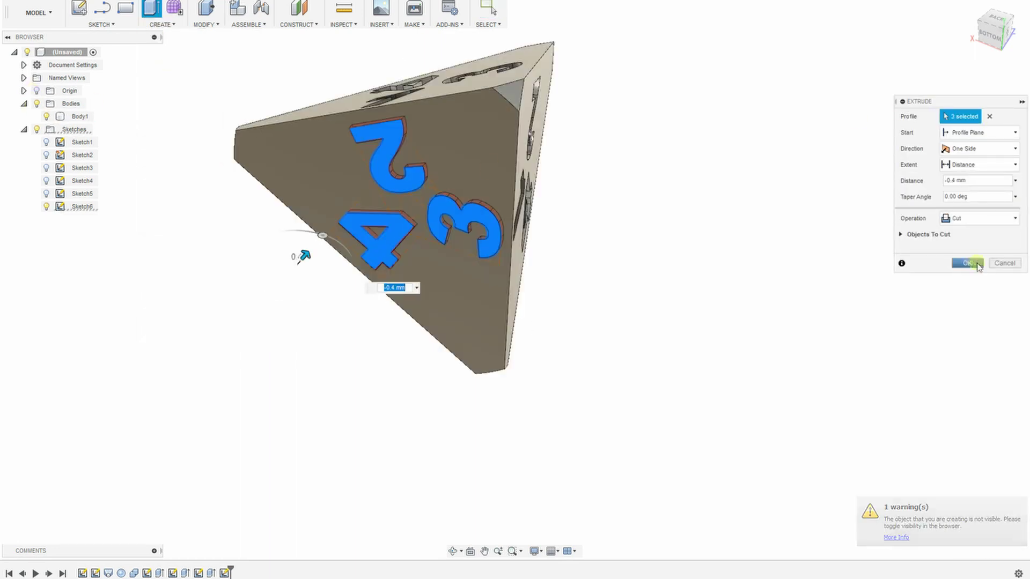
{"action": "key", "text": "Return"}
Step: Examine the engraved numbers on all four faces of the finished die
{"action": "left_click", "coordinate": [970, 9]}
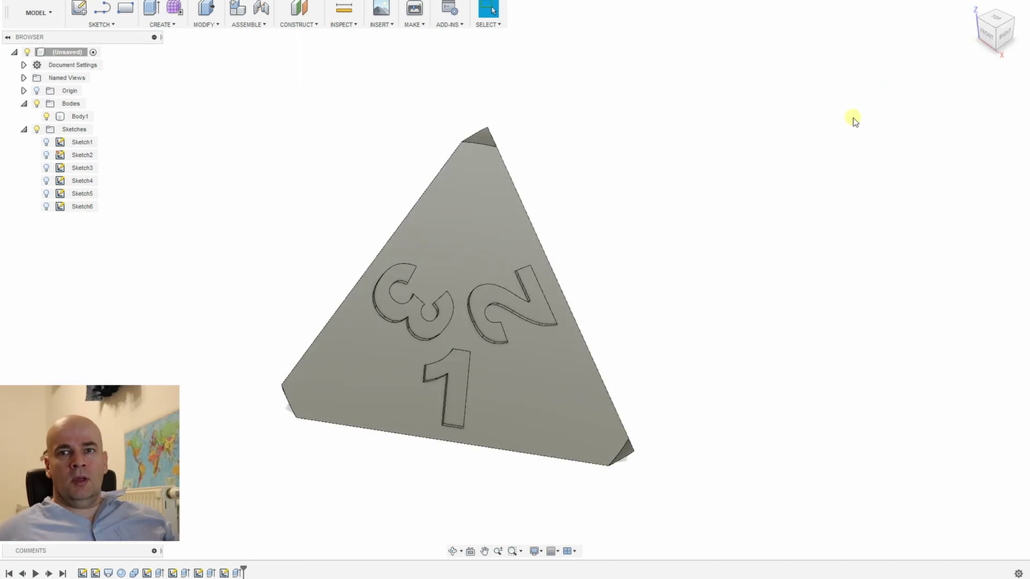
{"action": "middle_click_drag", "start_coordinate": [723, 303], "coordinate": [708, 305], "text": "shift"}
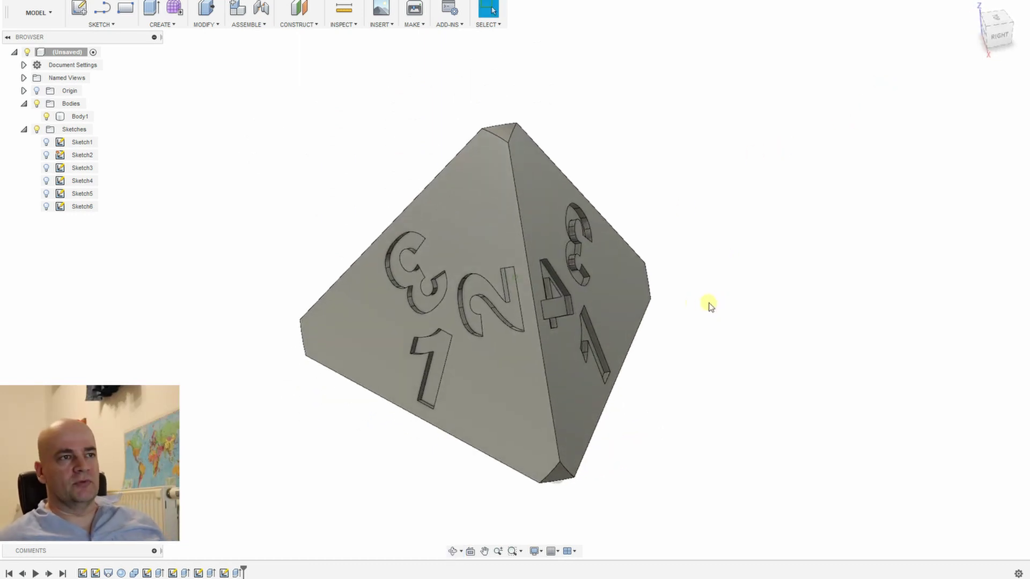
{"action": "middle_click_drag", "start_coordinate": [758, 340], "coordinate": [669, 168], "text": "shift"}
{"action": "left_click", "coordinate": [518, 287]}
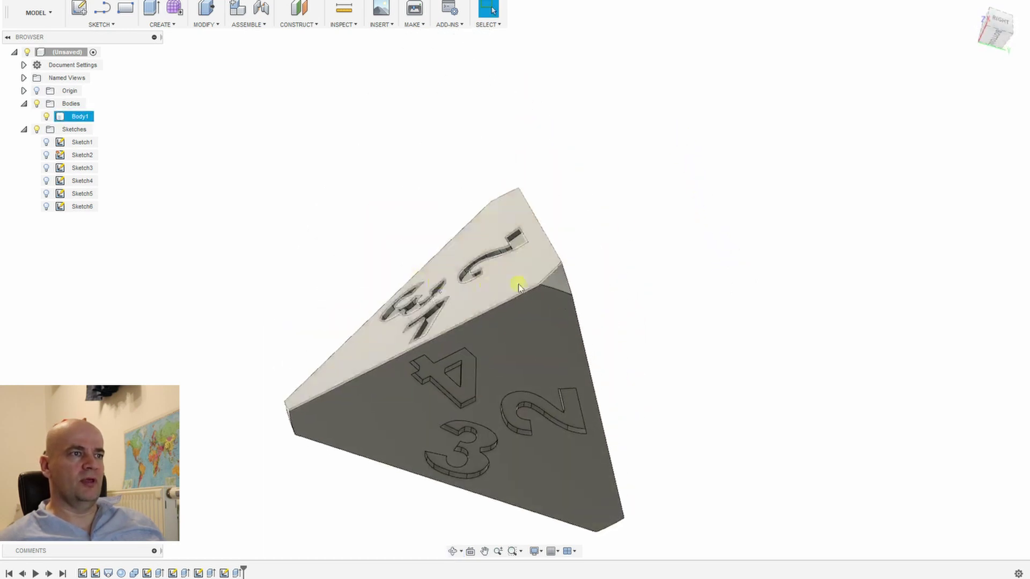
{"action": "middle_click_drag", "start_coordinate": [367, 223], "coordinate": [473, 241], "text": "shift"}
{"action": "left_click", "coordinate": [650, 405]}
{"action": "middle_click_drag", "start_coordinate": [651, 404], "coordinate": [731, 171], "text": "shift"}
{"action": "key", "text": "Escape"}
{"action": "left_click", "coordinate": [971, 6]}
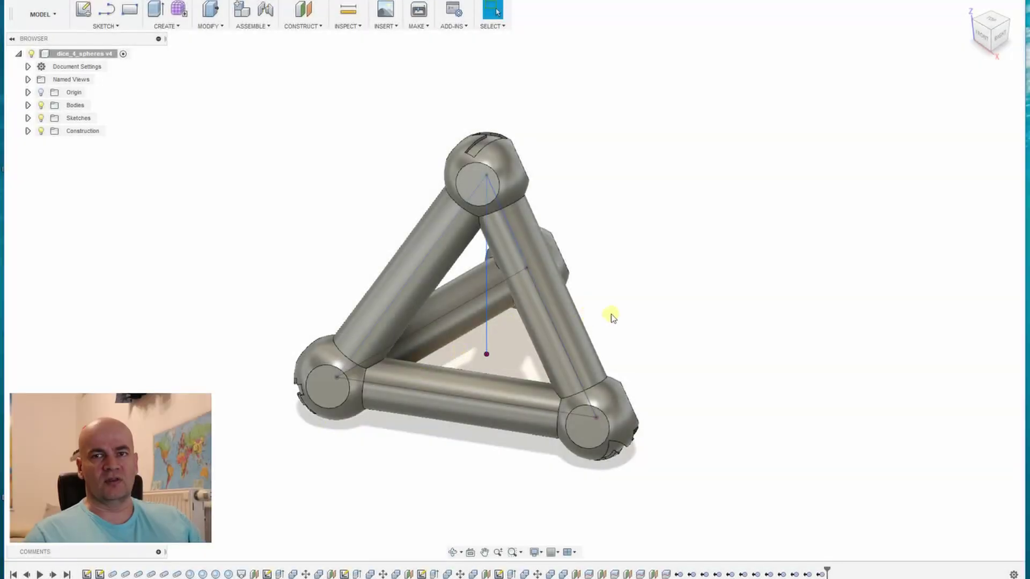
Step: Roll the dice_4_spheres design history back to its start and step through the tetrahedron sketches and edge pipes
{"action": "middle_click_drag", "start_coordinate": [613, 318], "coordinate": [628, 324], "text": "shift"}
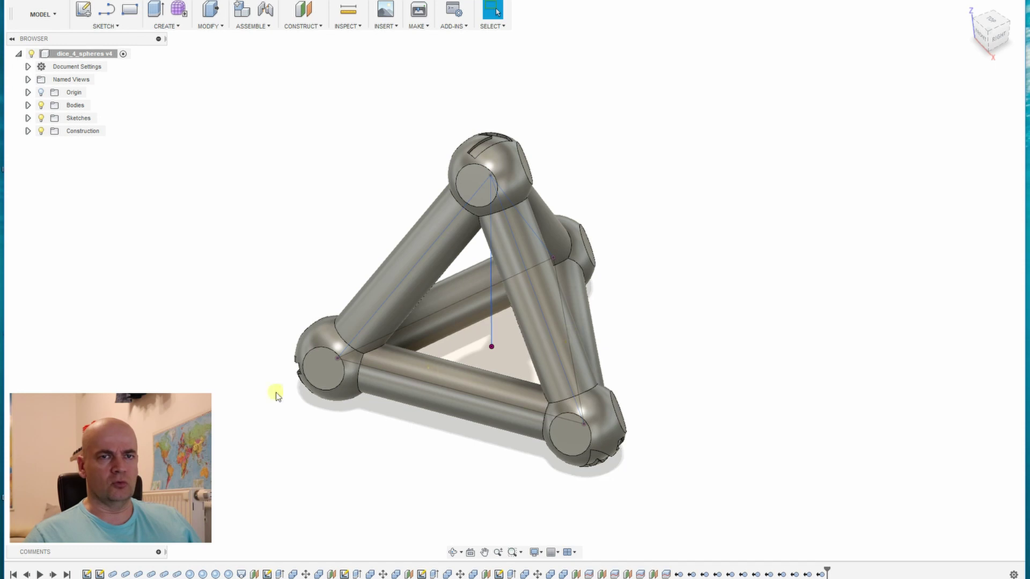
{"action": "left_click", "coordinate": [13, 574]}
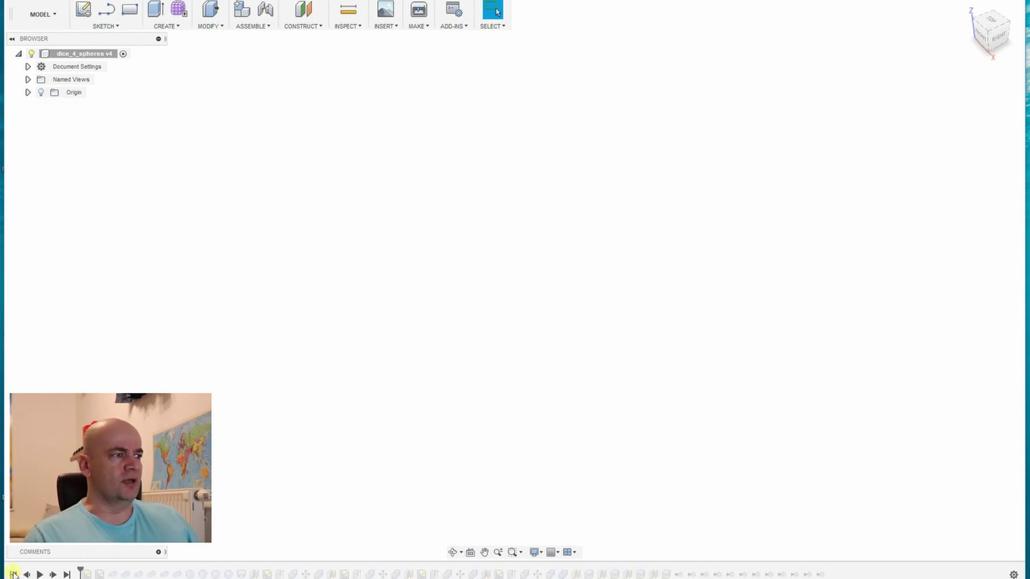
{"action": "left_click", "coordinate": [53, 574]}
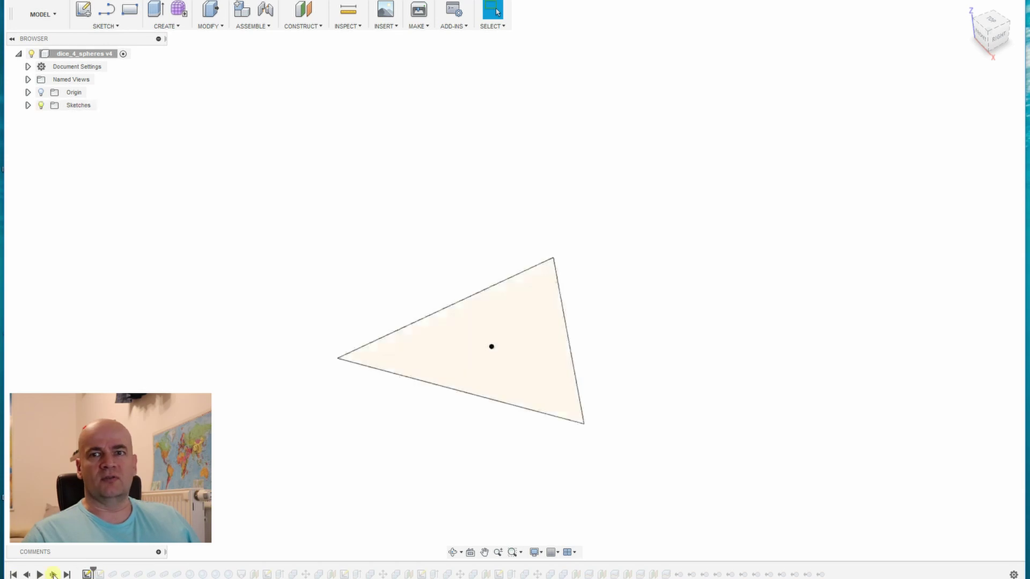
{"action": "left_click", "coordinate": [53, 575]}
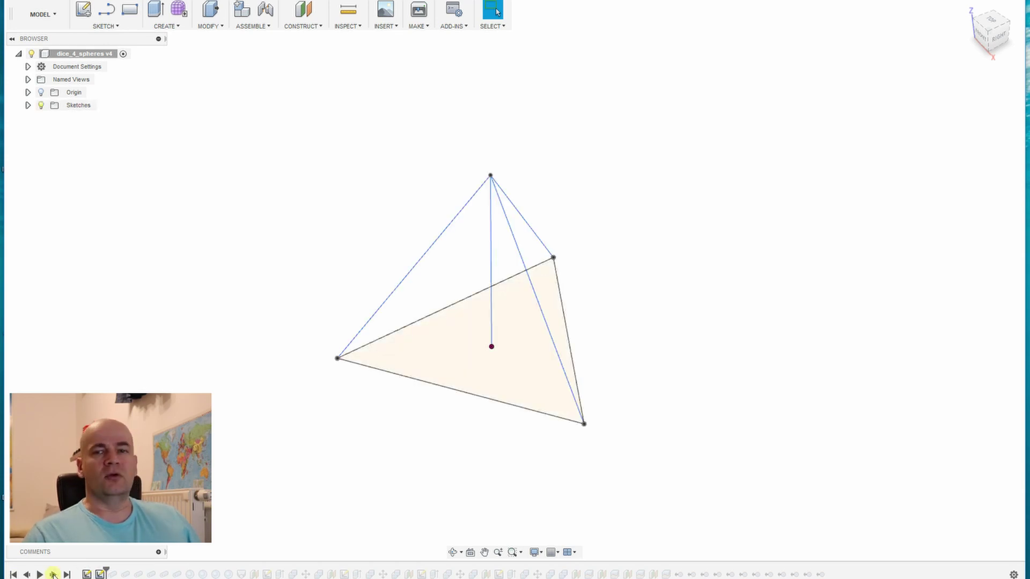
{"action": "left_click", "coordinate": [53, 575]}
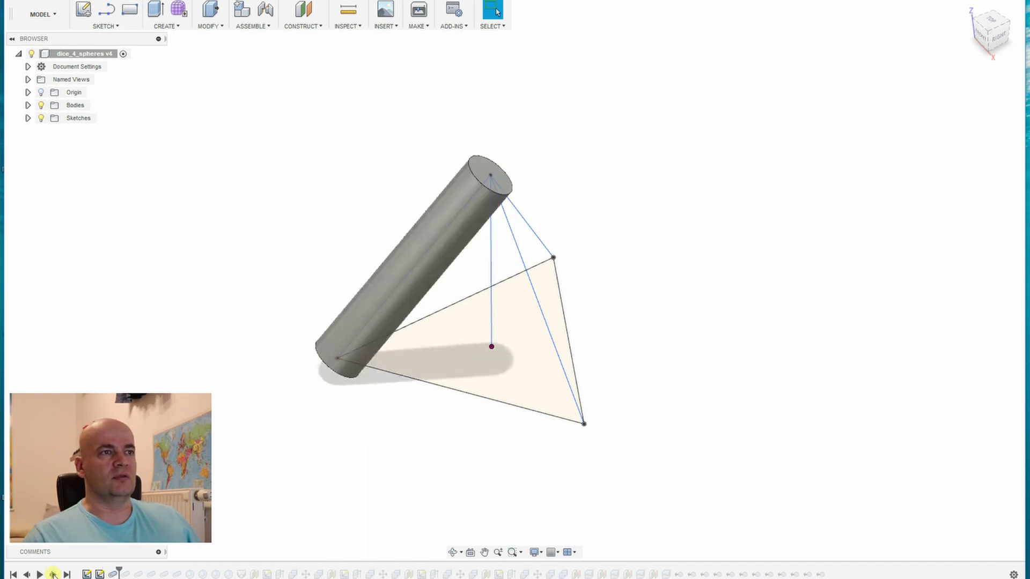
{"action": "left_click", "coordinate": [53, 575]}
{"action": "left_click", "coordinate": [53, 574]}
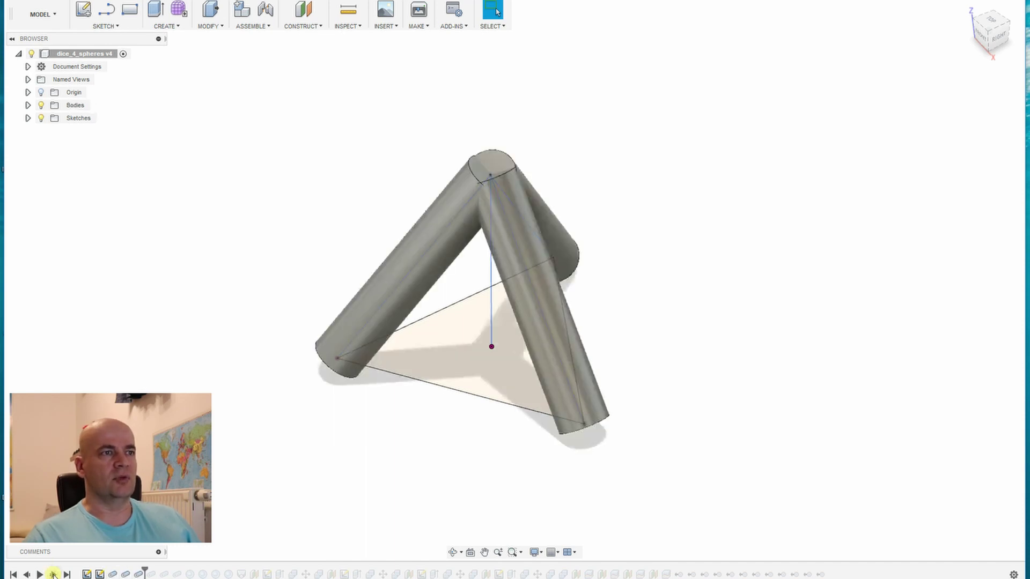
{"action": "left_click", "coordinate": [53, 574]}
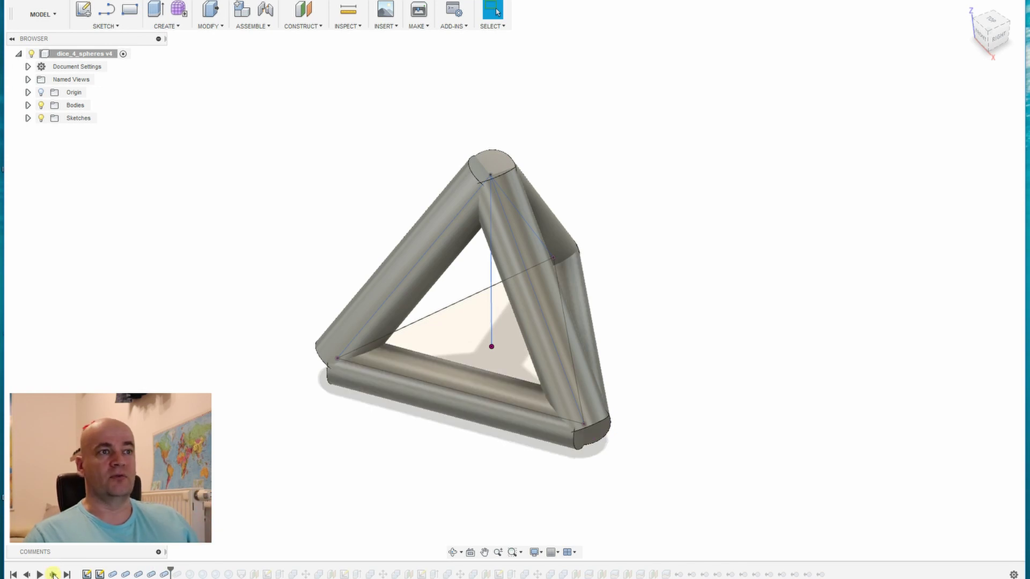
{"action": "left_click", "coordinate": [54, 575]}
Step: Step the design history forward through the corner spheres to the first number extruded at the top sphere
{"action": "left_click", "coordinate": [53, 574]}
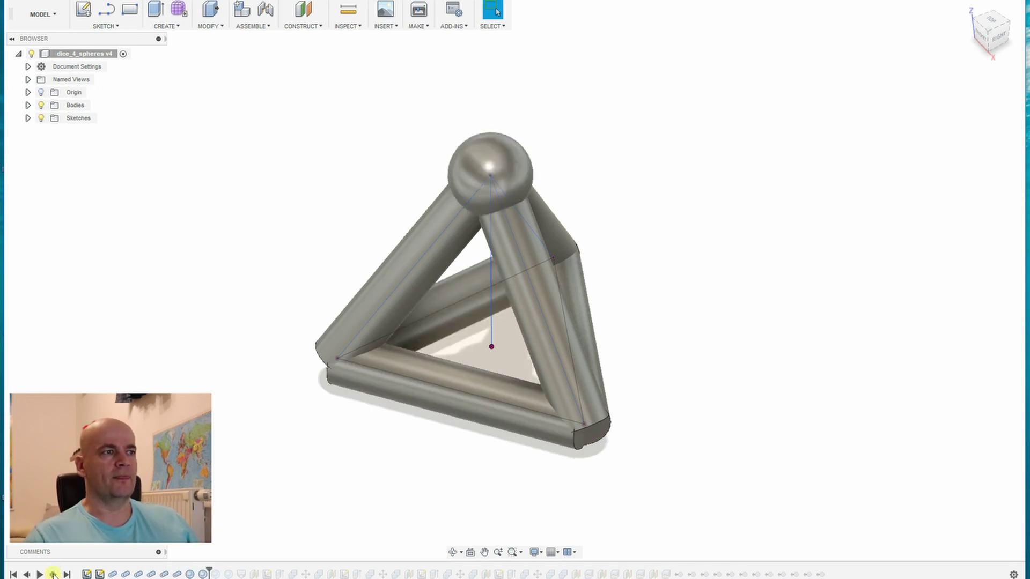
{"action": "left_click", "coordinate": [53, 575]}
{"action": "left_click", "coordinate": [53, 574]}
{"action": "left_click", "coordinate": [53, 574]}
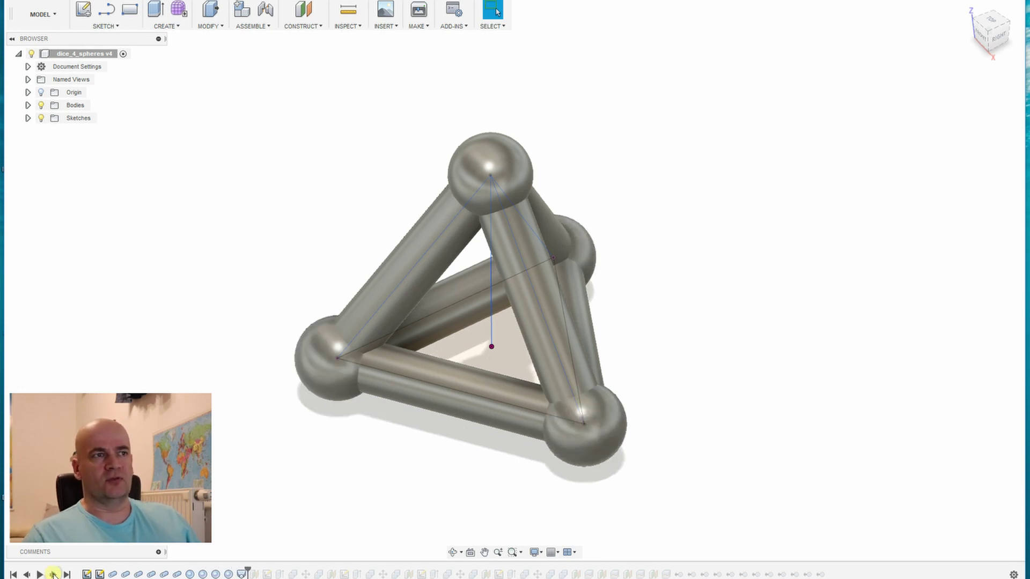
{"action": "left_click", "coordinate": [53, 575]}
{"action": "left_click", "coordinate": [53, 574]}
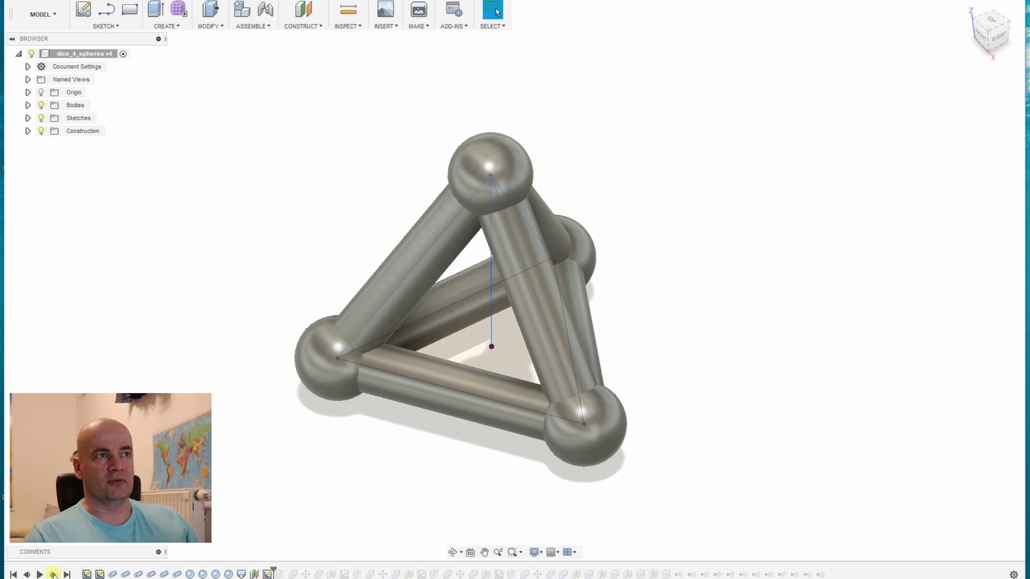
{"action": "left_click", "coordinate": [53, 575]}
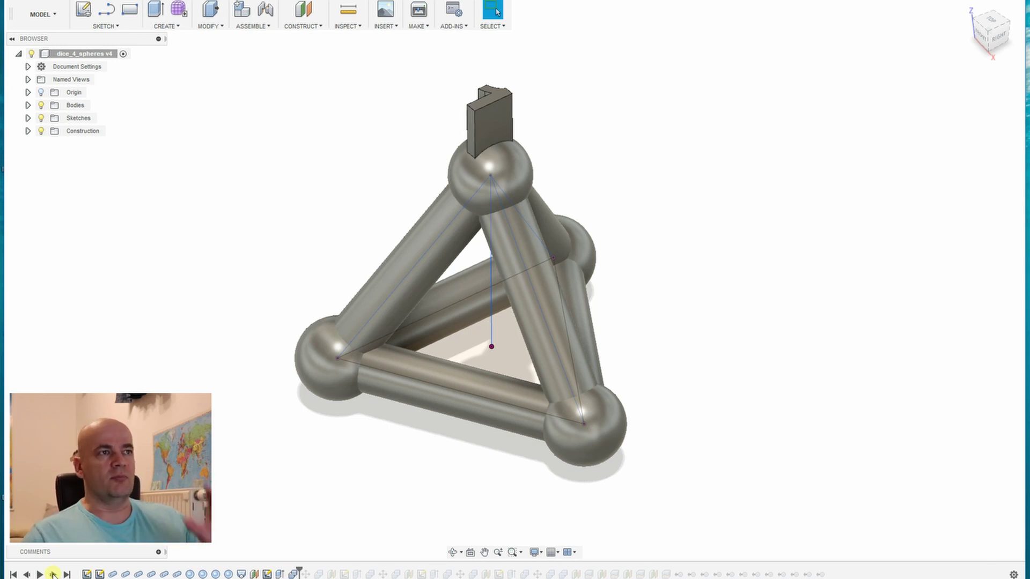
Step: Step the design history forward through engraving the "1" in the top sphere and the "2" in a lower sphere
{"action": "left_click", "coordinate": [53, 575]}
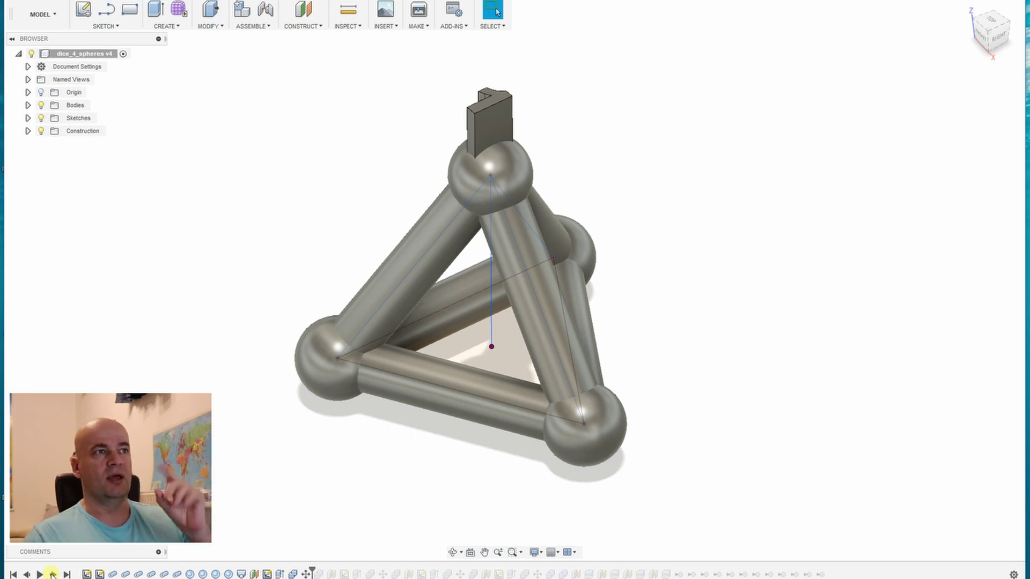
{"action": "left_click", "coordinate": [52, 575]}
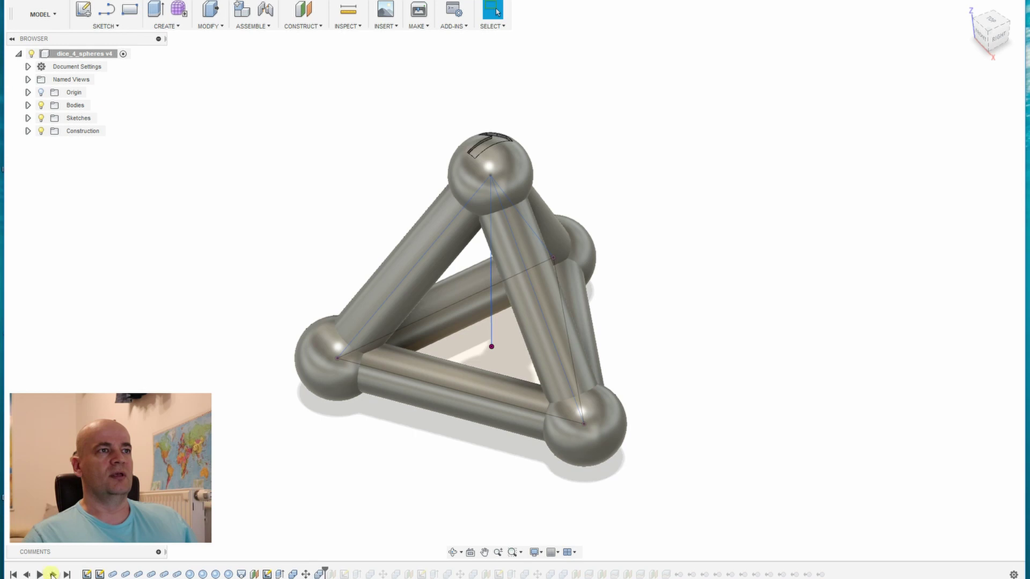
{"action": "mouse_move", "coordinate": [590, 332]}
{"action": "middle_mouse_down", "text": "shift"}
{"action": "mouse_move", "coordinate": [439, 289]}
{"action": "mouse_move", "coordinate": [459, 276]}
{"action": "mouse_move", "coordinate": [440, 252]}
{"action": "middle_mouse_up", "text": "shift"}
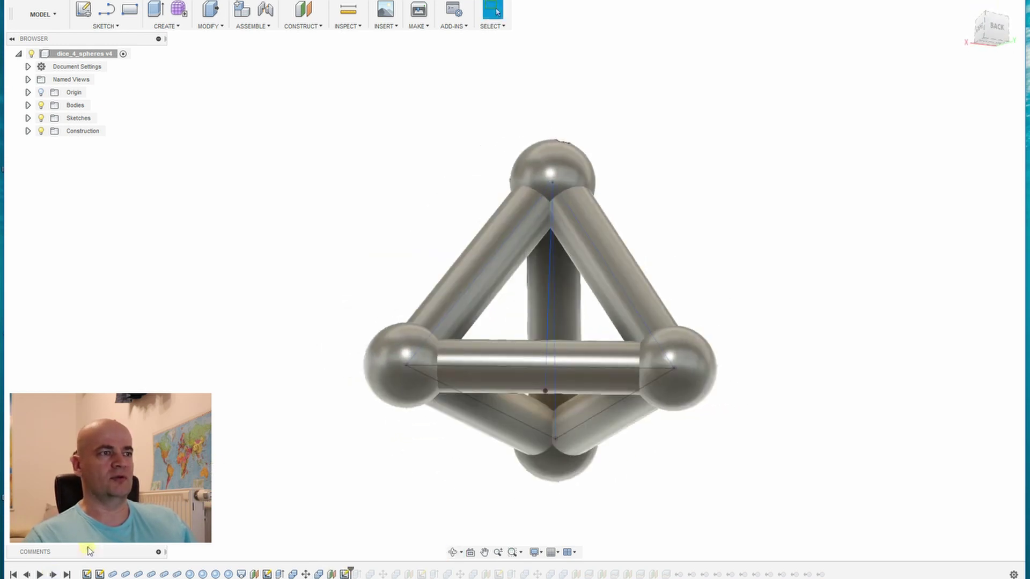
{"action": "left_click", "coordinate": [52, 575]}
{"action": "left_click", "coordinate": [52, 574]}
{"action": "left_click", "coordinate": [52, 574]}
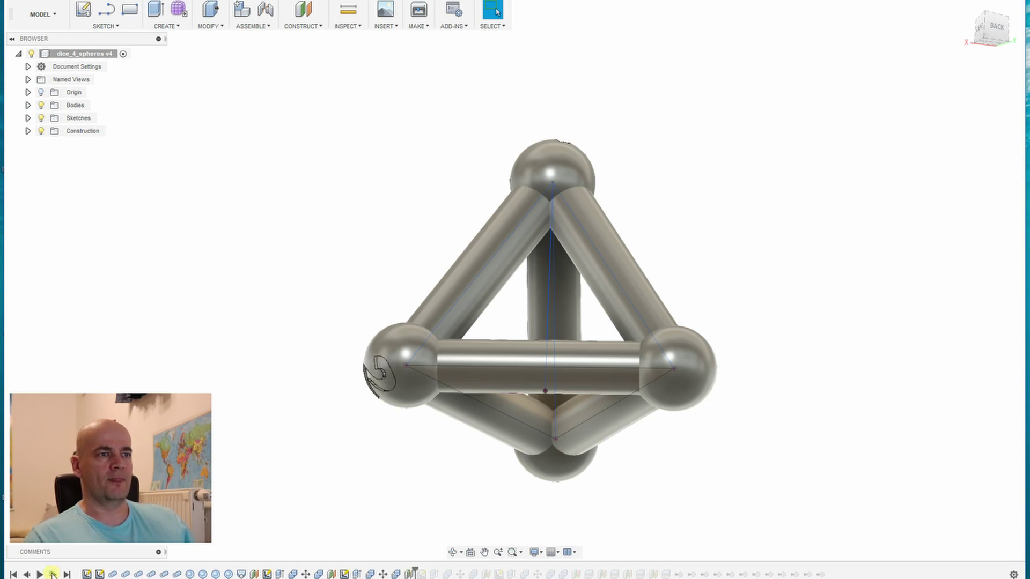
Step: Continue stepping the design history through the "3" and "4" cut into the two remaining corner spheres, examining each from below
{"action": "middle_click_drag", "start_coordinate": [76, 563], "coordinate": [108, 558], "text": "shift"}
{"action": "left_click", "coordinate": [52, 575]}
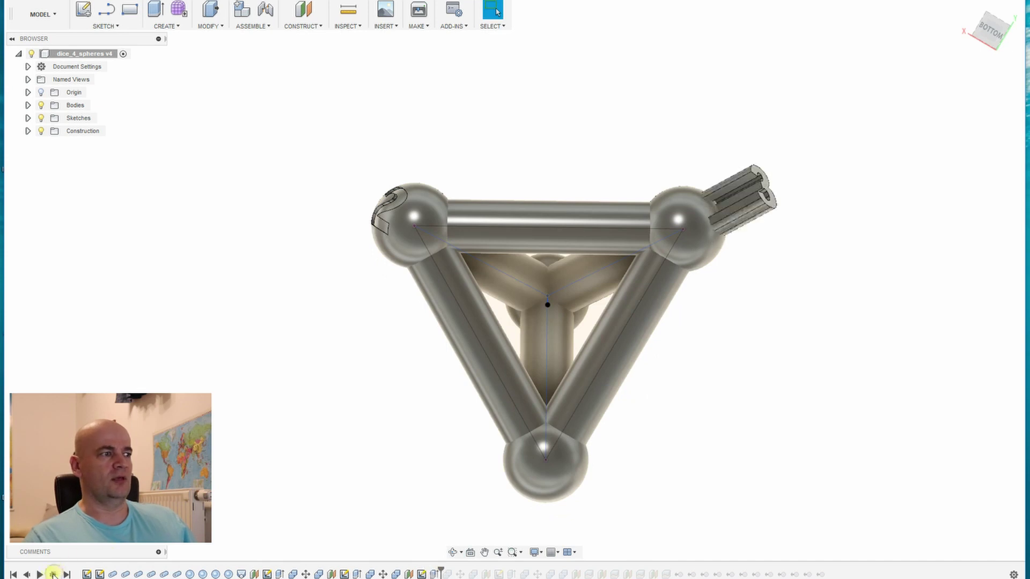
{"action": "middle_click_drag", "start_coordinate": [285, 410], "coordinate": [266, 408], "text": "shift"}
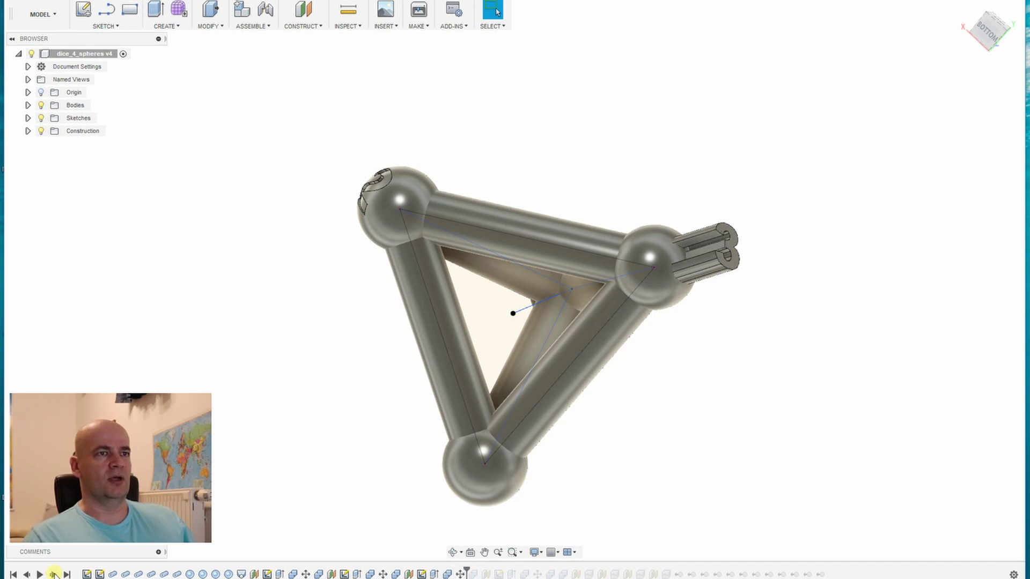
{"action": "left_click", "coordinate": [54, 575]}
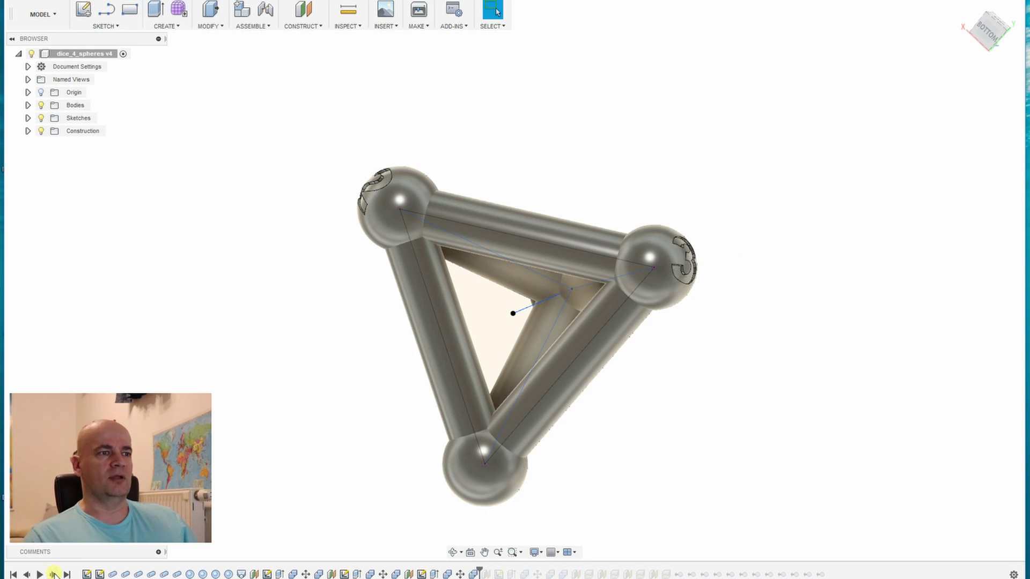
{"action": "middle_click_drag", "start_coordinate": [486, 407], "coordinate": [510, 279], "text": "shift"}
{"action": "left_click", "coordinate": [52, 574]}
{"action": "left_click", "coordinate": [52, 574]}
{"action": "left_click", "coordinate": [52, 575]}
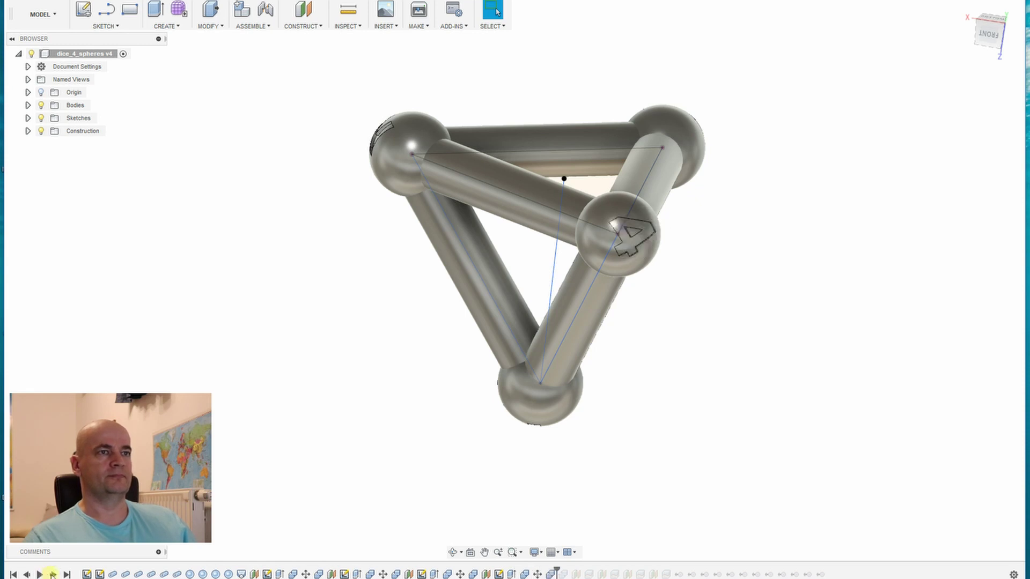
Step: Step the design history forward through the construction planes and cuts that flatten the corner spheres on each side of the die
{"action": "left_click", "coordinate": [52, 575]}
{"action": "left_click", "coordinate": [52, 575]}
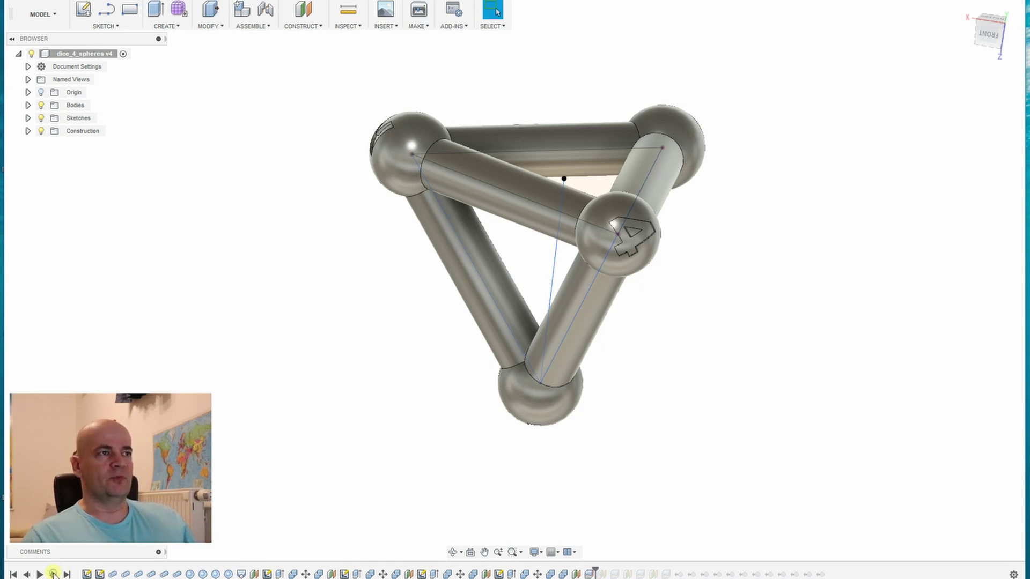
{"action": "left_click", "coordinate": [54, 574]}
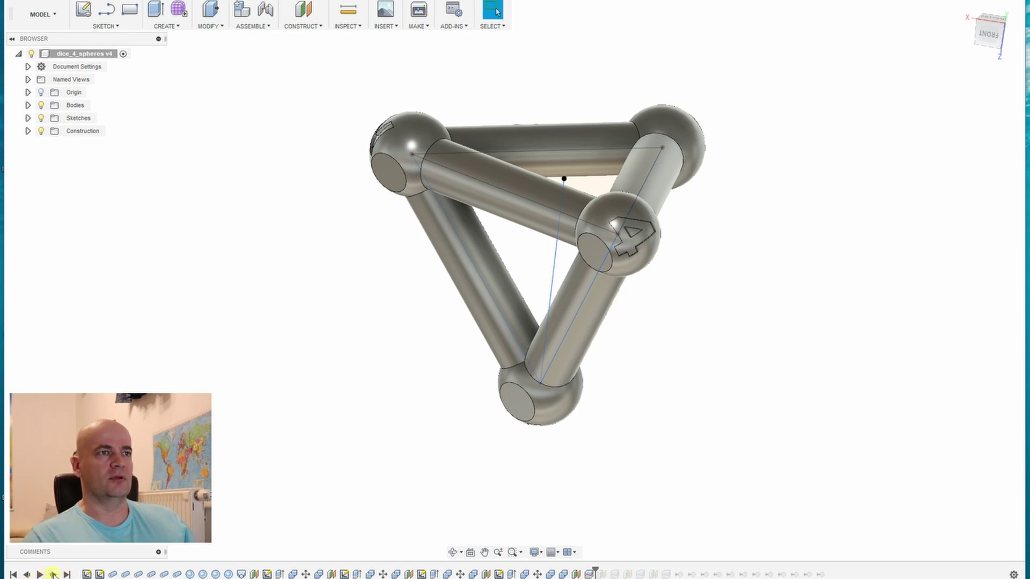
{"action": "middle_click_drag", "start_coordinate": [223, 338], "coordinate": [327, 443], "text": "shift"}
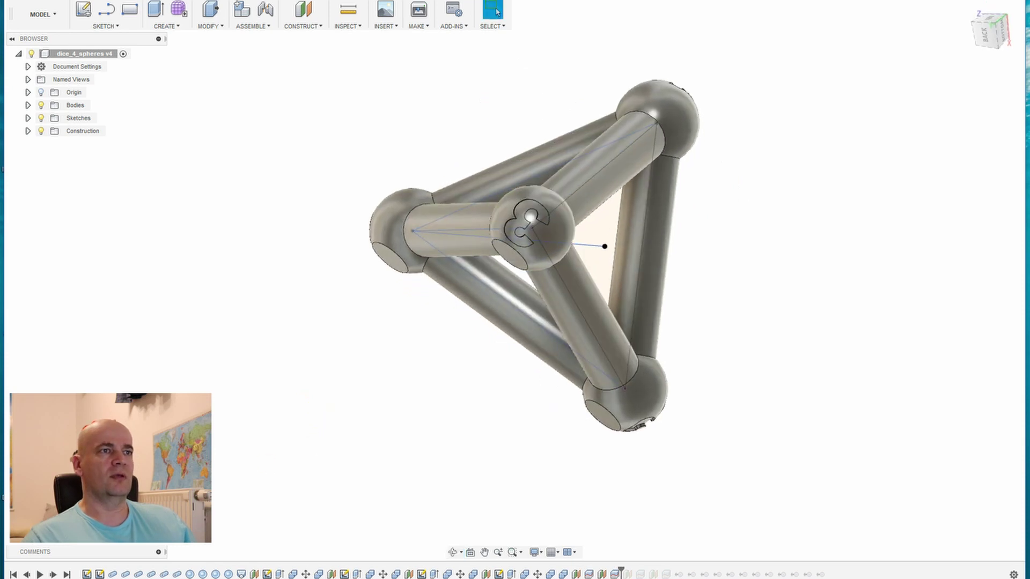
{"action": "left_click", "coordinate": [52, 575]}
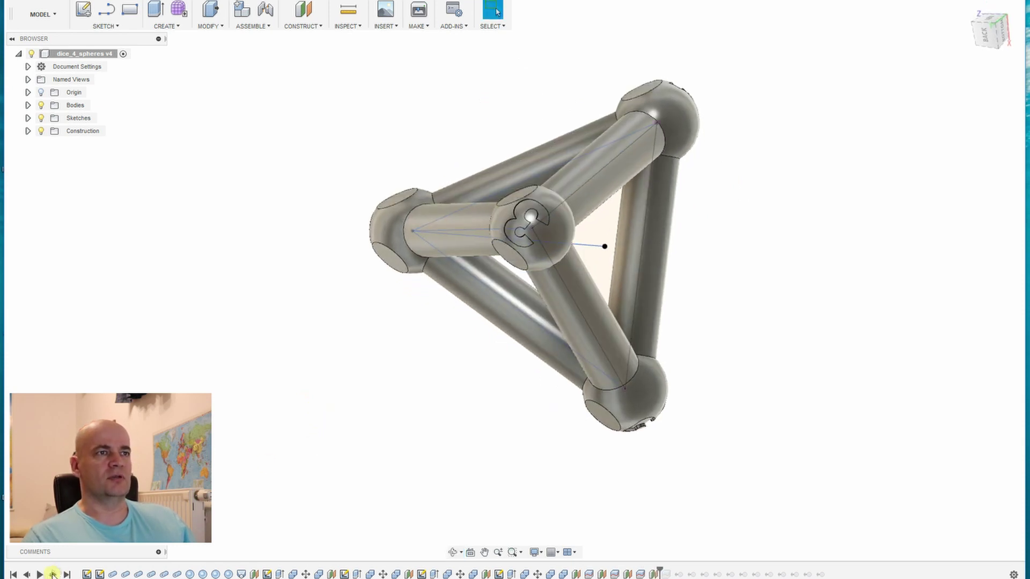
{"action": "left_click", "coordinate": [52, 575]}
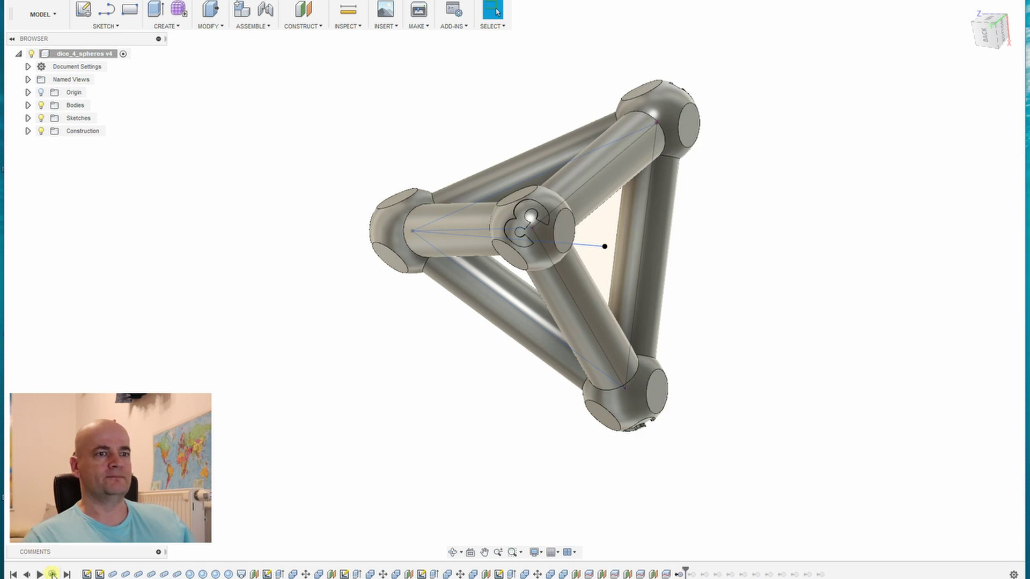
Step: Roll the design history to its end, hide all sketches and inspect the finished pipe-and-sphere die
{"action": "left_click", "coordinate": [66, 574]}
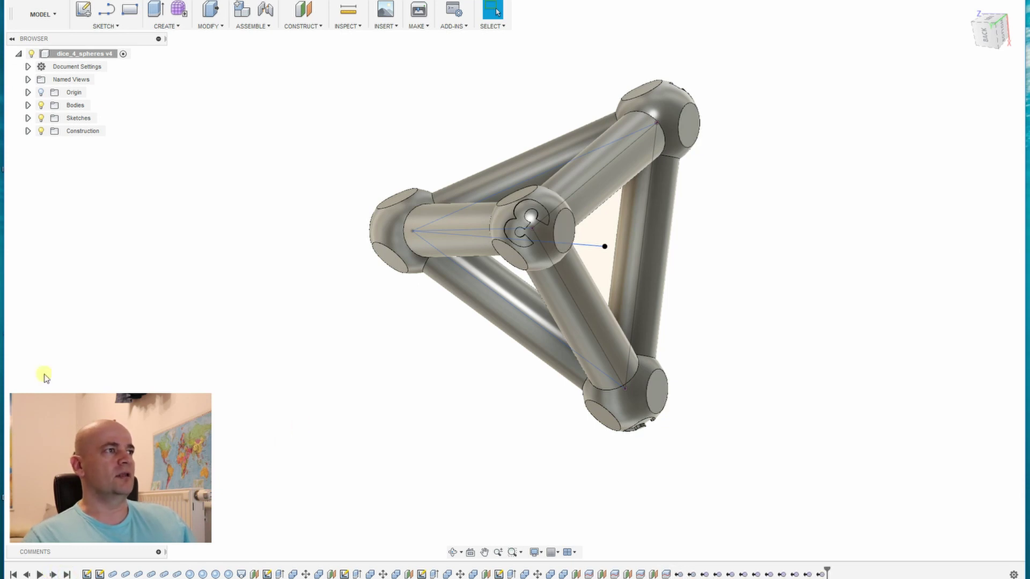
{"action": "left_click", "coordinate": [40, 118]}
{"action": "middle_click_drag", "start_coordinate": [345, 324], "coordinate": [578, 302], "text": "shift"}
{"action": "key", "text": "Escape"}
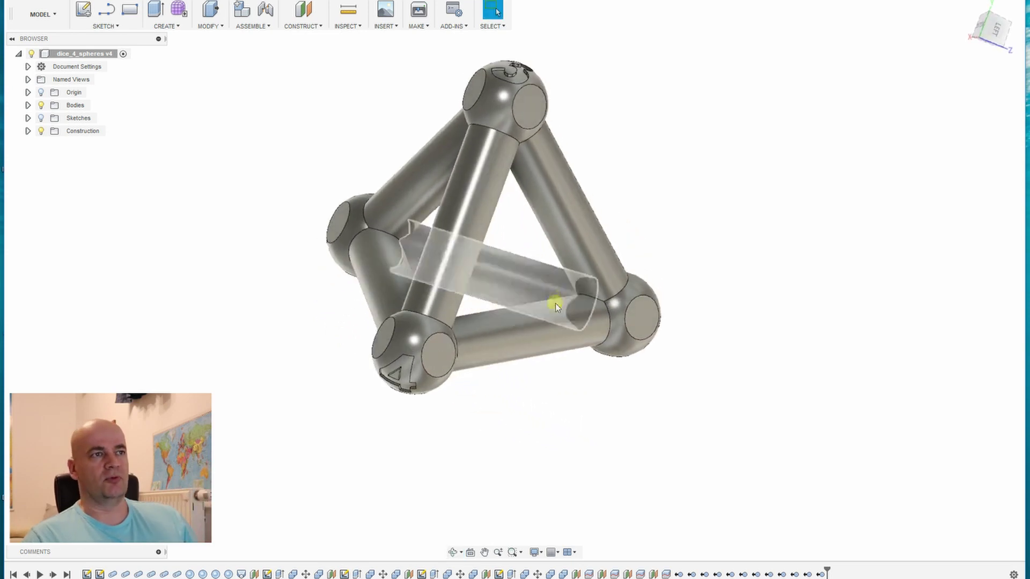